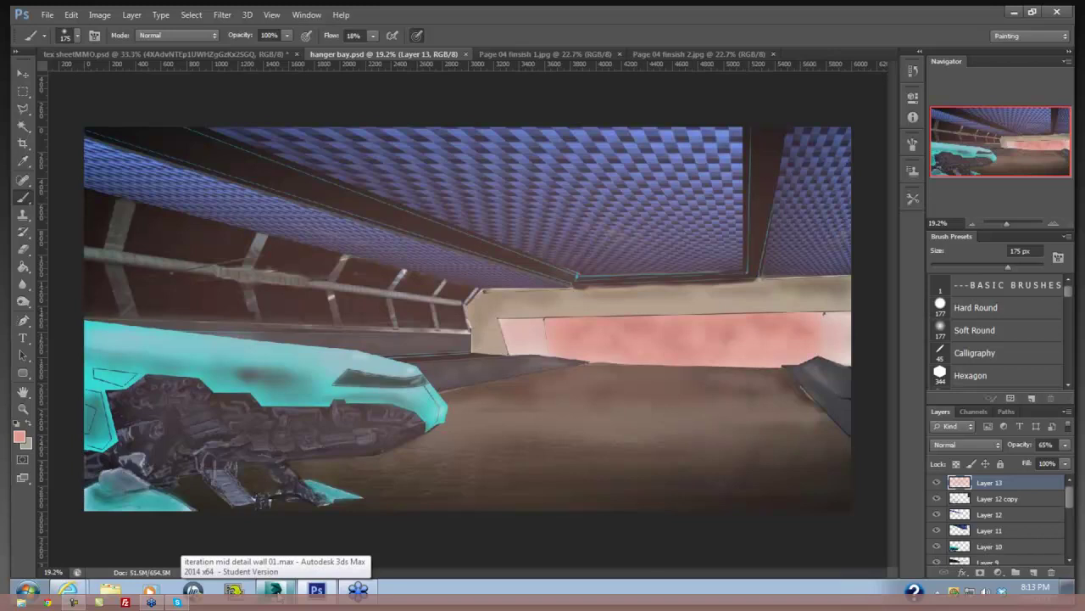
Bring the 3ds Max scene with the two sci-fi wall models in front of Photoshop.
left_click(273, 590)
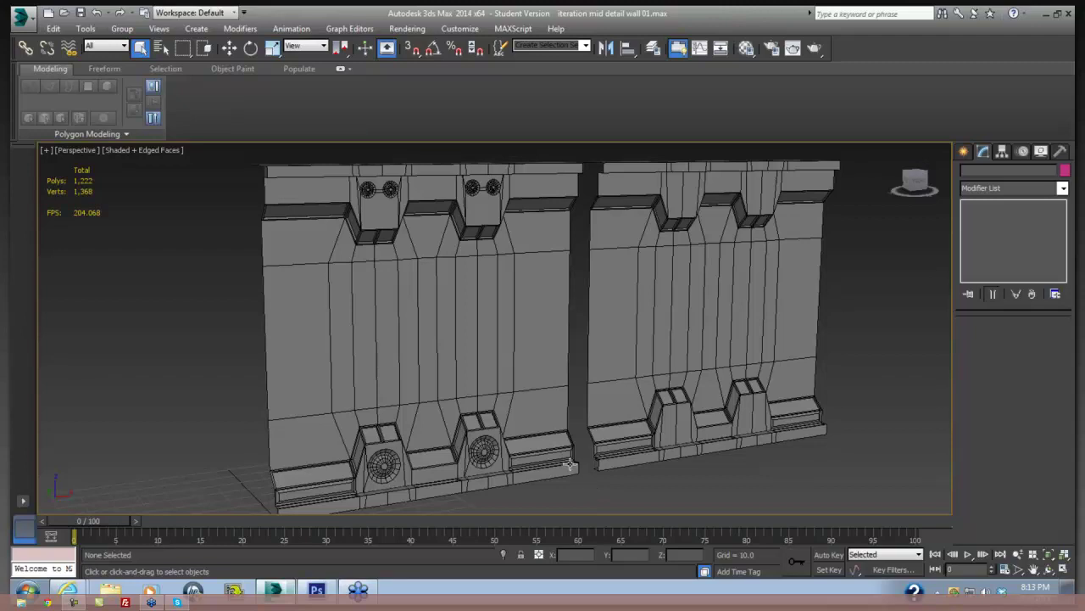
left_click_drag(568, 462, 569, 463)
scroll(574, 461, "up", 3)
scroll(575, 460, "down", 3)
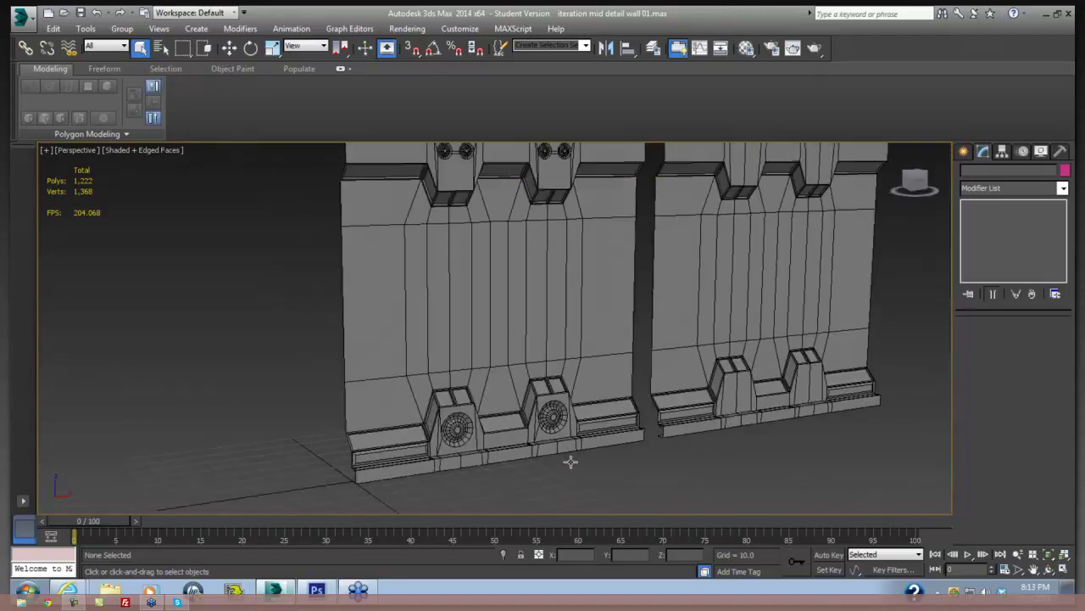
left_click(574, 449)
left_click_drag(574, 449, 547, 420)
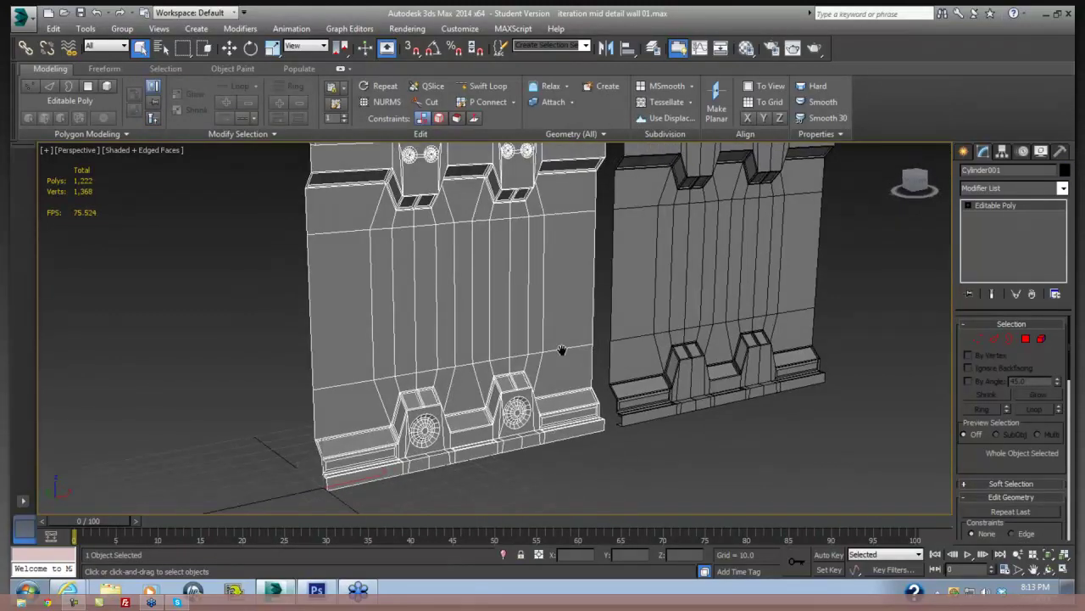
scroll(562, 356, "up", 1)
left_click_drag(559, 358, 556, 351)
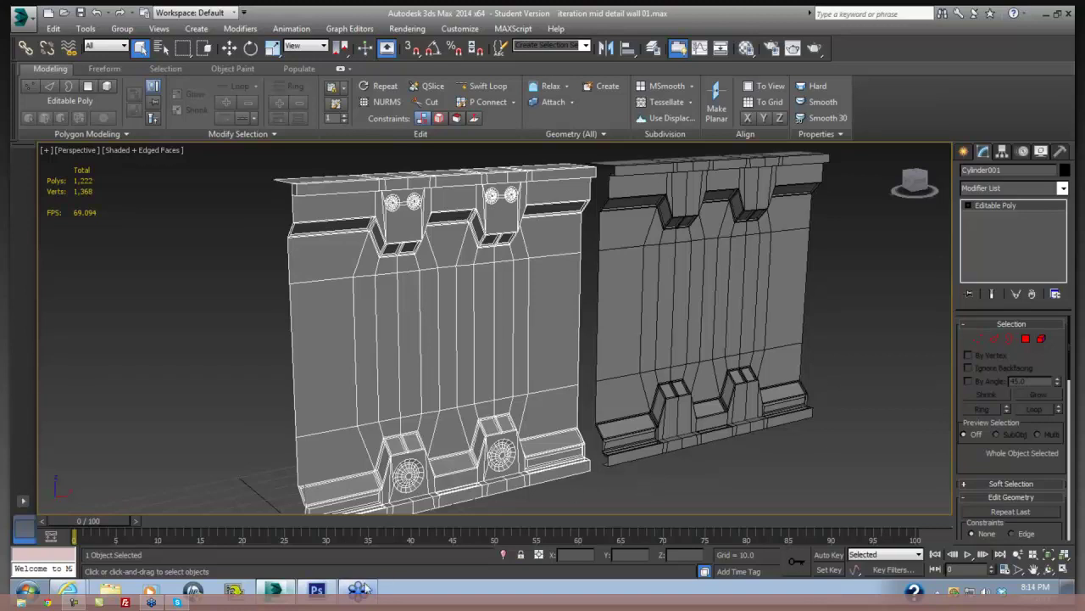
left_click(316, 591)
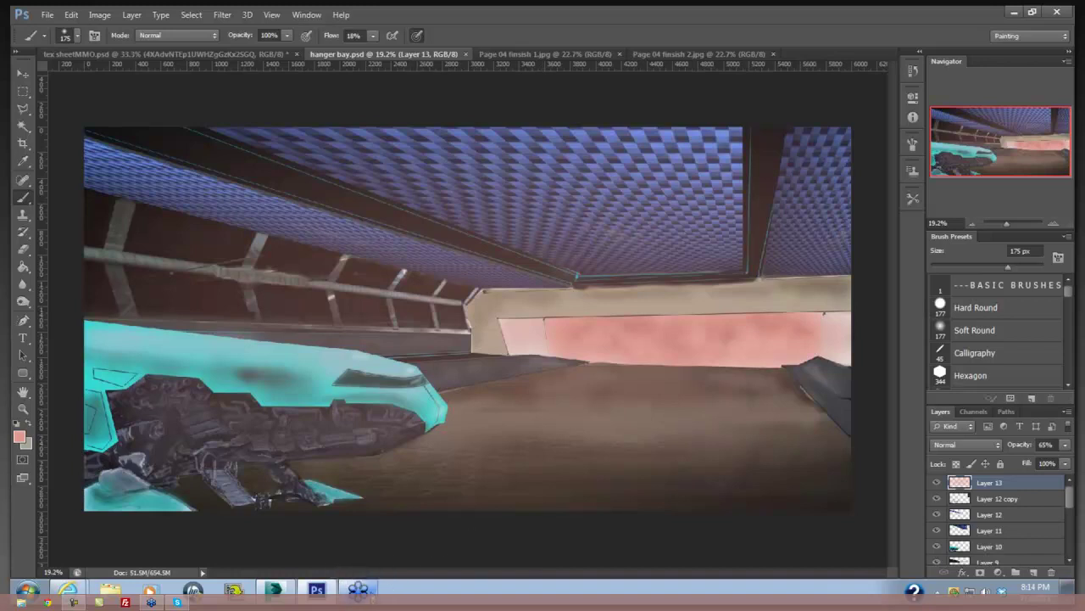
left_click(359, 588)
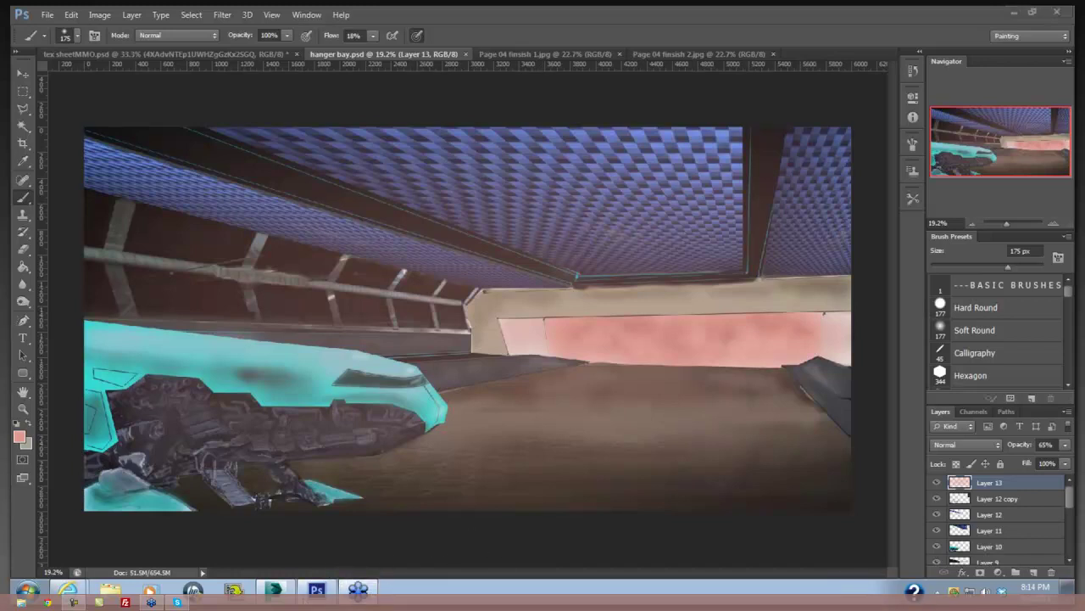
key("alt+Tab")
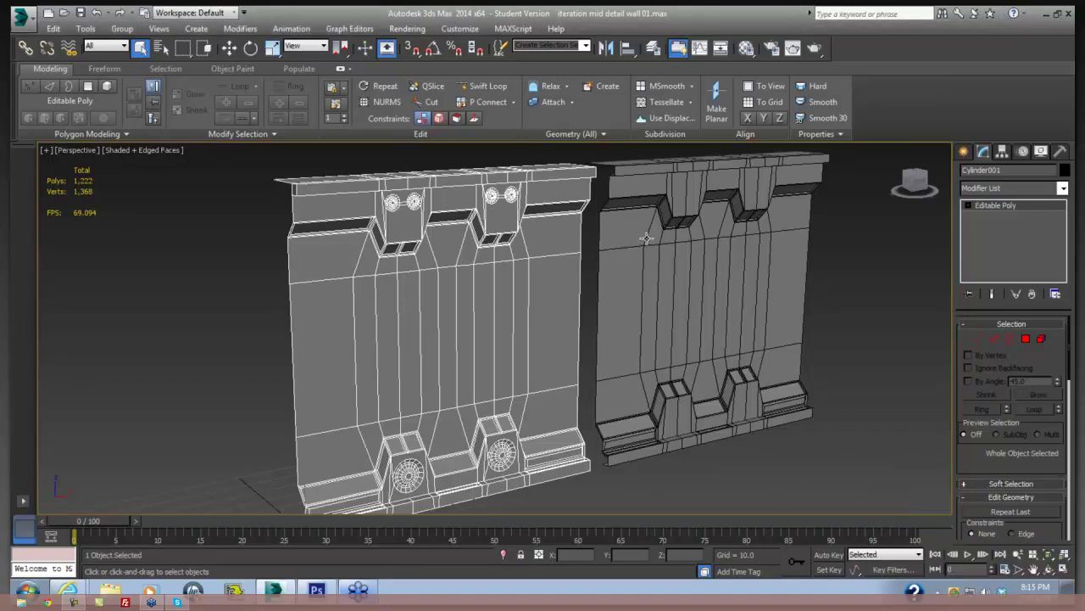
Move the plain right wall along X to X 134.563, flush against the detailed left wall.
left_click(670, 331)
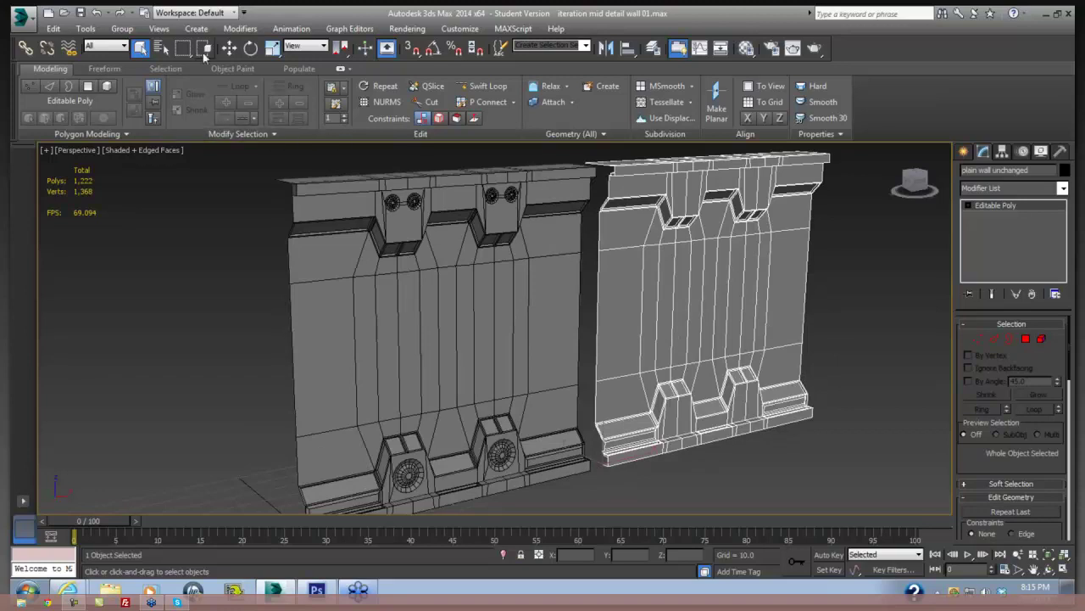
left_click(227, 50)
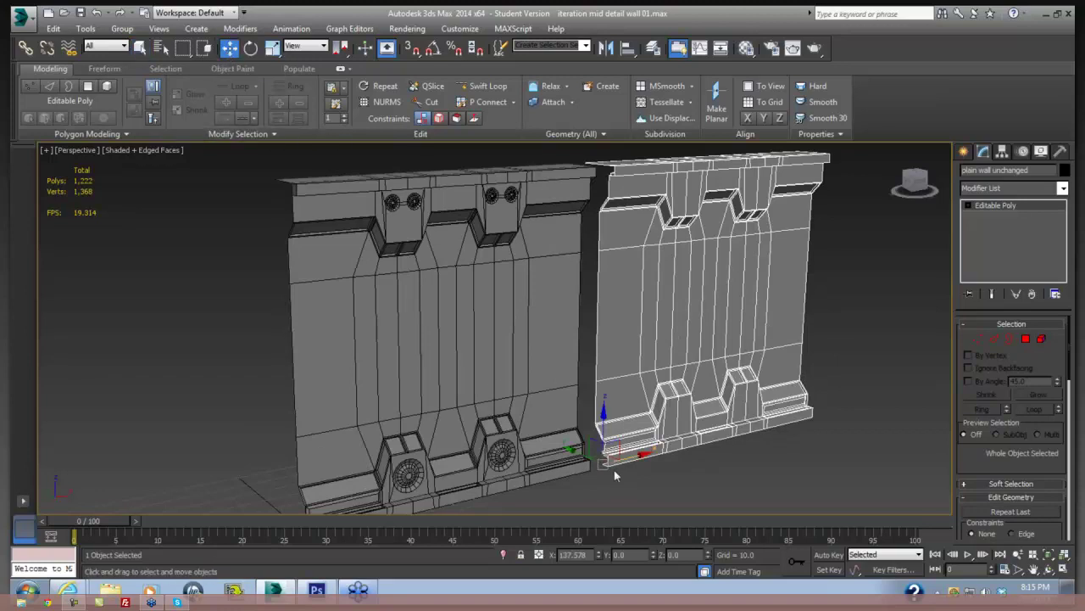
left_click_drag(639, 454, 621, 459)
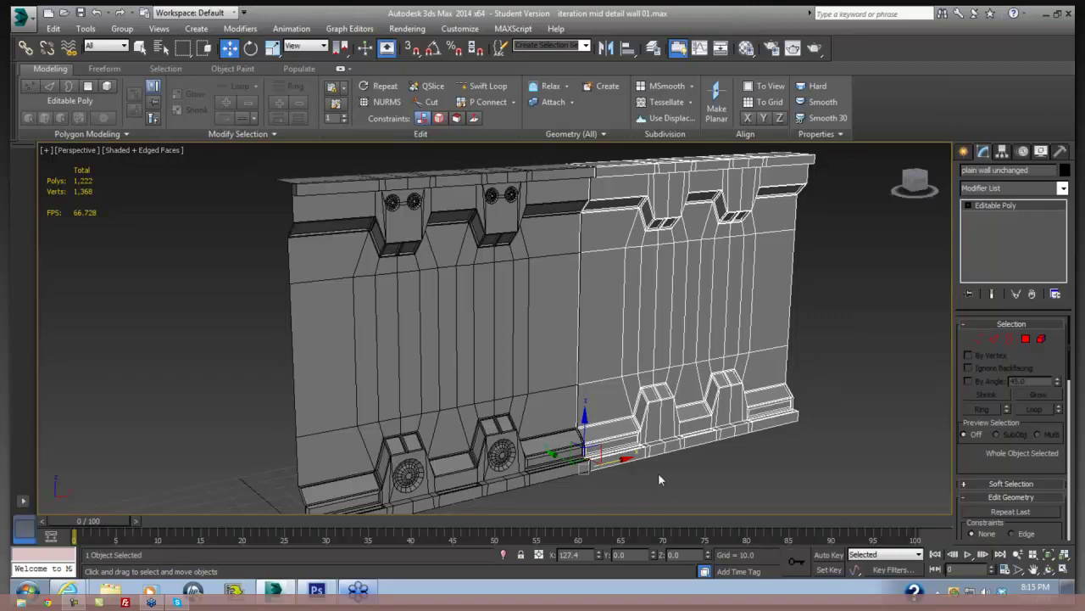
left_click_drag(625, 458, 638, 459)
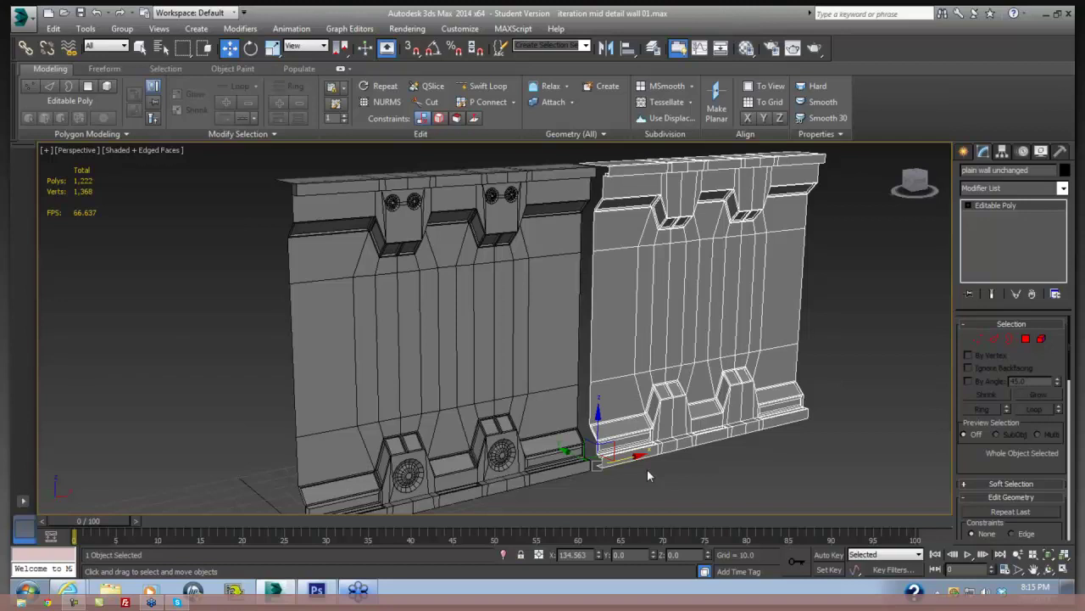
Switch from 3ds Max back to the Photoshop hanger bay painting.
left_click(317, 588)
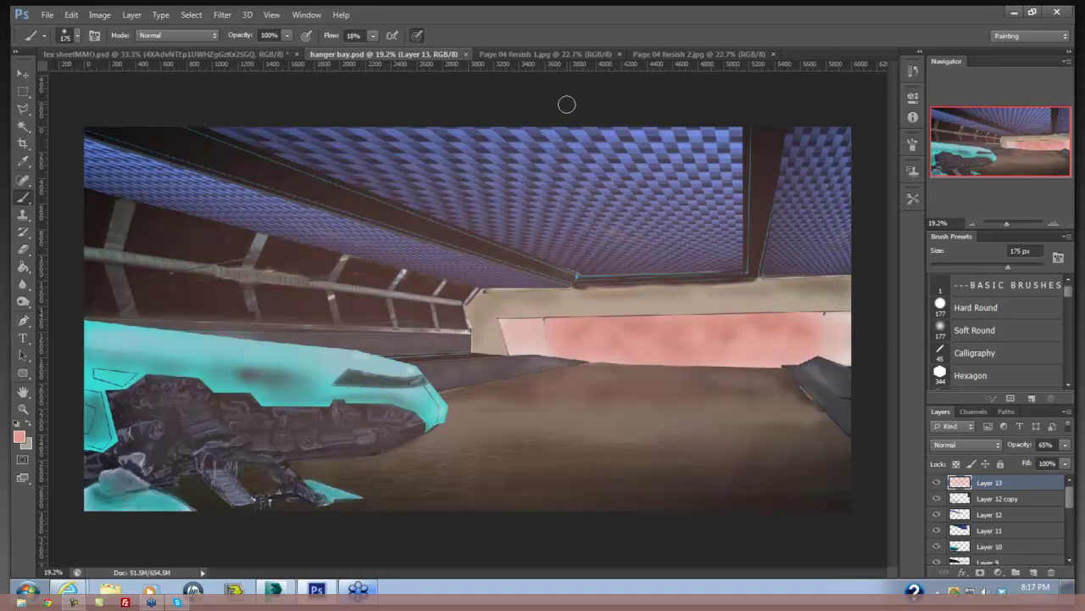
Show the Page 04 finsish 1.jpg comic page in Photoshop.
left_click(543, 54)
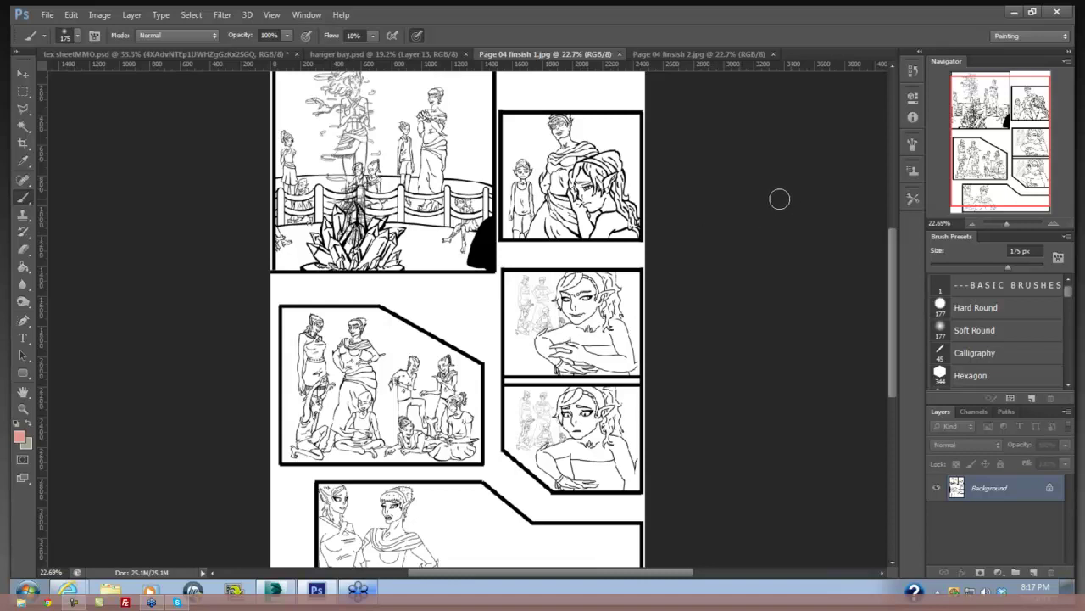
Show the Page 04 finsish 2.jpg comic page with its group of elves.
left_click(710, 55)
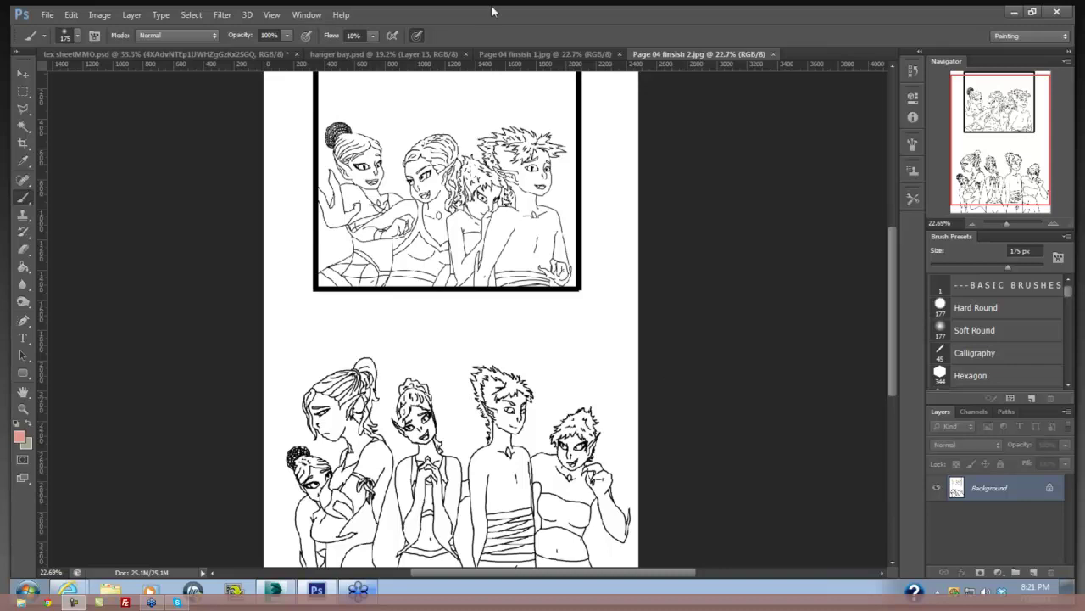
Return to the Page 04 finsish 1.jpg comic page.
left_click(542, 52)
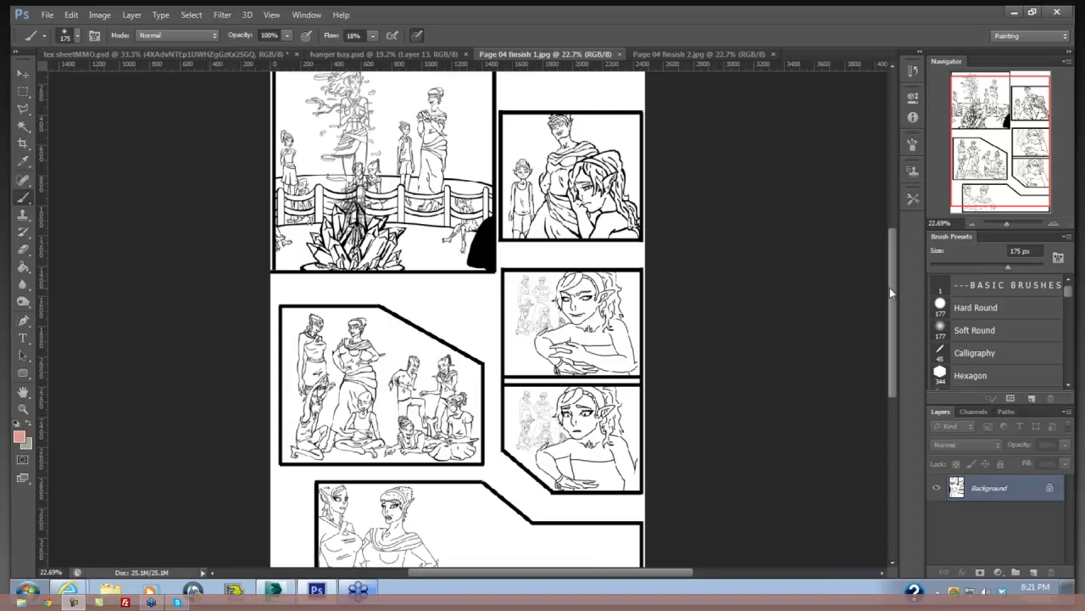
Review the six inked panels of Page 04 finsish 1.jpg.
mouse_move(890, 292)
left_mouse_down()
mouse_move(890, 310)
mouse_move(888, 295)
left_mouse_up()
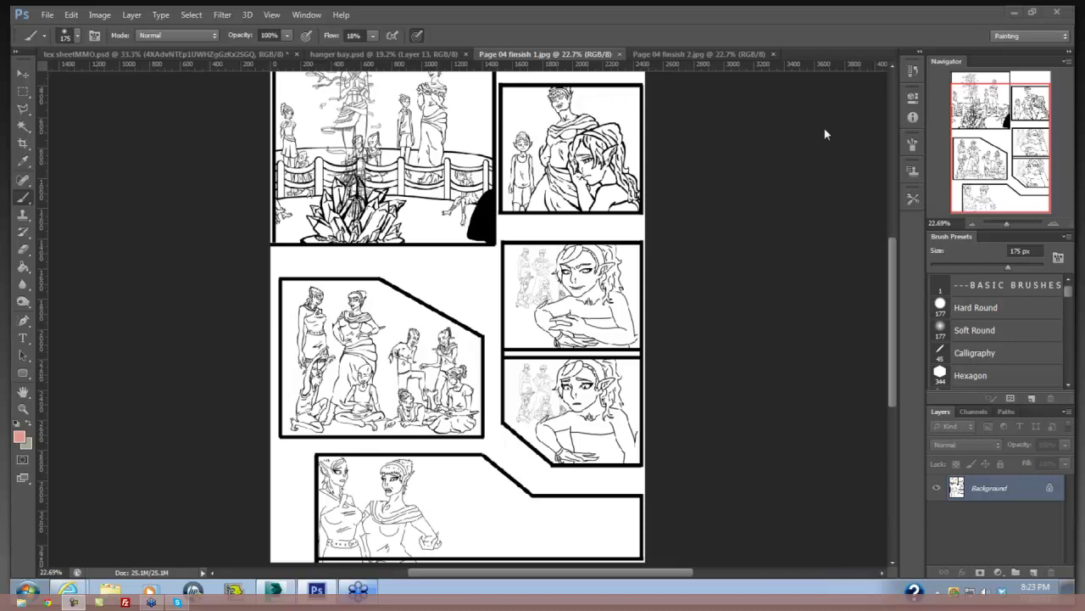
left_click(700, 54)
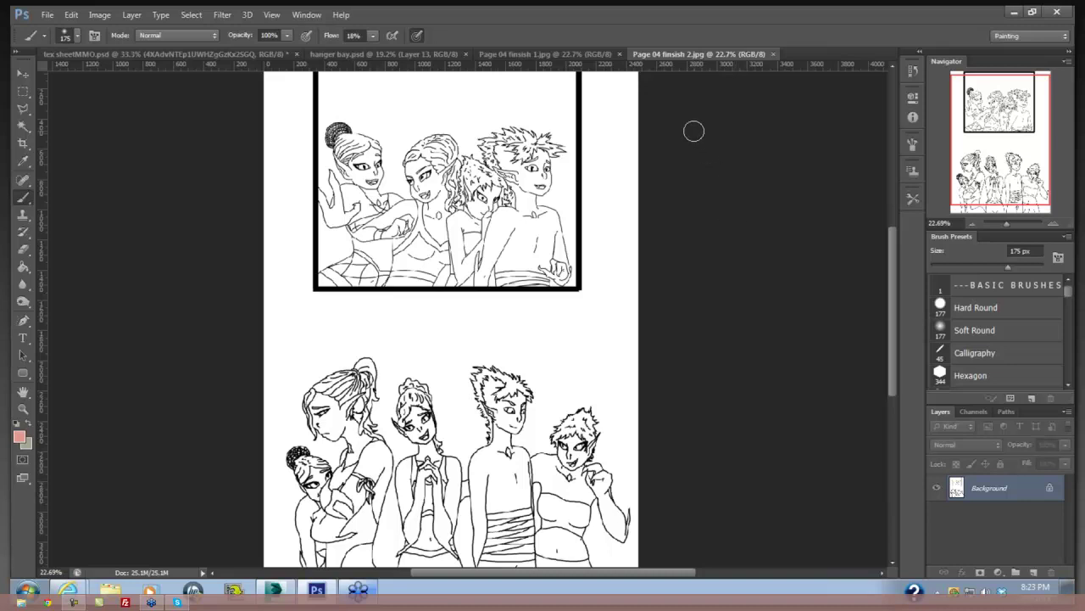
left_click(572, 56)
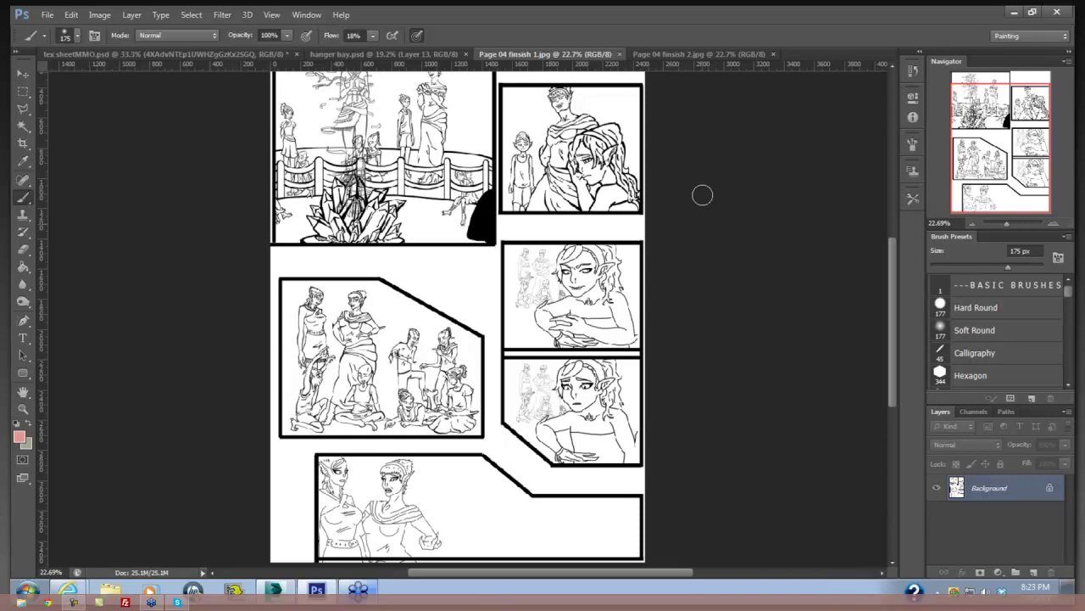
Show Page 04 finsish 2.jpg with its boxed elf panel above the larger group.
left_click(678, 53)
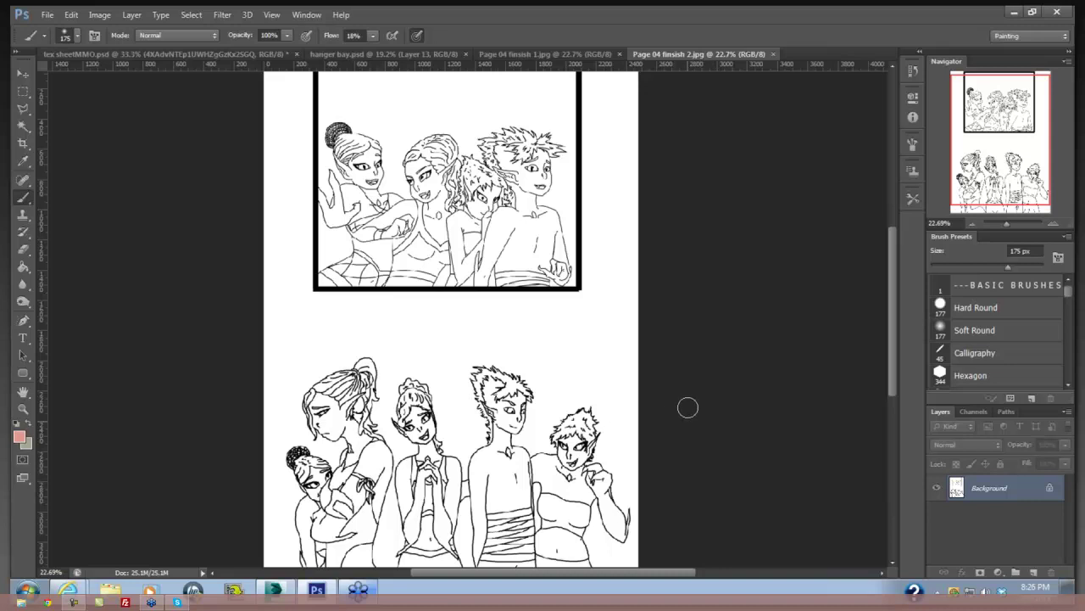
Show the multi-panel comic page Page 04 finsish 1.jpg again.
left_click(567, 56)
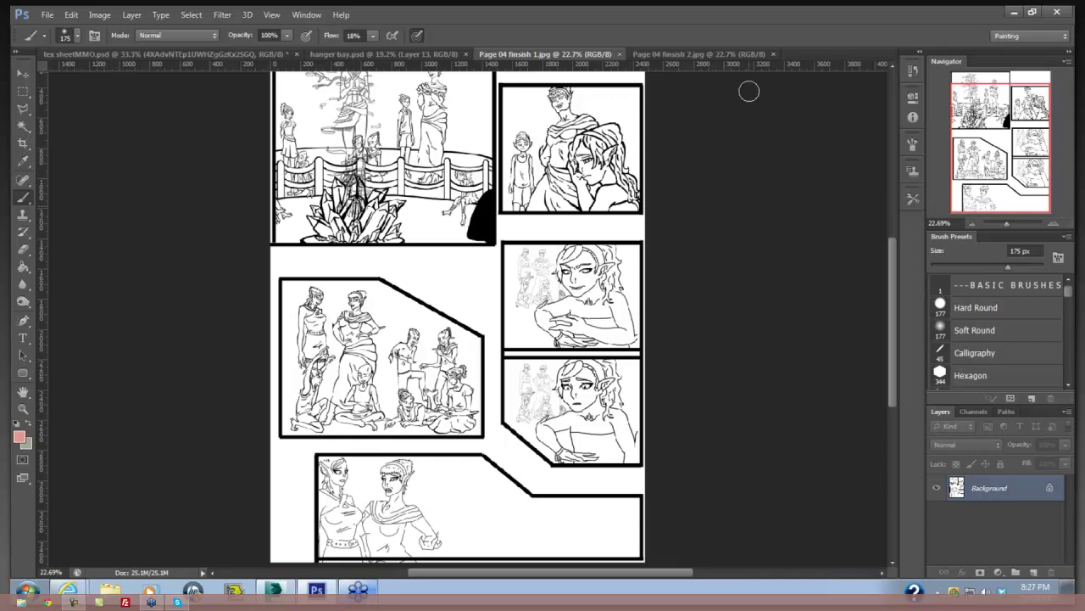
left_click(698, 58)
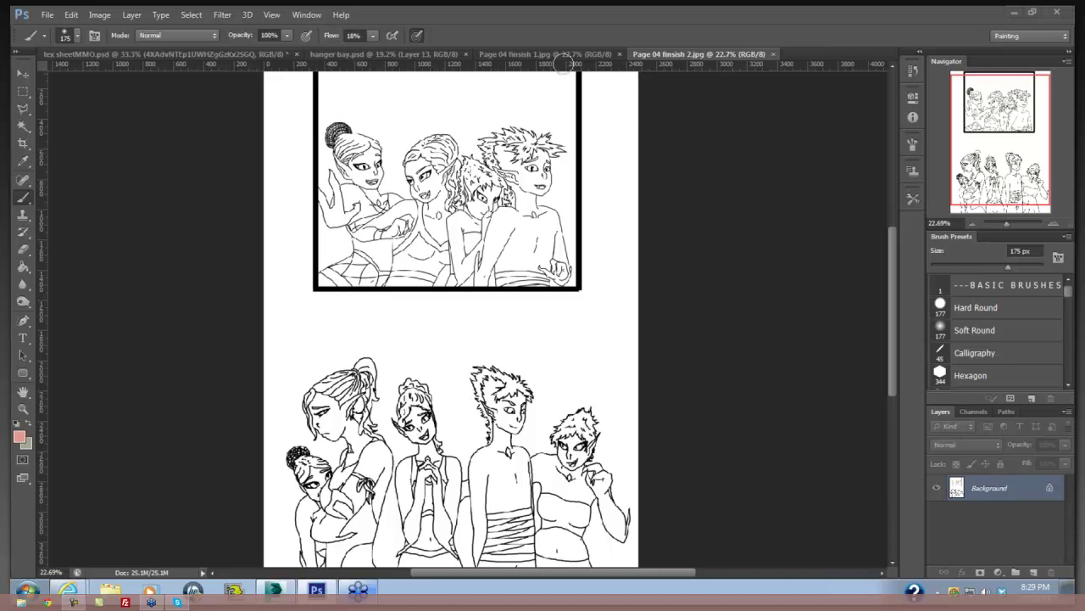
left_click(583, 55)
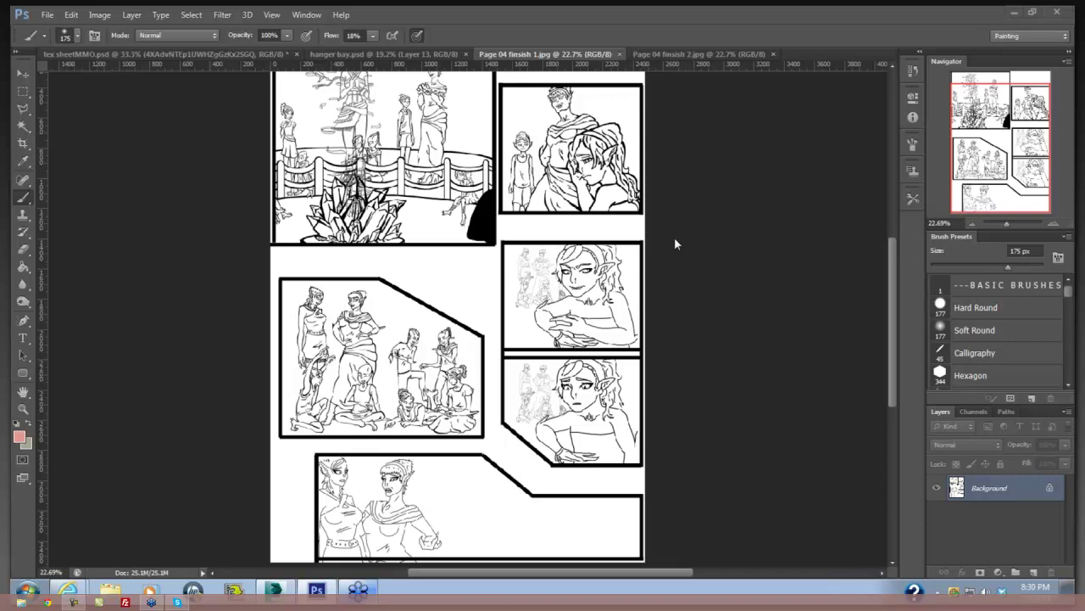
Show the Page 04 finsish 2.jpg comic page in Photoshop.
left_click(700, 55)
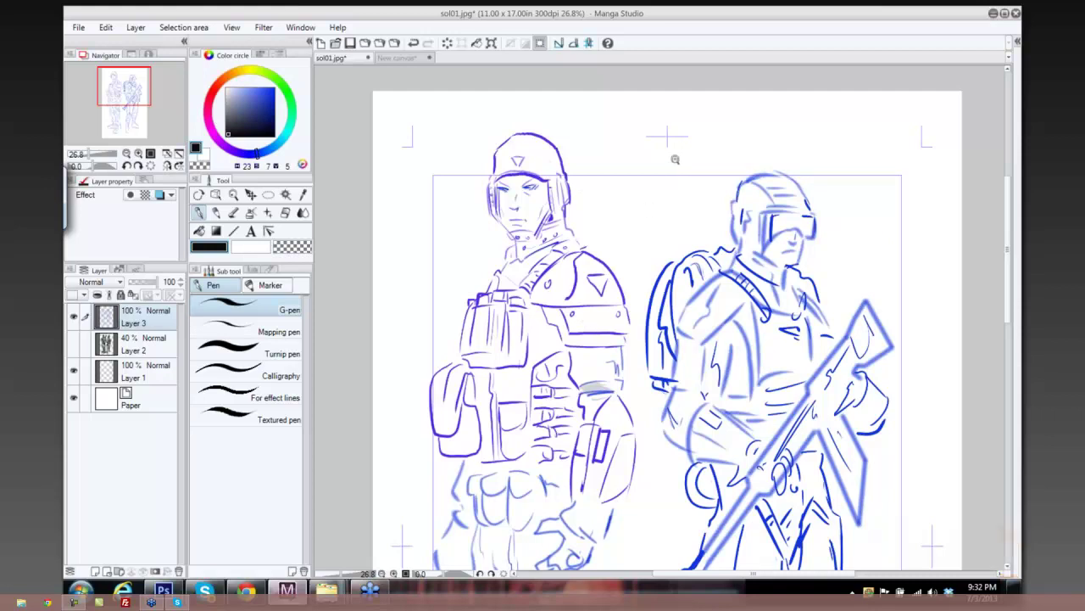
Zoom the canvas out to 14.5% and pan so both soldier sketches fit the window.
scroll(674, 160, "down", 1)
scroll(657, 162, "up", 1)
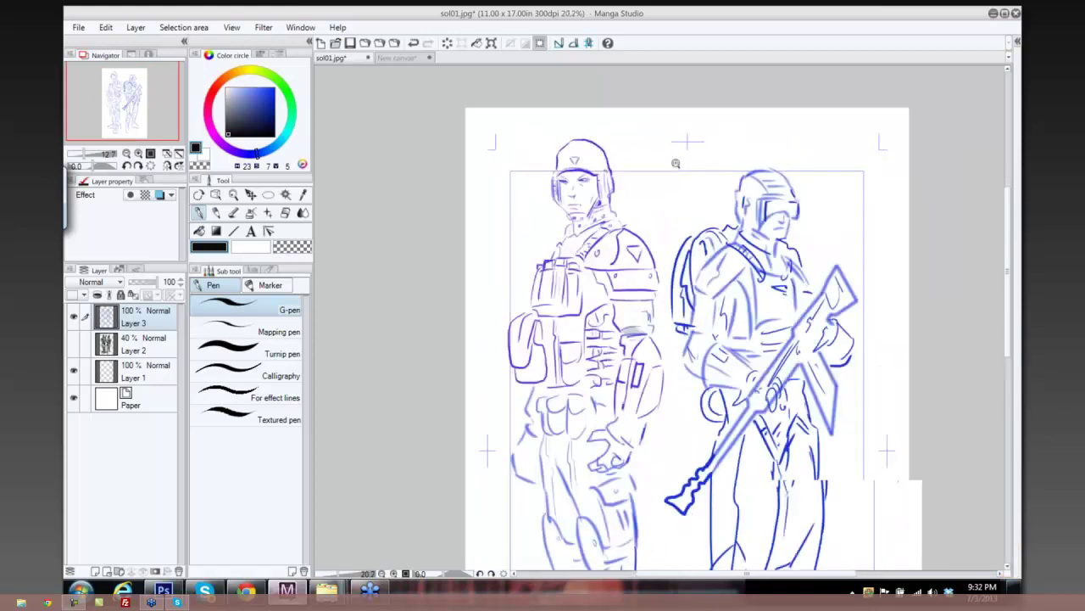
scroll(671, 155, "down", 2)
scroll(678, 157, "up", 2)
scroll(669, 160, "down", 3)
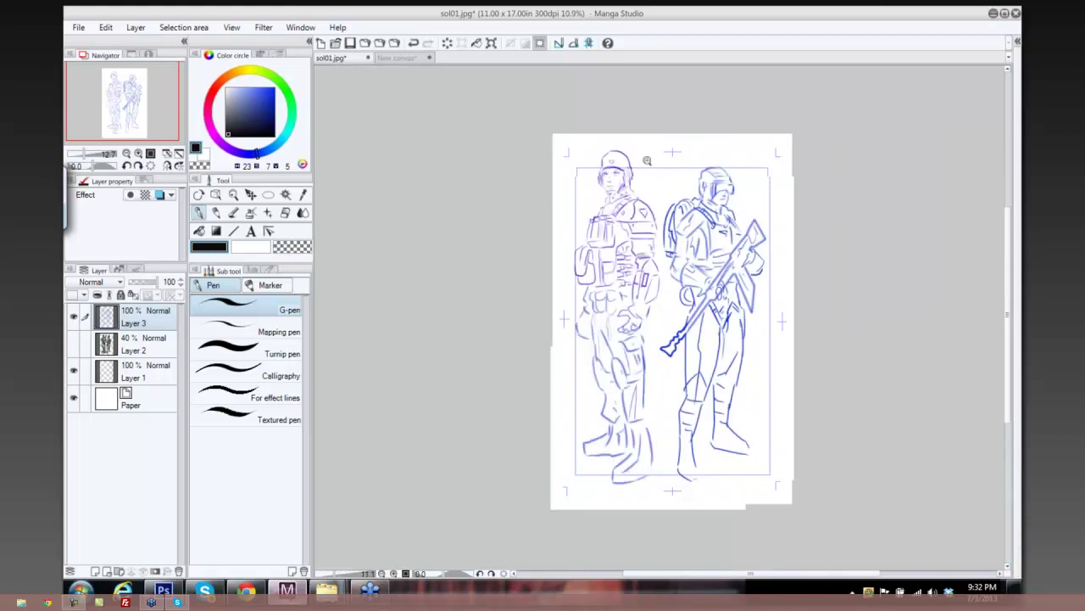
scroll(668, 161, "up", 1)
scroll(669, 162, "down", 2)
scroll(657, 158, "up", 1)
scroll(646, 155, "up", 1)
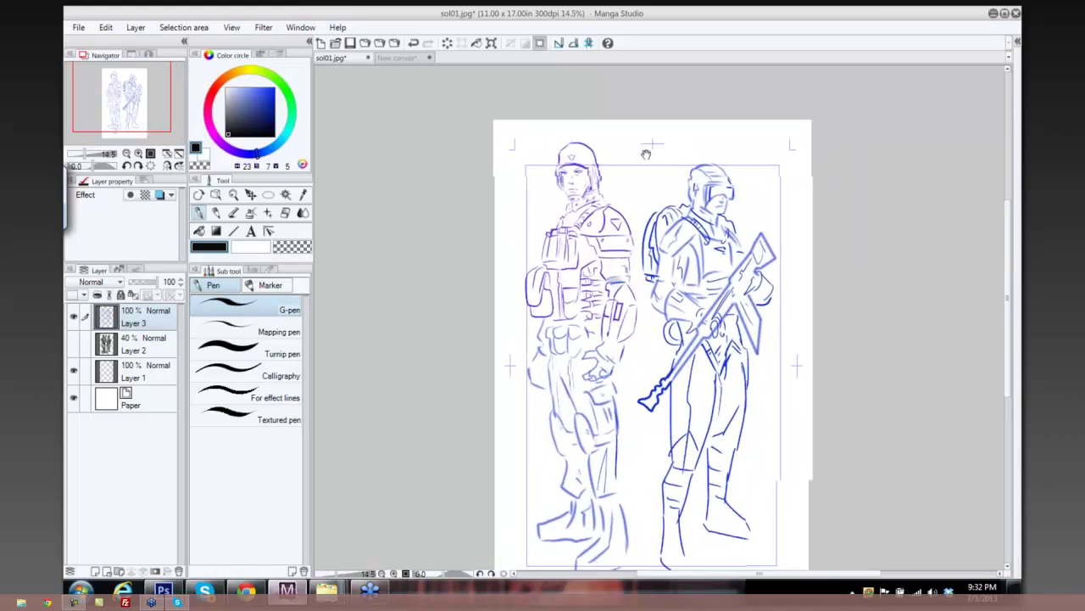
left_click_drag(634, 149, 578, 127)
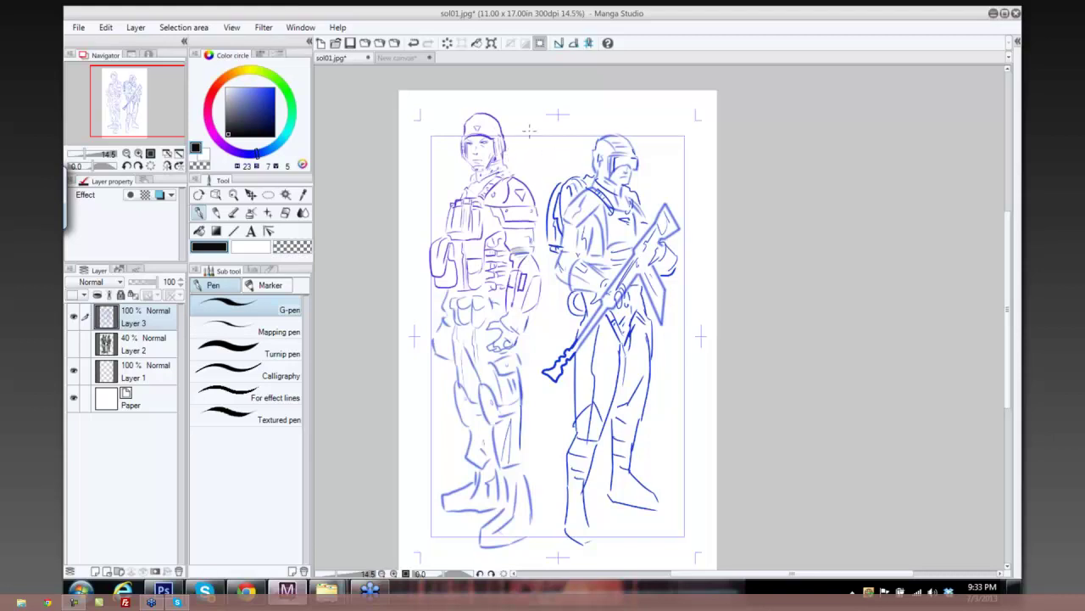
Draw a check above the left soldier, an arrow at the right helmet, and a visor stroke.
mouse_move(519, 129)
left_mouse_down()
mouse_move(527, 114)
mouse_move(515, 131)
left_mouse_up()
left_click_drag(570, 109, 587, 136)
left_click_drag(595, 155, 598, 164)
Open the material library, add Layer 4 above Layer 3, and toggle Layer 3's visibility off and on.
left_click(1018, 44)
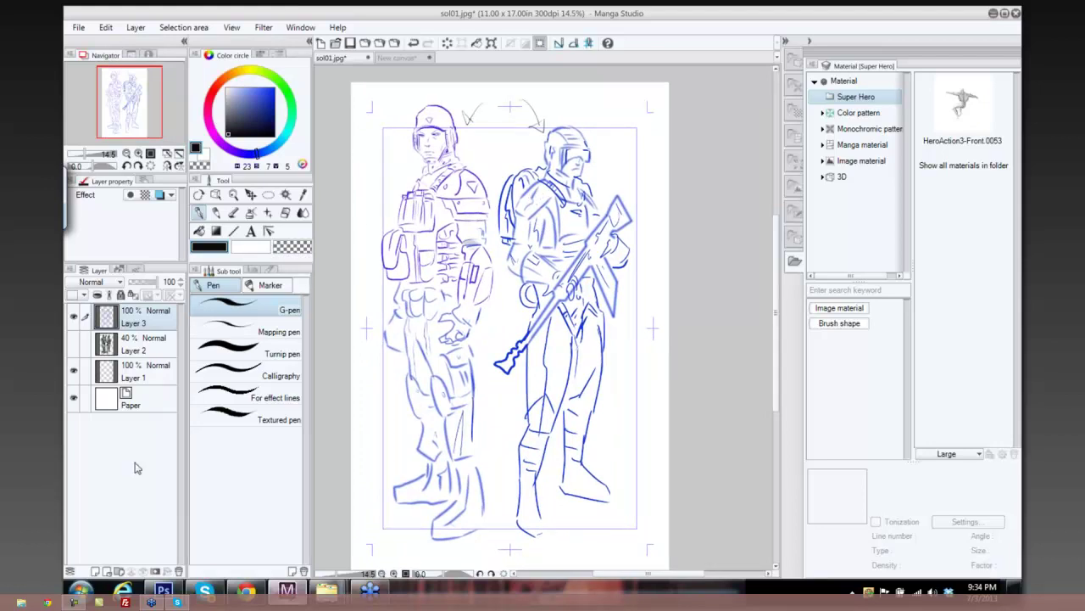
left_click(96, 573)
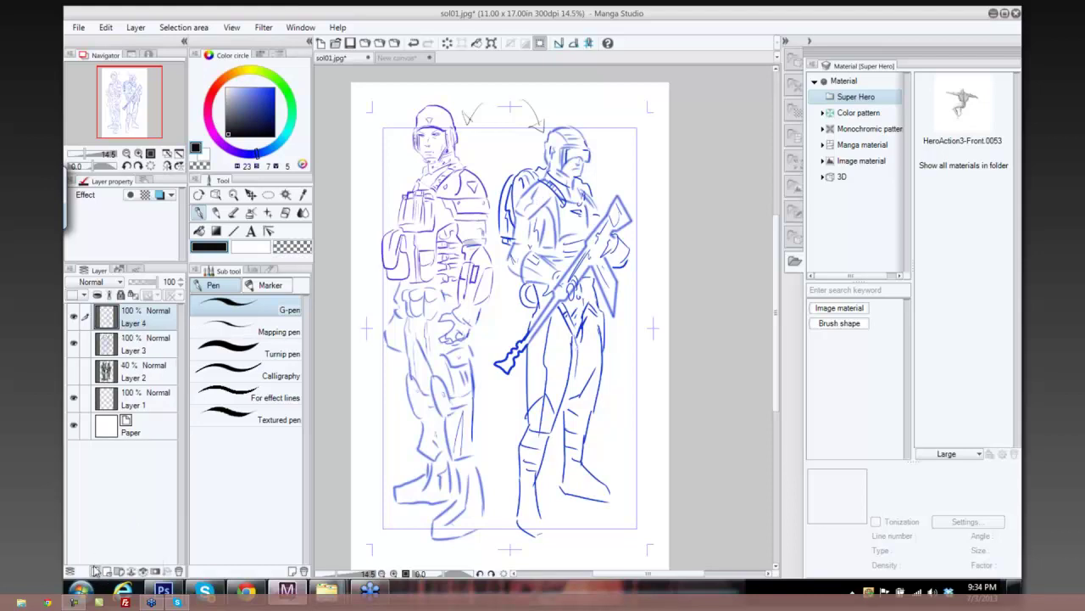
left_click(73, 344)
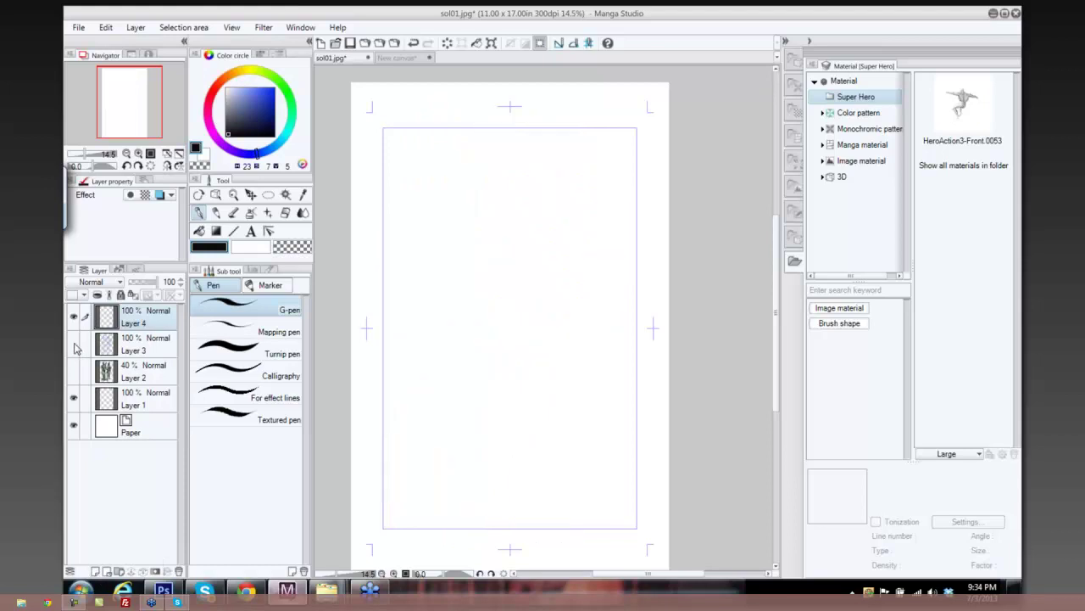
left_click(73, 344)
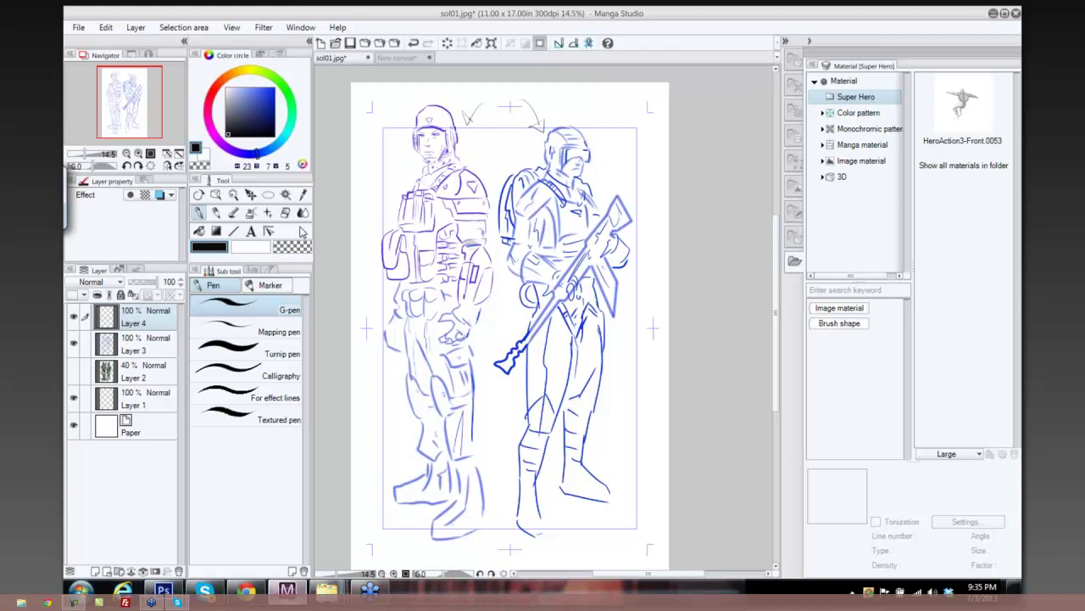
key("p")
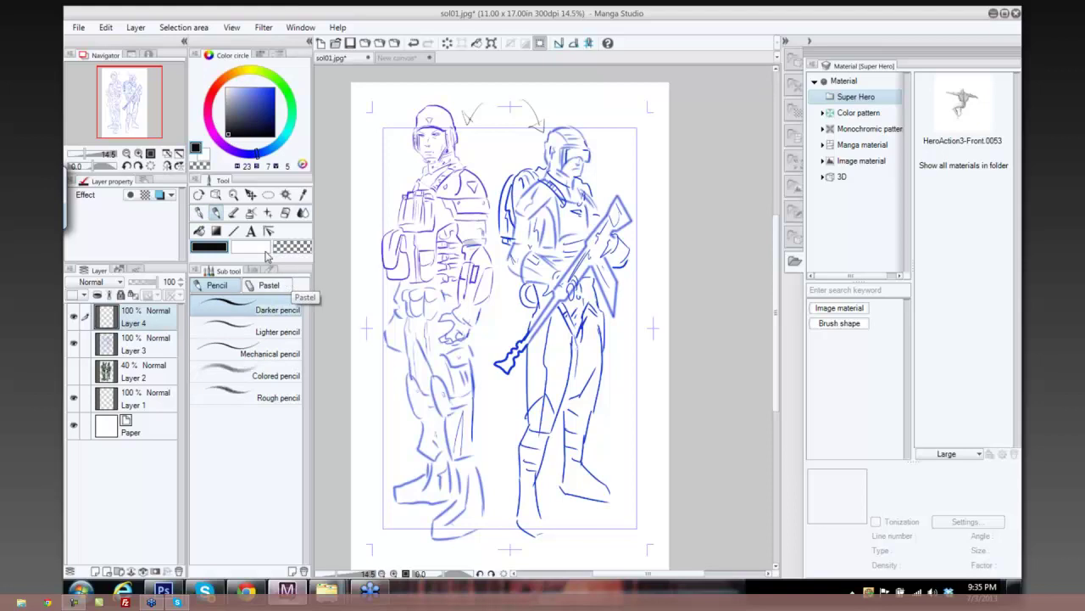
key("p")
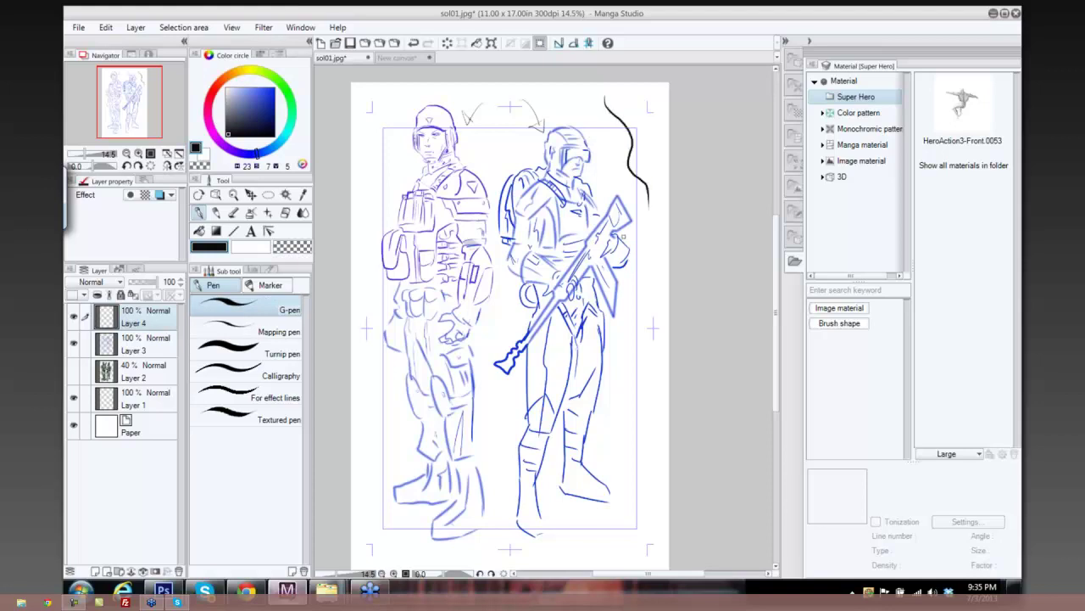
Ink the helmet's left edge, fade Layer 3's sketch to 49% opacity, and return to Layer 4.
scroll(562, 182, "up", 5)
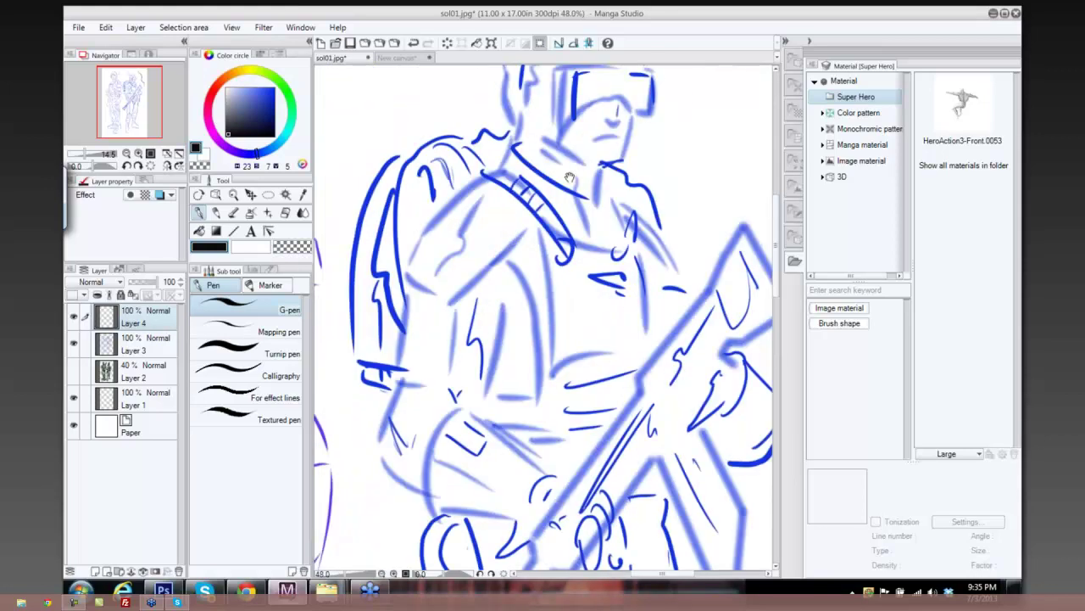
scroll(583, 193, "down", 3)
scroll(583, 194, "up", 4)
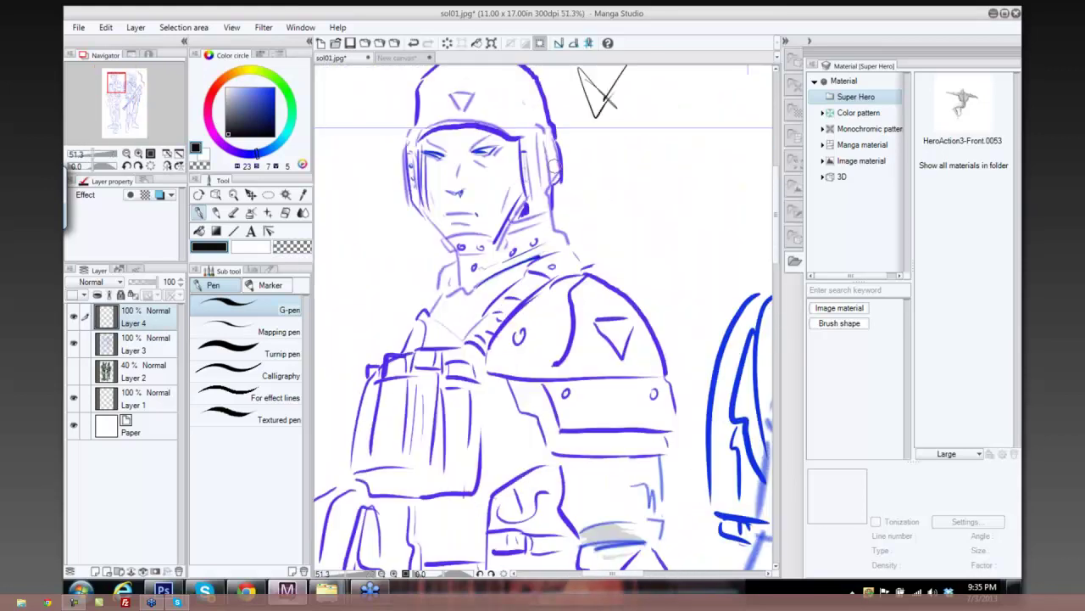
left_click_drag(419, 113, 416, 156)
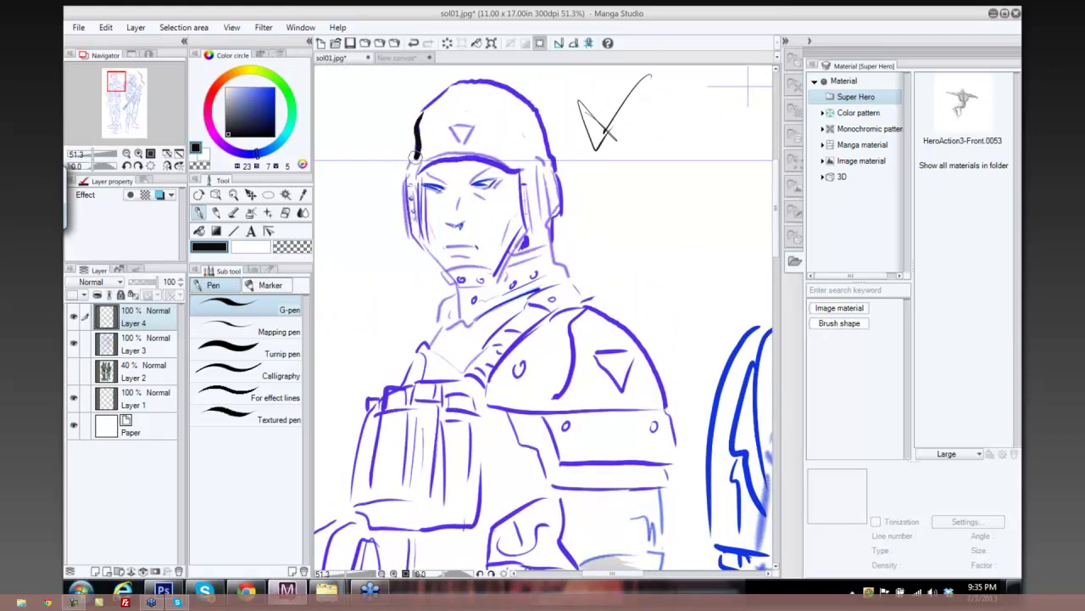
left_click(151, 345)
left_click_drag(161, 282, 148, 282)
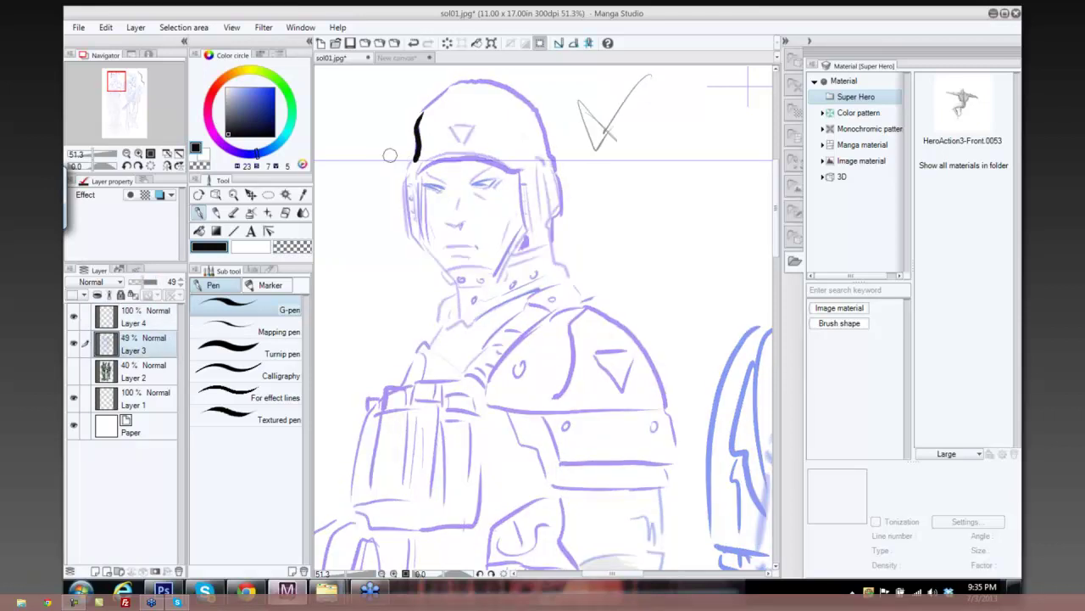
left_click(162, 318)
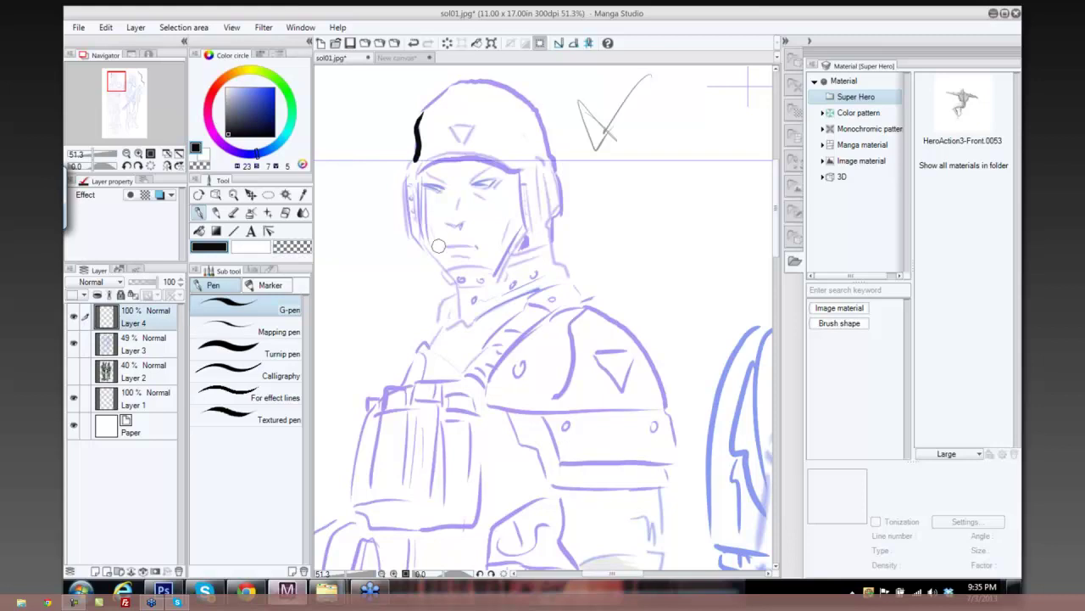
Ink the face's left side, cheek, eyelid, helmet brim, nose underside and both jawlines.
left_click_drag(418, 164, 422, 243)
left_click_drag(406, 186, 421, 245)
mouse_move(424, 184)
left_mouse_down()
mouse_move(454, 191)
mouse_move(504, 170)
mouse_move(499, 180)
left_mouse_up()
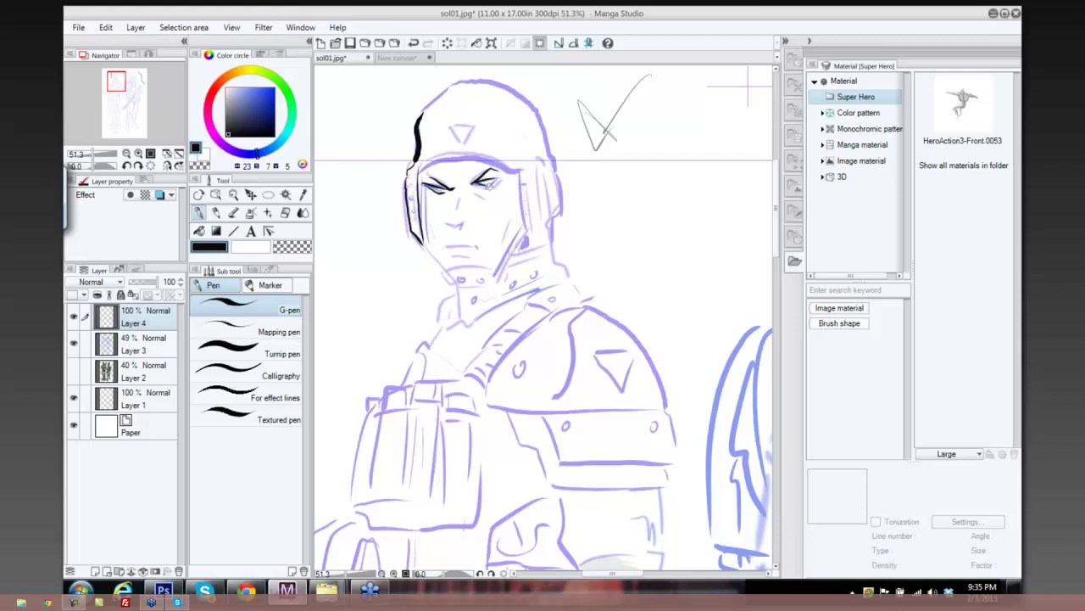
mouse_move(415, 174)
left_mouse_down()
mouse_move(475, 156)
mouse_move(519, 172)
left_mouse_up()
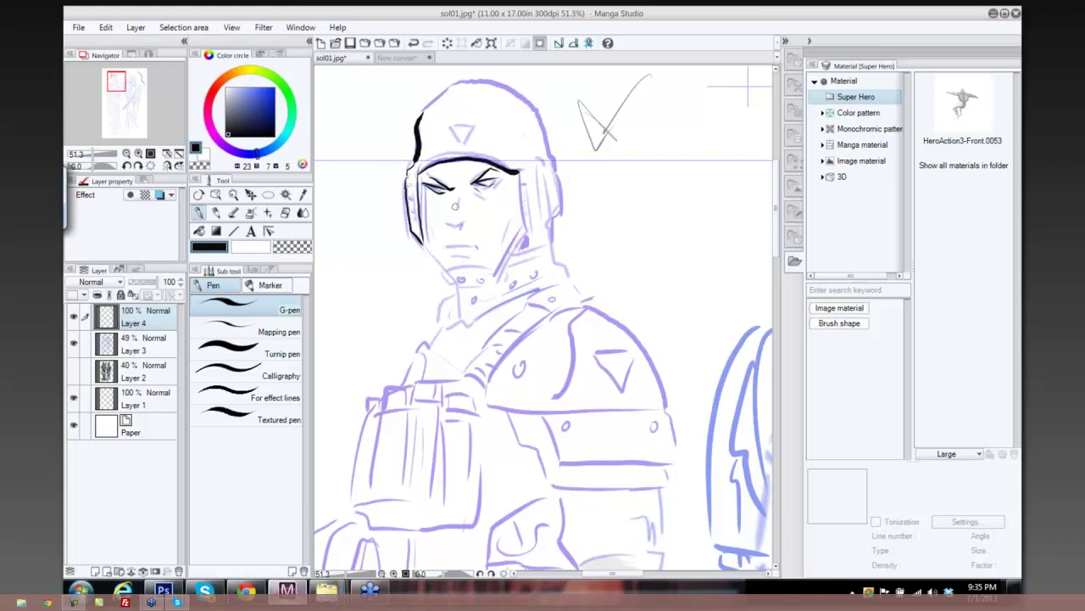
mouse_move(444, 224)
left_mouse_down()
mouse_move(470, 221)
mouse_move(471, 252)
left_mouse_up()
mouse_move(419, 190)
left_mouse_down()
mouse_move(424, 239)
mouse_move(457, 276)
mouse_move(488, 270)
mouse_move(518, 238)
left_mouse_up()
mouse_move(519, 172)
left_mouse_down()
mouse_move(524, 229)
mouse_move(538, 190)
mouse_move(540, 209)
left_mouse_up()
Outline the helmet's ear-piece, edges and top, ink the triangle emblem, and extend the jawline.
mouse_move(532, 156)
left_mouse_down()
mouse_move(551, 171)
mouse_move(561, 211)
left_mouse_up()
mouse_move(536, 108)
left_mouse_down()
mouse_move(547, 159)
mouse_move(534, 147)
left_mouse_up()
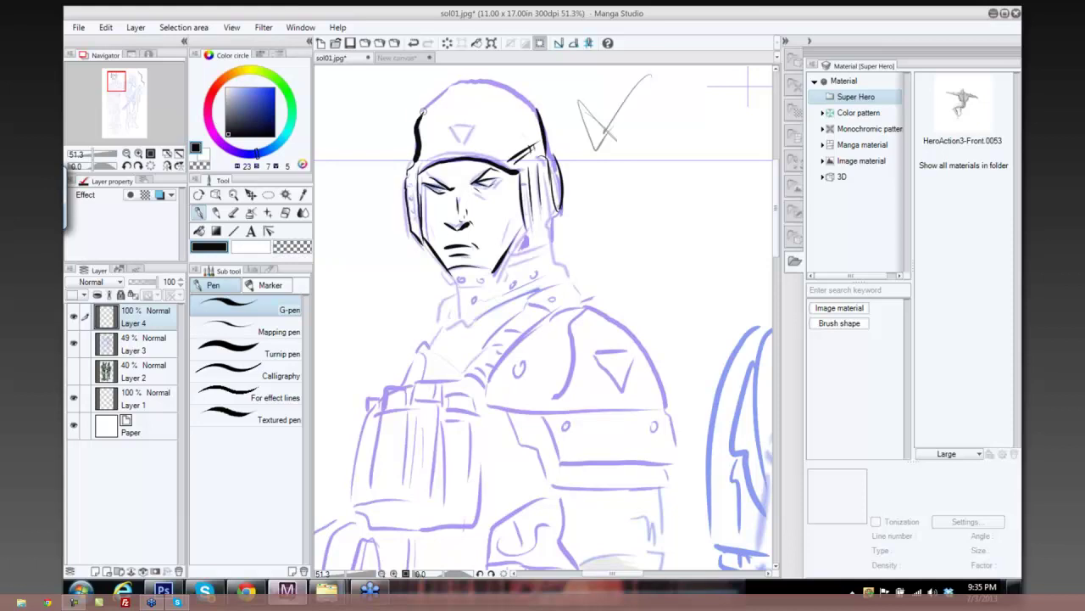
mouse_move(423, 111)
left_mouse_down()
mouse_move(439, 93)
mouse_move(492, 82)
mouse_move(536, 113)
left_mouse_up()
mouse_move(452, 120)
left_mouse_down()
mouse_move(475, 128)
mouse_move(462, 147)
left_mouse_up()
mouse_move(462, 147)
left_mouse_down()
mouse_move(475, 128)
mouse_move(463, 100)
left_mouse_up()
mouse_move(431, 236)
left_mouse_down()
mouse_move(480, 256)
mouse_move(450, 252)
mouse_move(483, 251)
mouse_move(515, 210)
mouse_move(509, 217)
mouse_move(537, 227)
mouse_move(540, 197)
mouse_move(552, 245)
left_mouse_up()
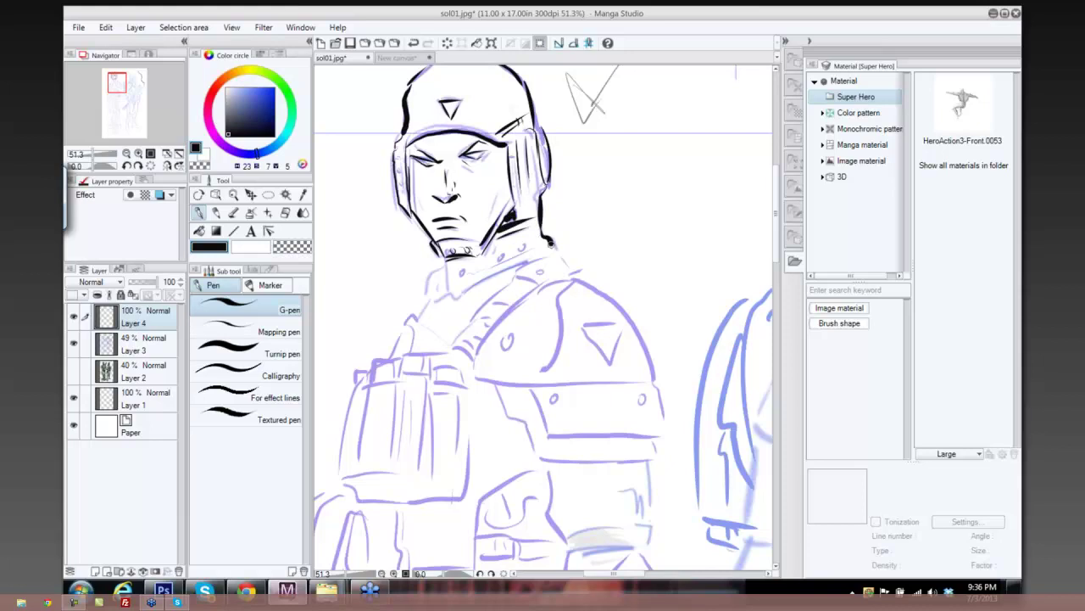
Ink a collar line and fill two collar studs, then rotate and recentre the view on the collar.
mouse_move(457, 293)
left_mouse_down()
mouse_move(496, 277)
mouse_move(441, 273)
mouse_move(421, 306)
mouse_move(462, 296)
left_mouse_up()
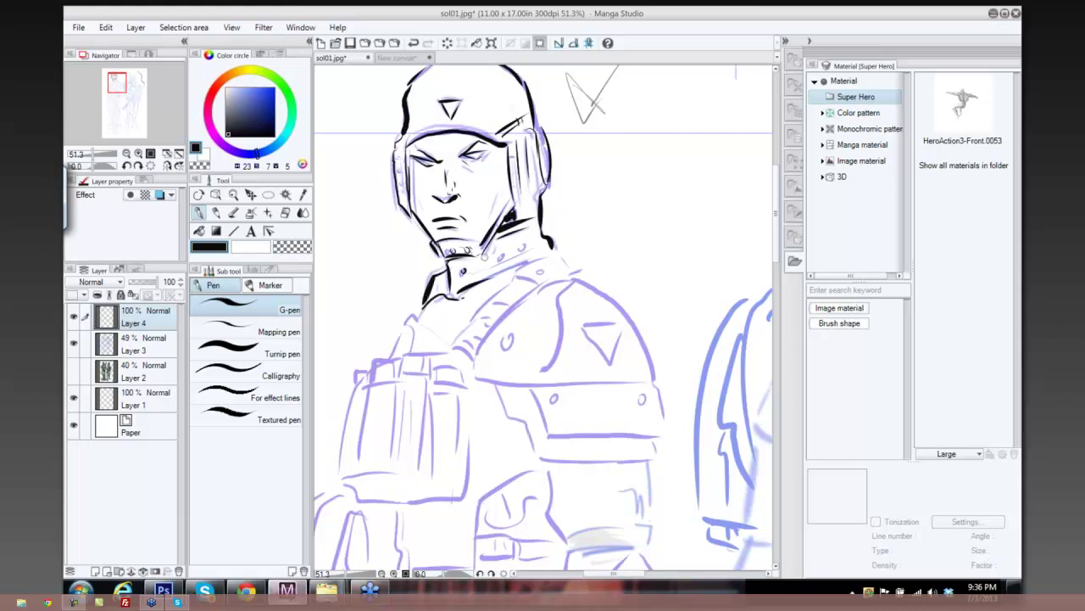
left_click_drag(498, 256, 503, 259)
left_click_drag(519, 246, 524, 249)
scroll(556, 254, "down", 4)
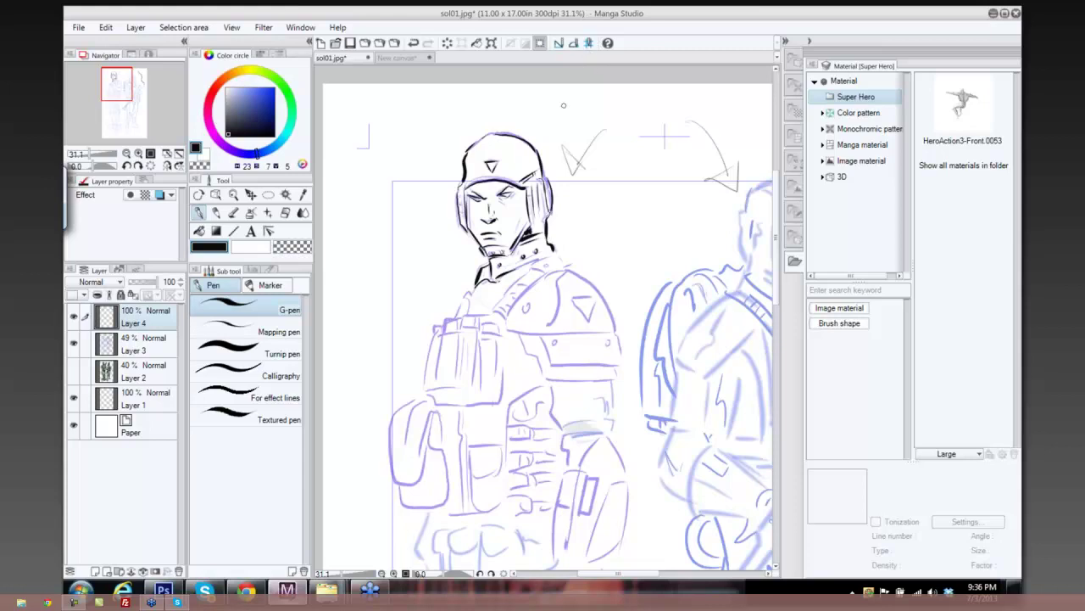
key("asciicircum")
key("asciicircum")
key("asciicircum")
key("asciicircum")
key("asciicircum")
key("asciicircum")
key("asciicircum")
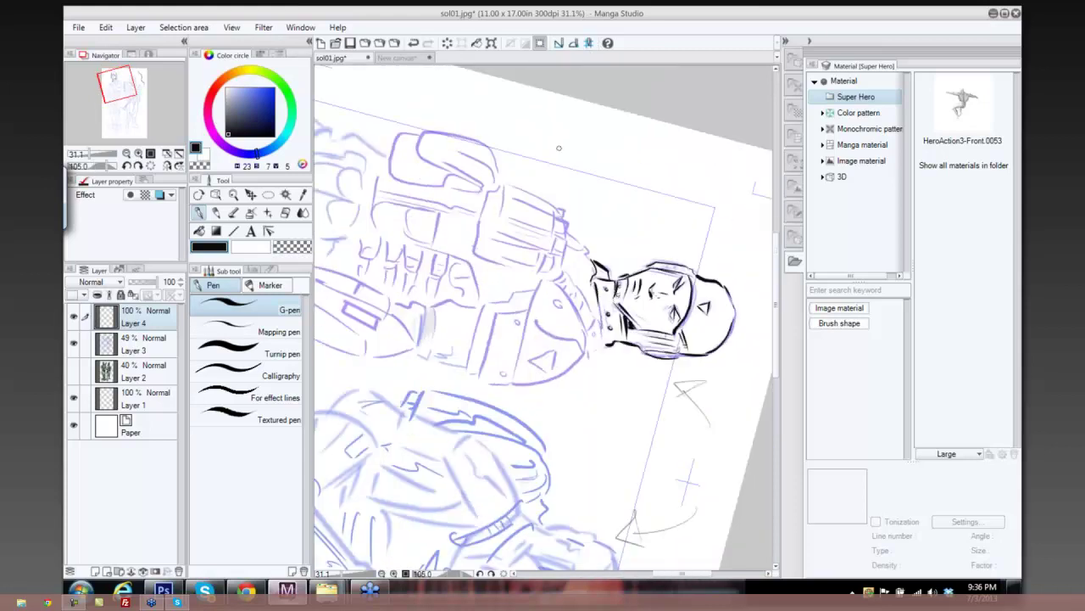
key("minus")
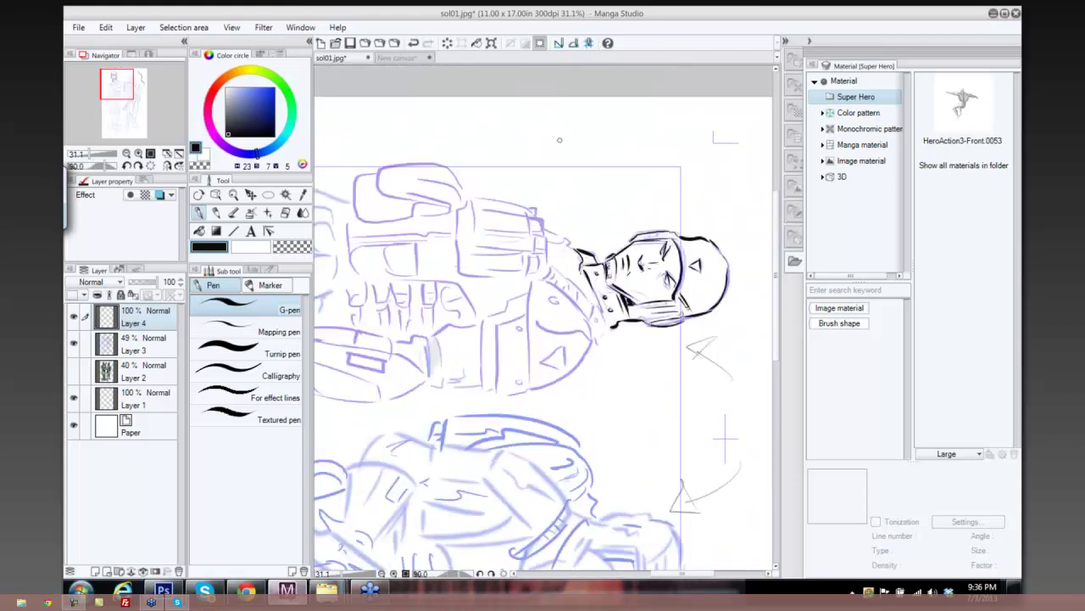
left_click_drag(584, 170, 538, 143)
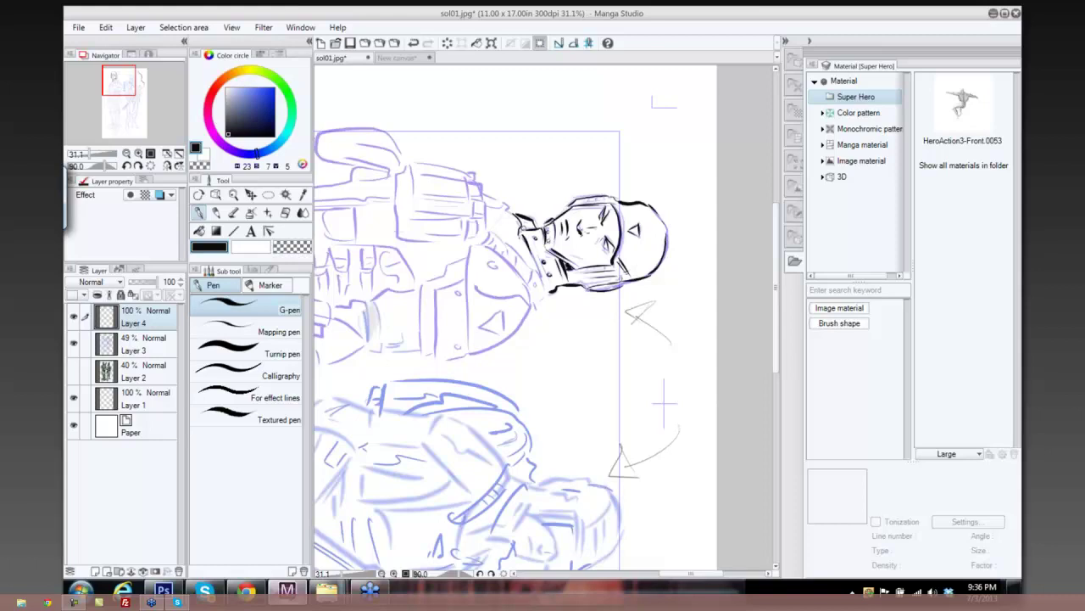
Zoom in and ink the collar's left edge and the lines along its button edge.
scroll(524, 228, "up", 5)
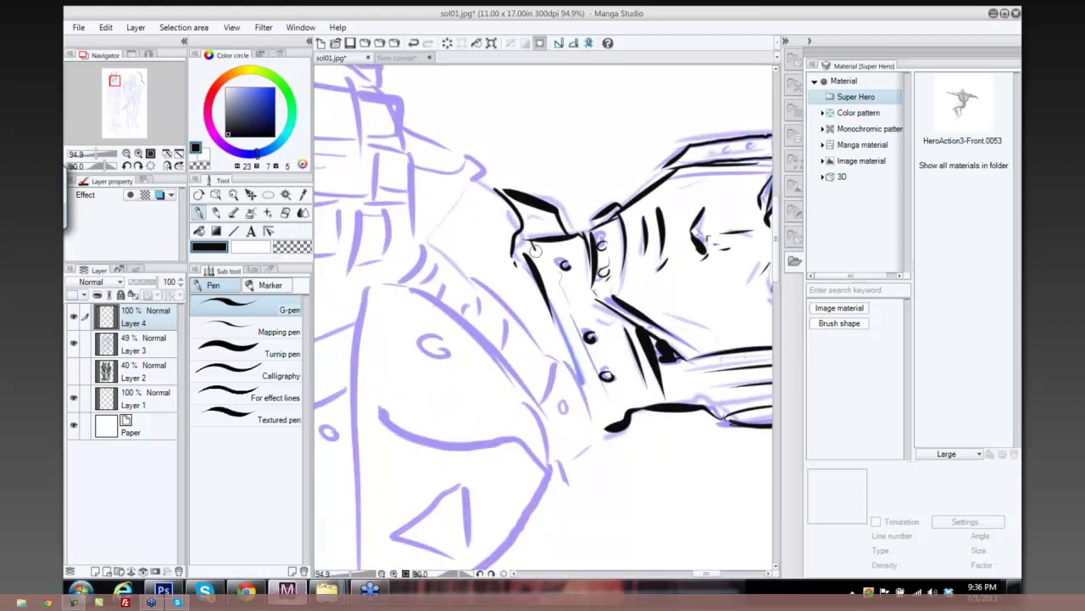
left_click_drag(532, 240, 592, 378)
mouse_move(552, 277)
left_mouse_down()
mouse_move(591, 380)
mouse_move(576, 314)
mouse_move(609, 371)
left_mouse_up()
mouse_move(598, 316)
left_mouse_down()
mouse_move(621, 350)
mouse_move(622, 385)
mouse_move(603, 388)
mouse_move(607, 420)
left_mouse_up()
left_click_drag(639, 348, 651, 392)
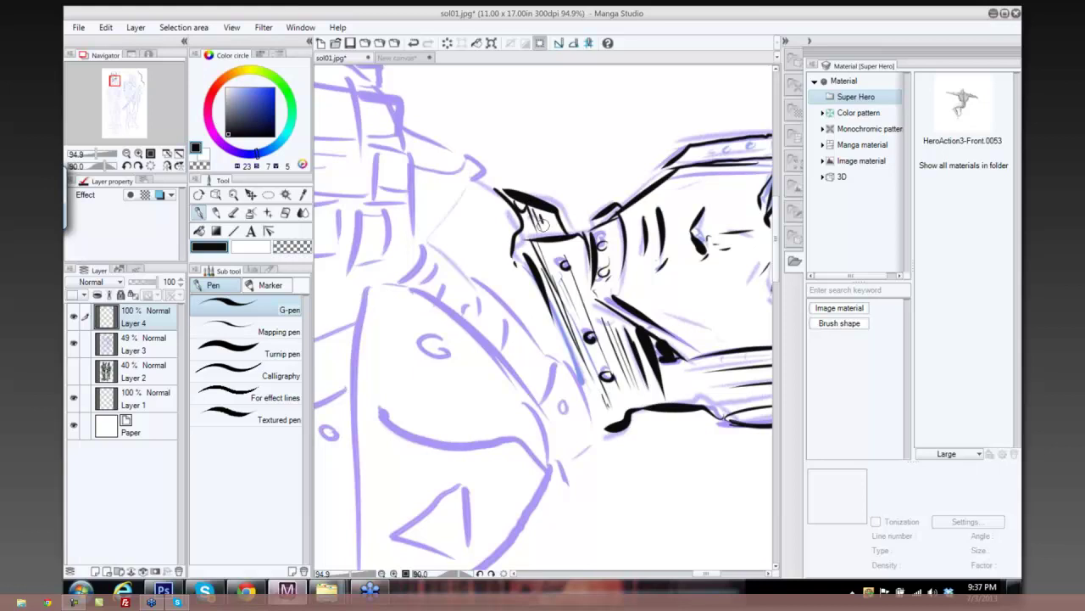
left_click_drag(569, 277, 536, 205)
Hatch beside the collar buttons, darken the shading beneath, reinforce the left edge, and reset the view.
mouse_move(576, 238)
left_mouse_down()
mouse_move(648, 284)
mouse_move(638, 281)
mouse_move(638, 317)
left_mouse_up()
left_click_drag(572, 360, 612, 337)
left_click_drag(545, 290, 566, 357)
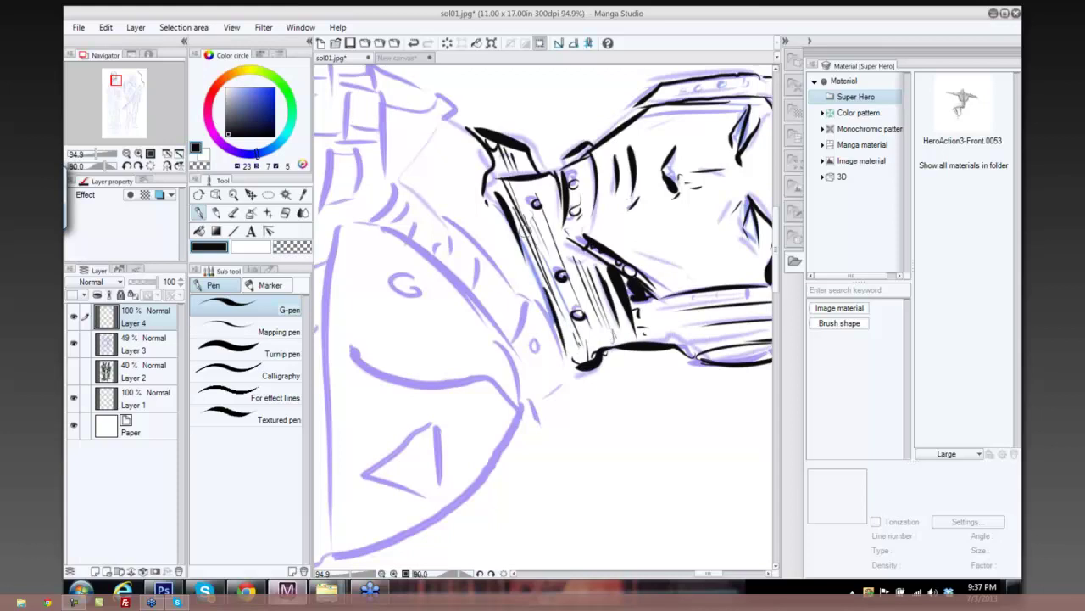
left_click_drag(515, 216, 557, 339)
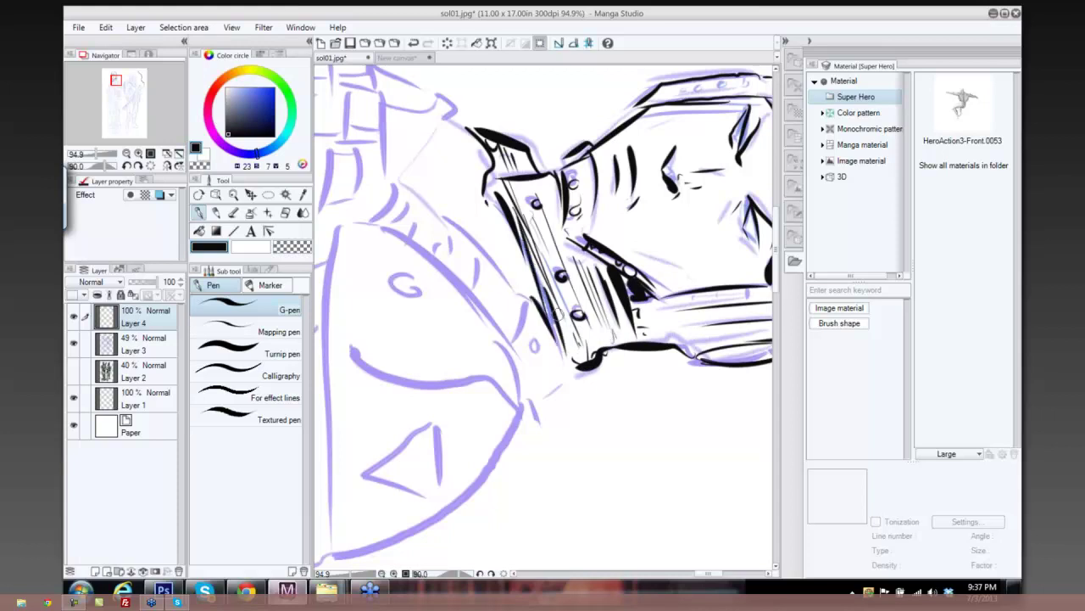
key("asciicircum")
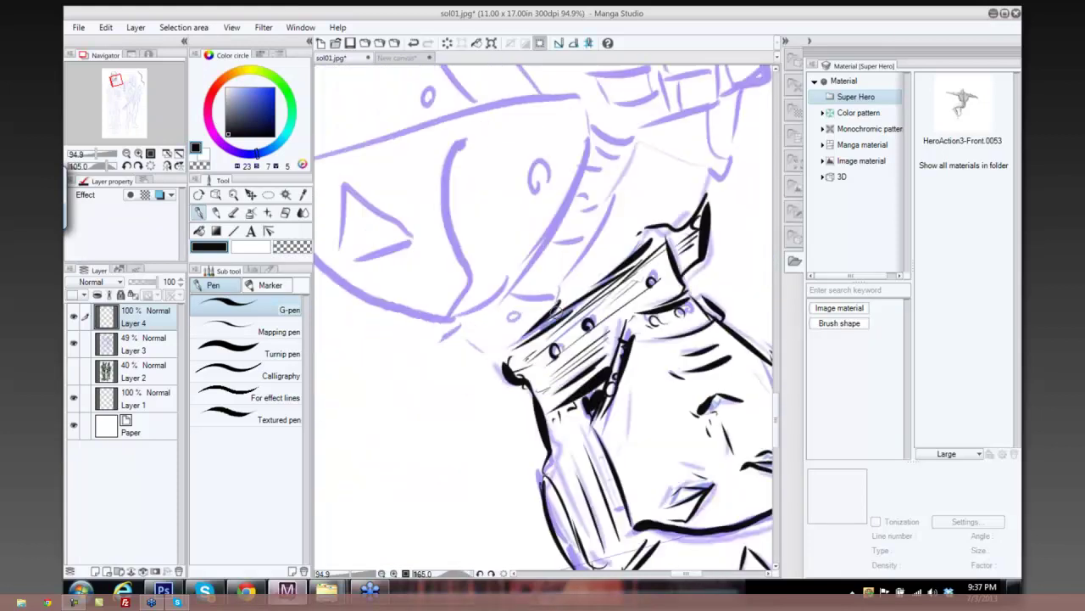
key("ctrl+at")
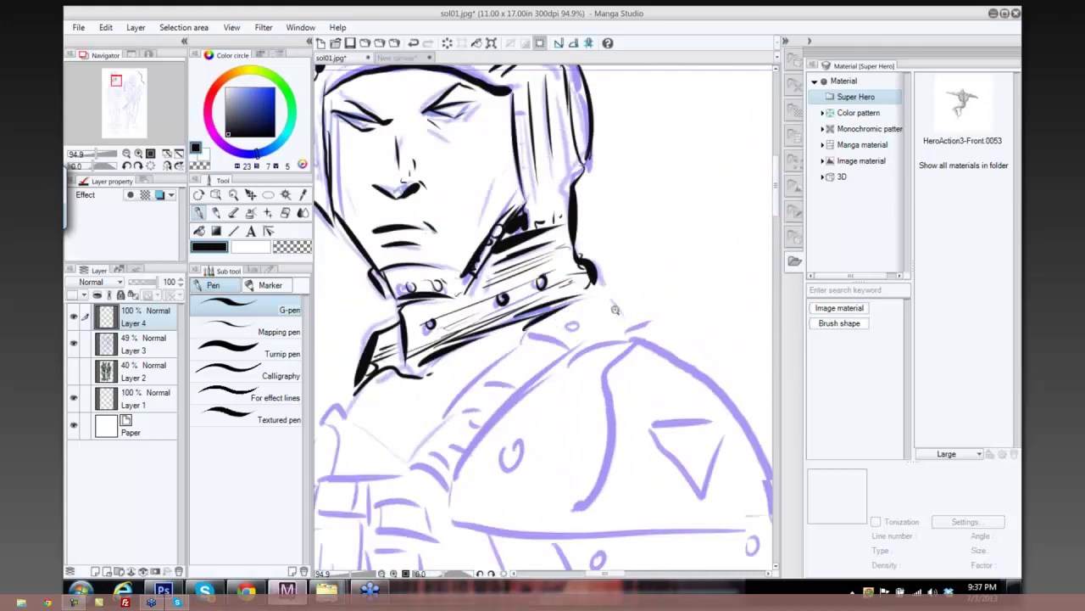
key("ctrl+minus")
left_click(75, 346)
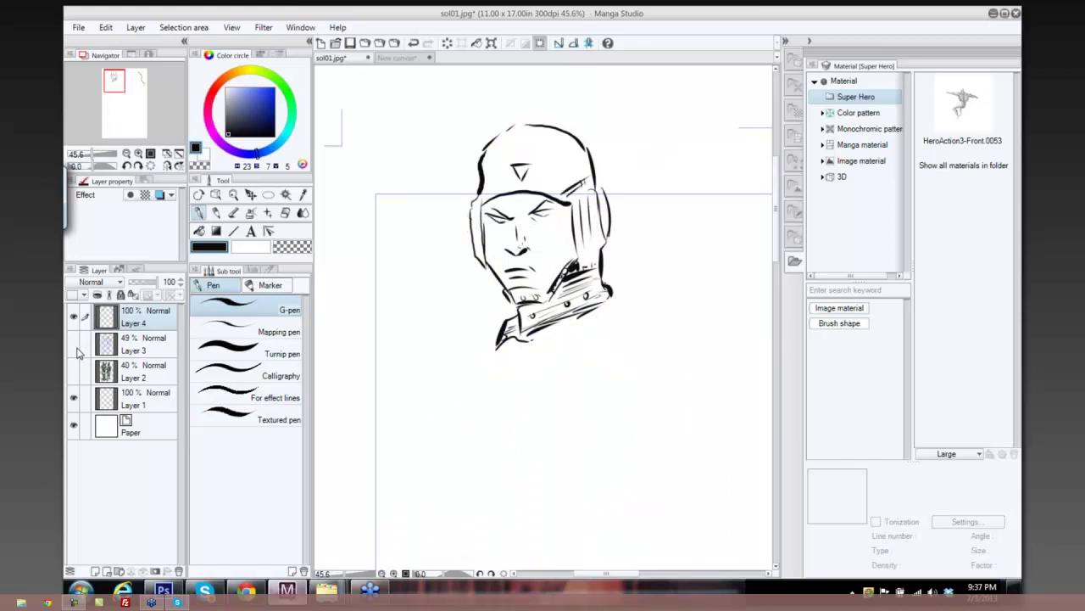
left_click(74, 344)
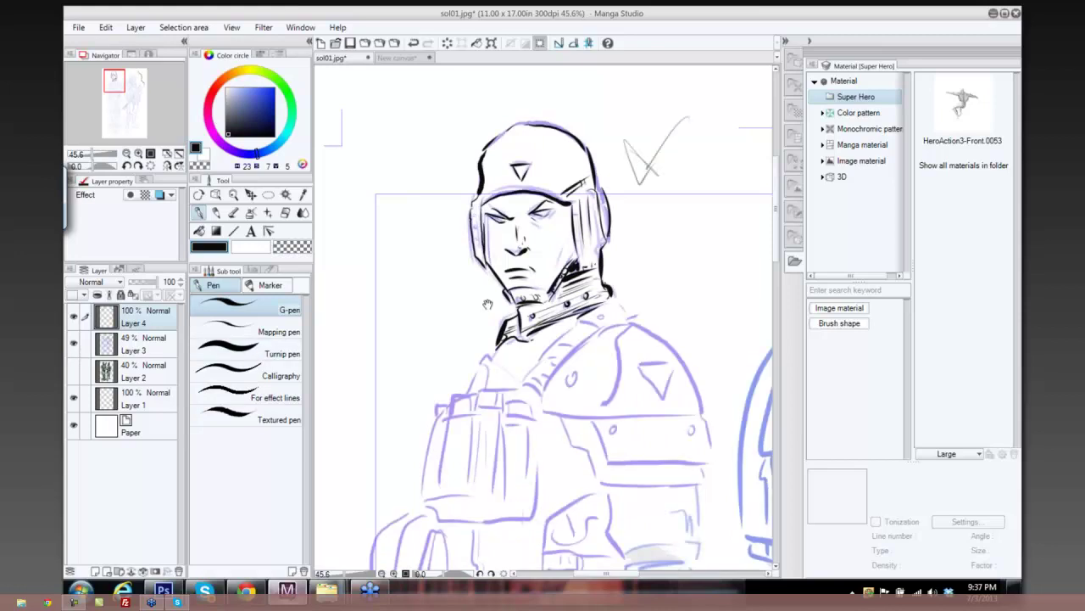
left_click_drag(487, 304, 440, 297)
scroll(513, 284, "down", 3)
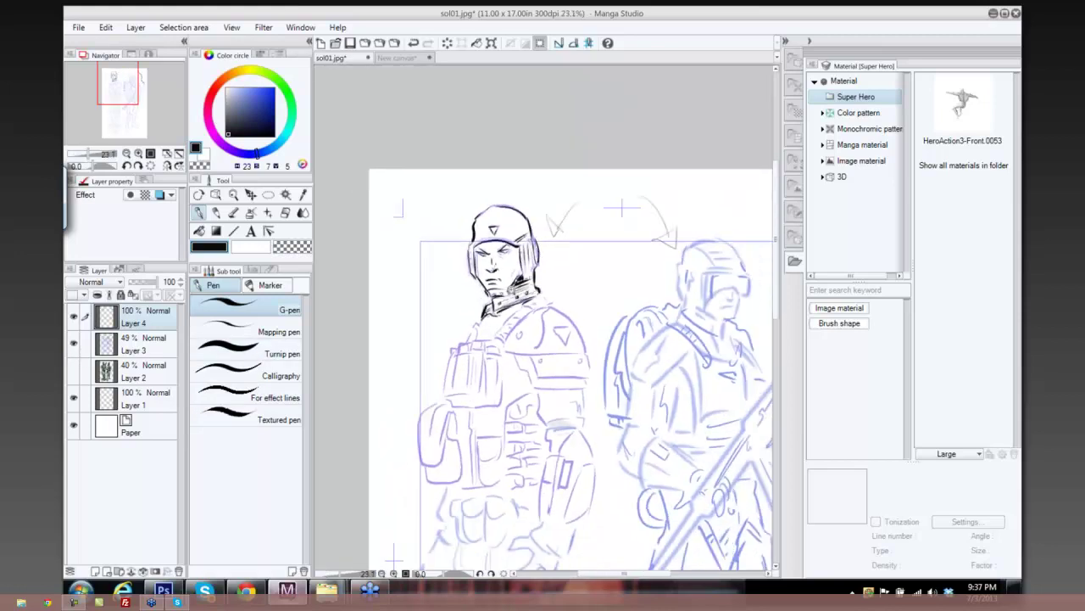
scroll(513, 284, "down", 3)
scroll(530, 278, "up", 2)
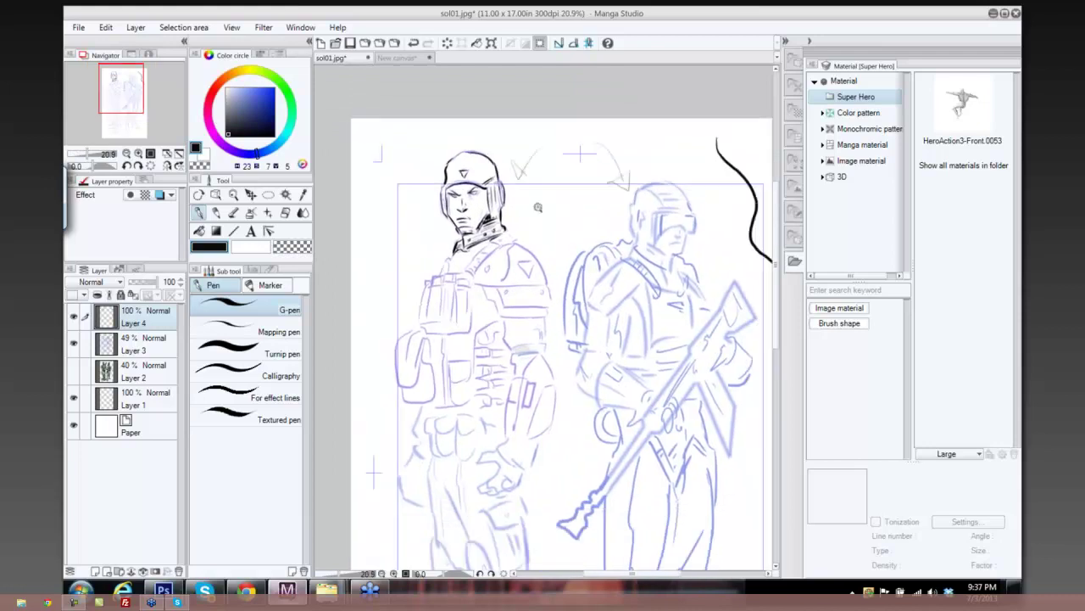
scroll(538, 207, "up", 2)
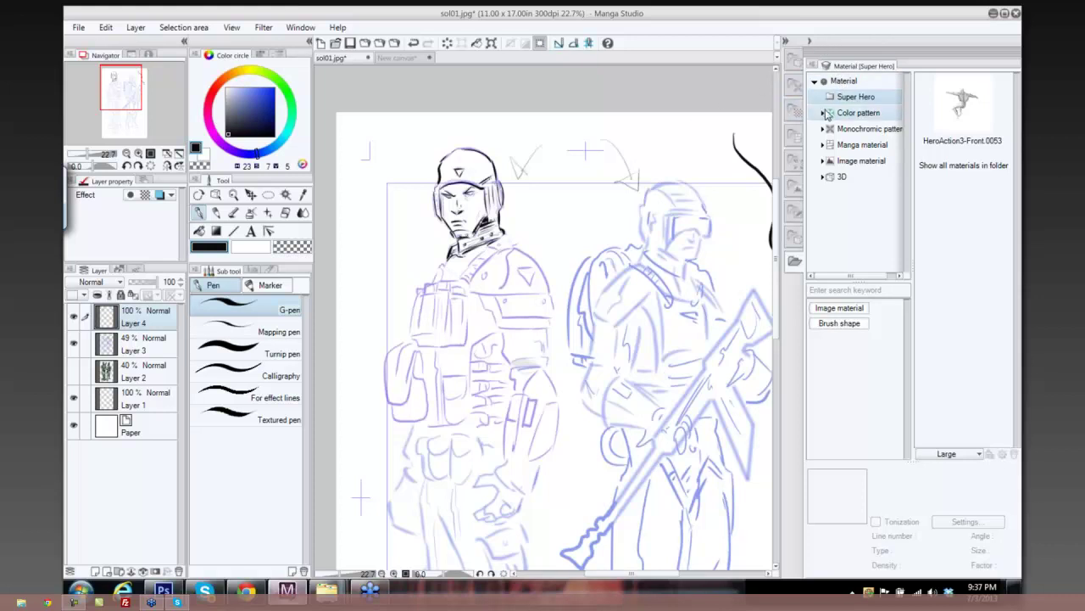
Expand the material library to the Monochromatic pattern > Basic tones.
left_click(816, 82)
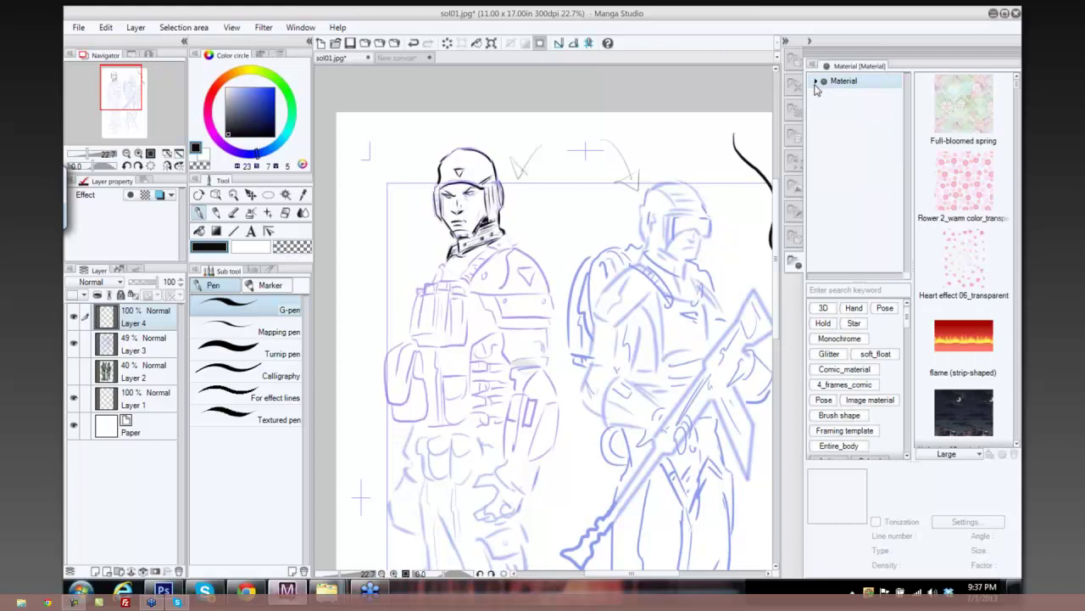
left_click(816, 81)
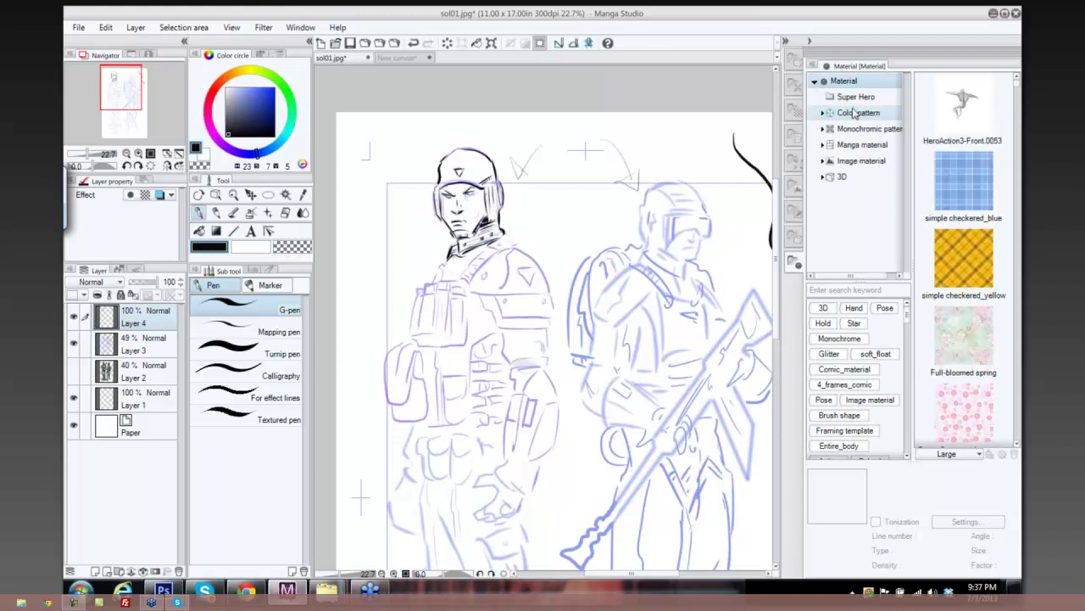
left_click(823, 129)
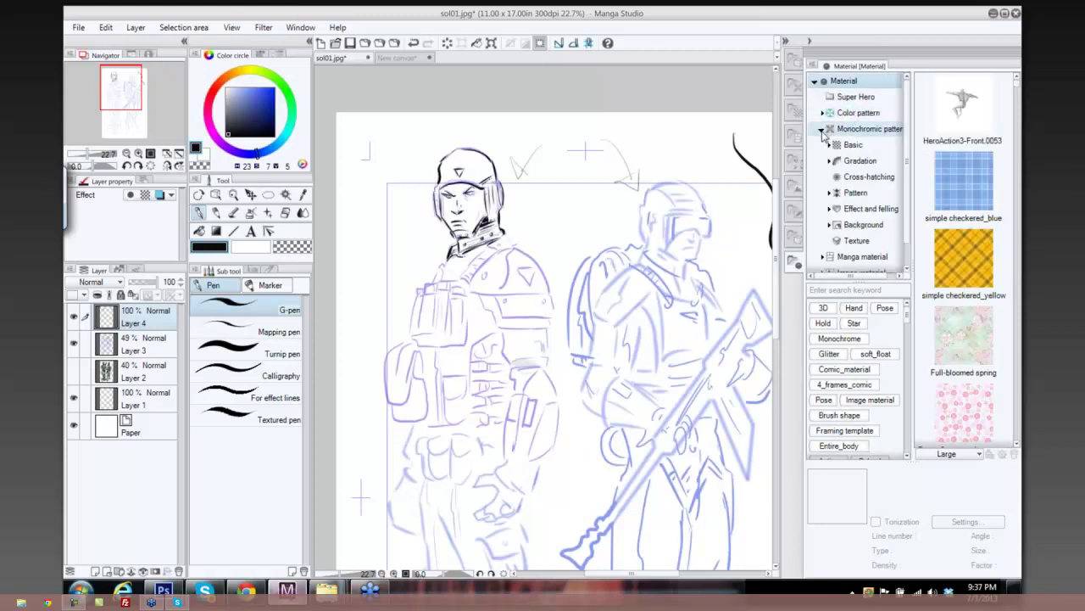
left_click(851, 150)
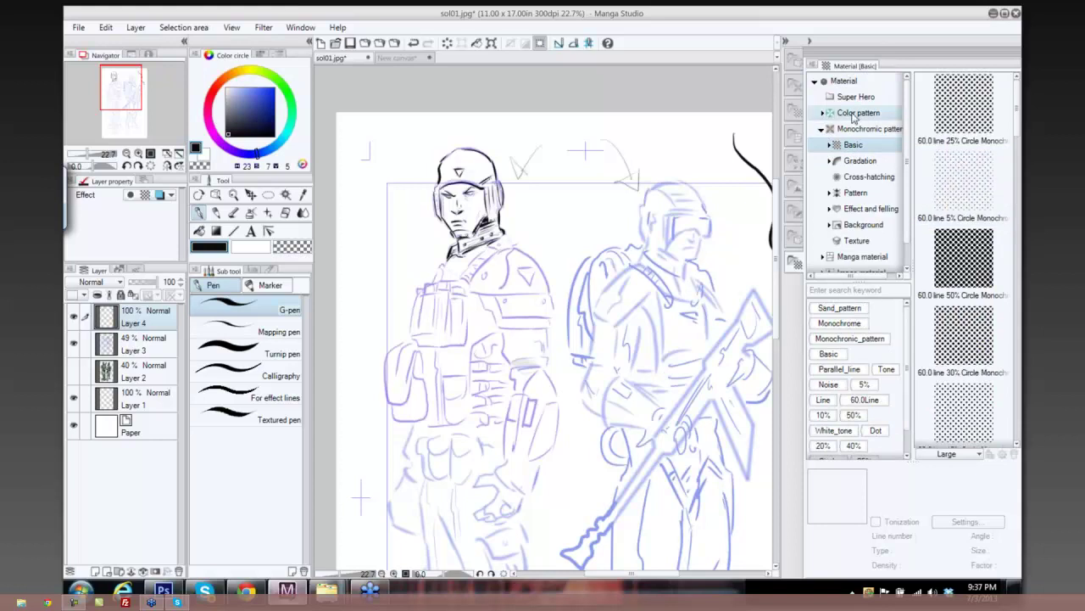
Lasso-select around the first soldier's head and drop the 60.0 line 50% Circle tone onto it.
left_click(267, 197)
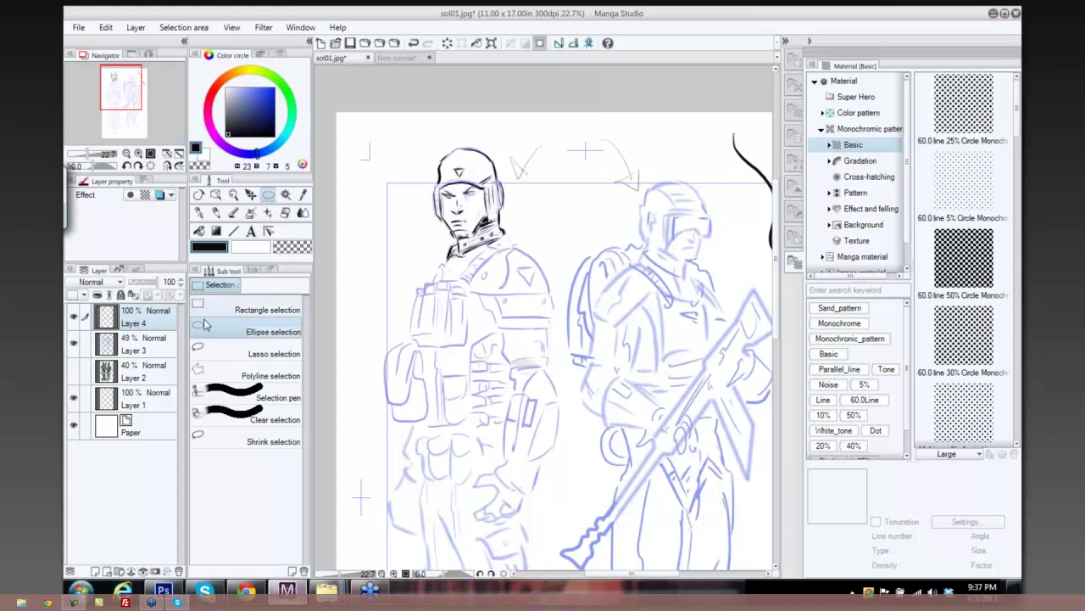
left_click(207, 351)
mouse_move(466, 142)
left_mouse_down()
mouse_move(412, 190)
mouse_move(452, 268)
mouse_move(520, 231)
mouse_move(497, 137)
mouse_move(464, 136)
left_mouse_up()
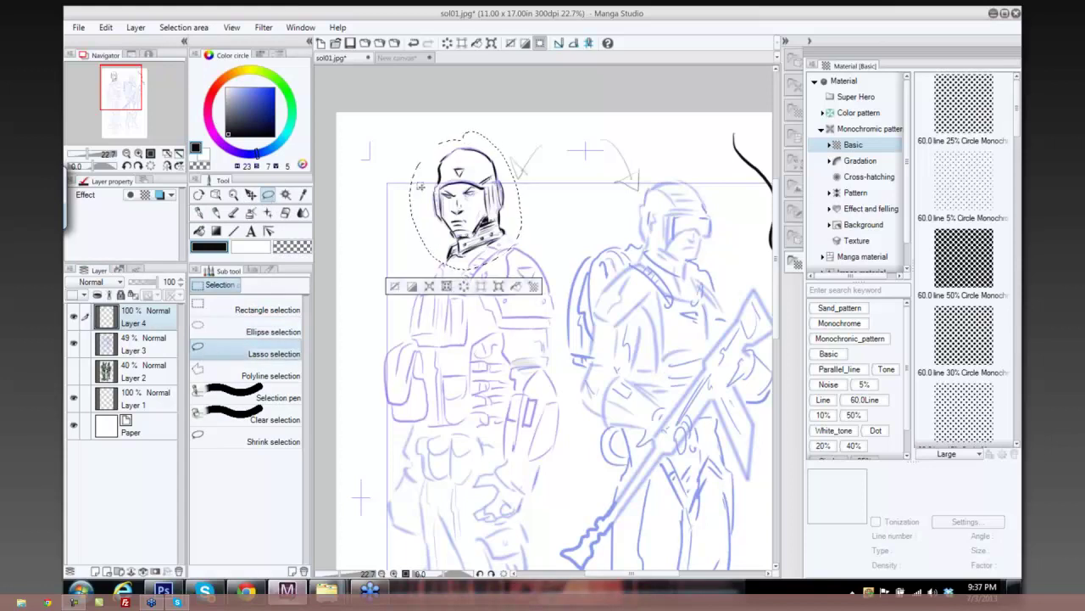
left_click(251, 194)
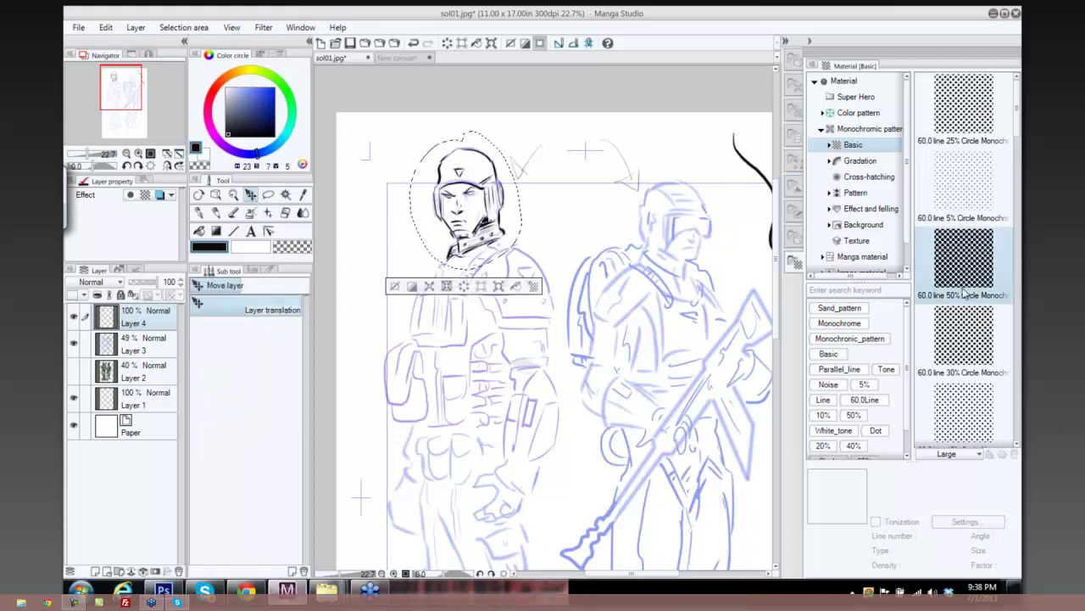
left_click_drag(964, 276, 436, 210)
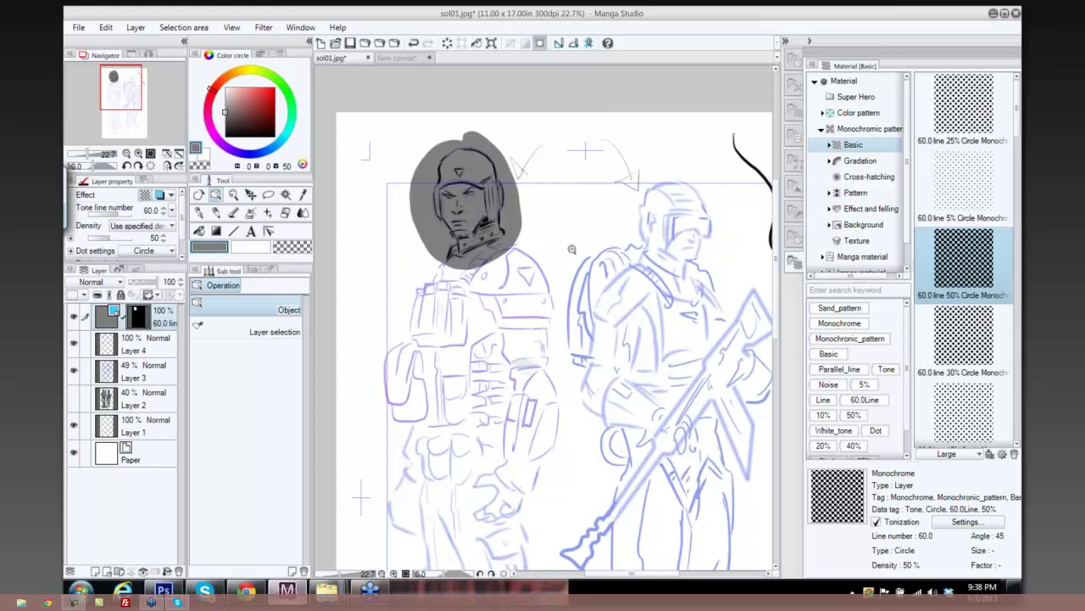
scroll(572, 247, "up", 5)
scroll(661, 242, "up", 4)
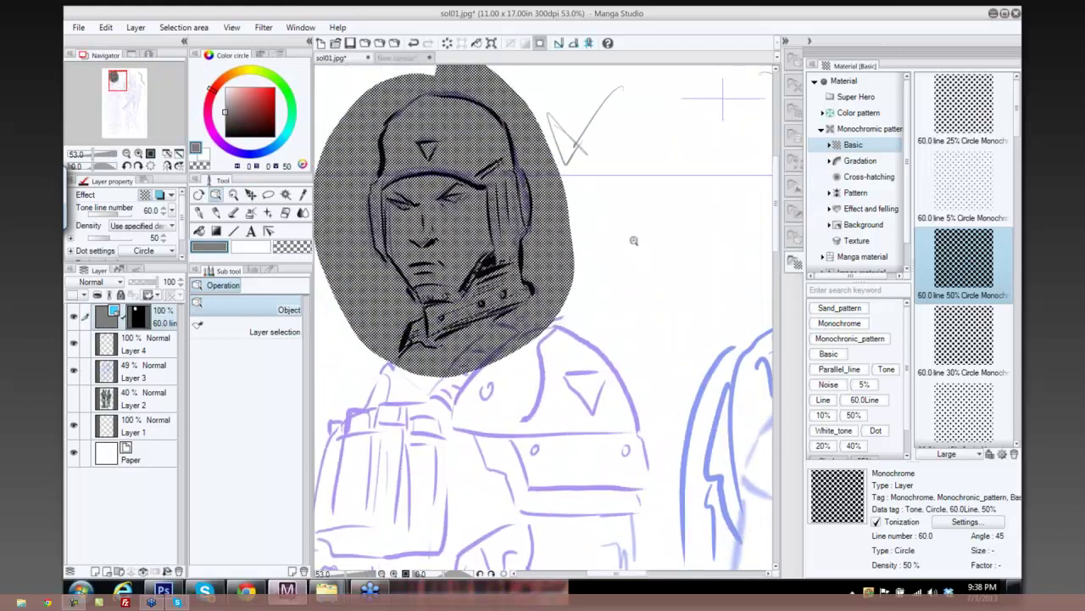
scroll(661, 237, "down", 4)
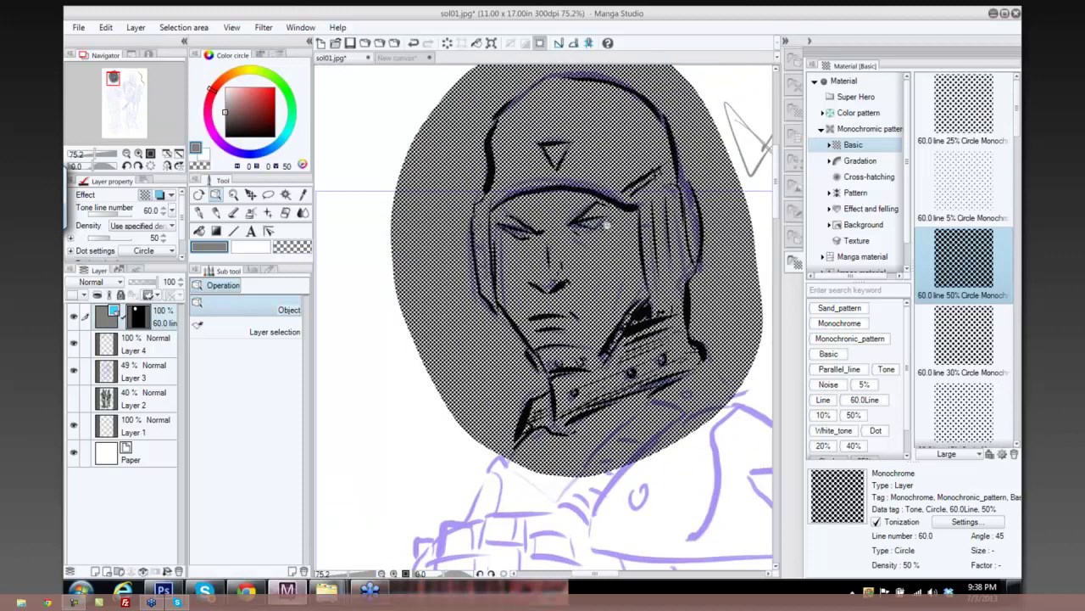
scroll(607, 223, "down", 2)
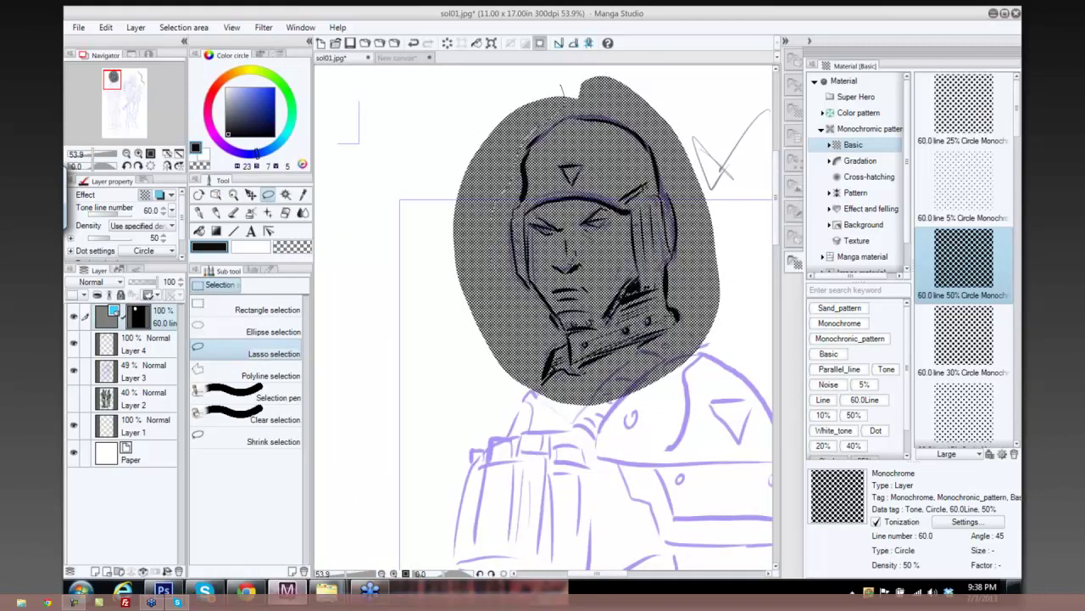
Lasso the excess tone on the head's left side and clear it from the Edit menu.
mouse_move(534, 341)
left_mouse_down()
mouse_move(471, 355)
mouse_move(561, 85)
left_mouse_up()
left_click(106, 27)
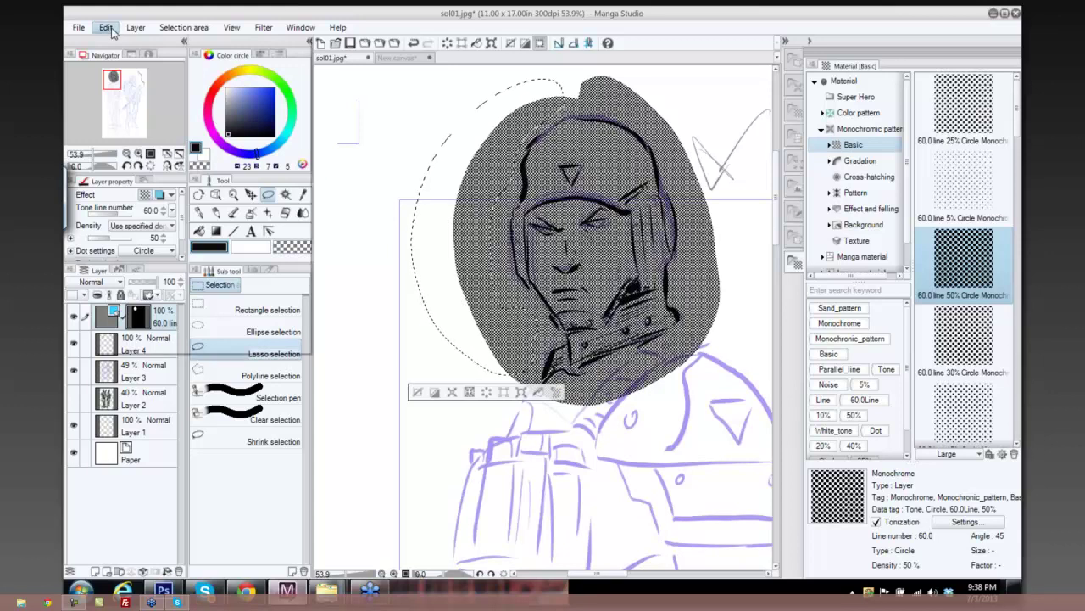
left_click(127, 157)
left_click(573, 77)
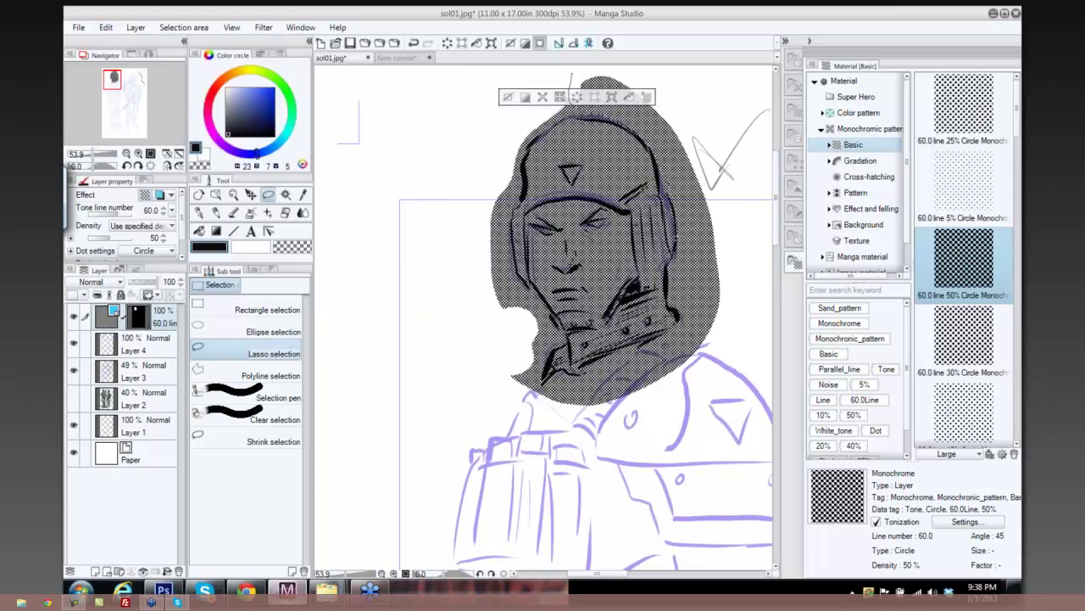
Lasso the excess tone around the lower face and collar and cut it away.
mouse_move(585, 353)
left_mouse_down()
mouse_move(574, 416)
mouse_move(795, 272)
mouse_move(606, 75)
left_mouse_up()
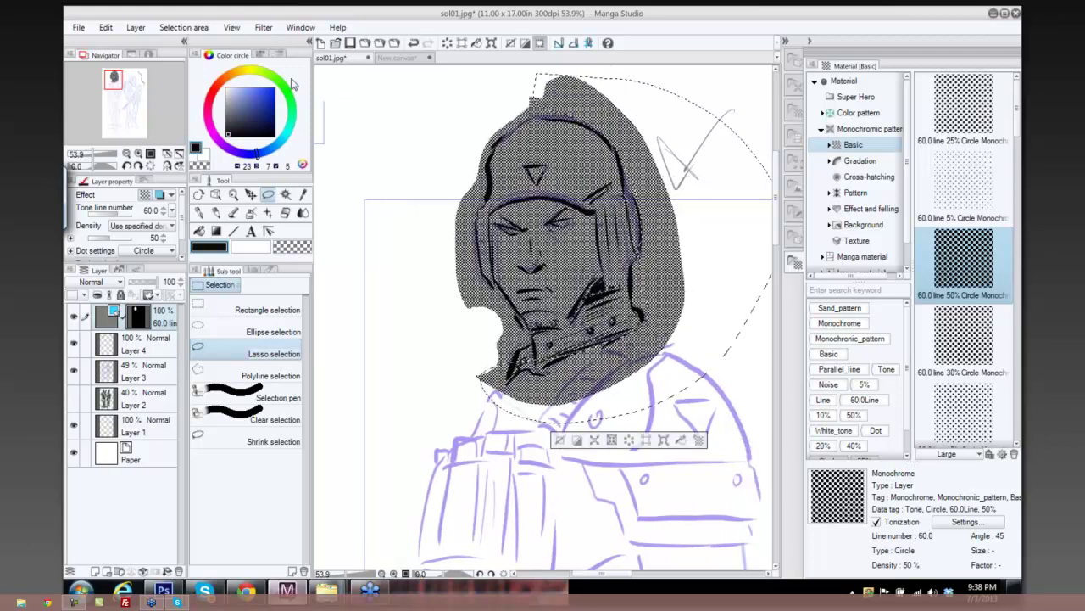
left_click(106, 28)
left_click(125, 82)
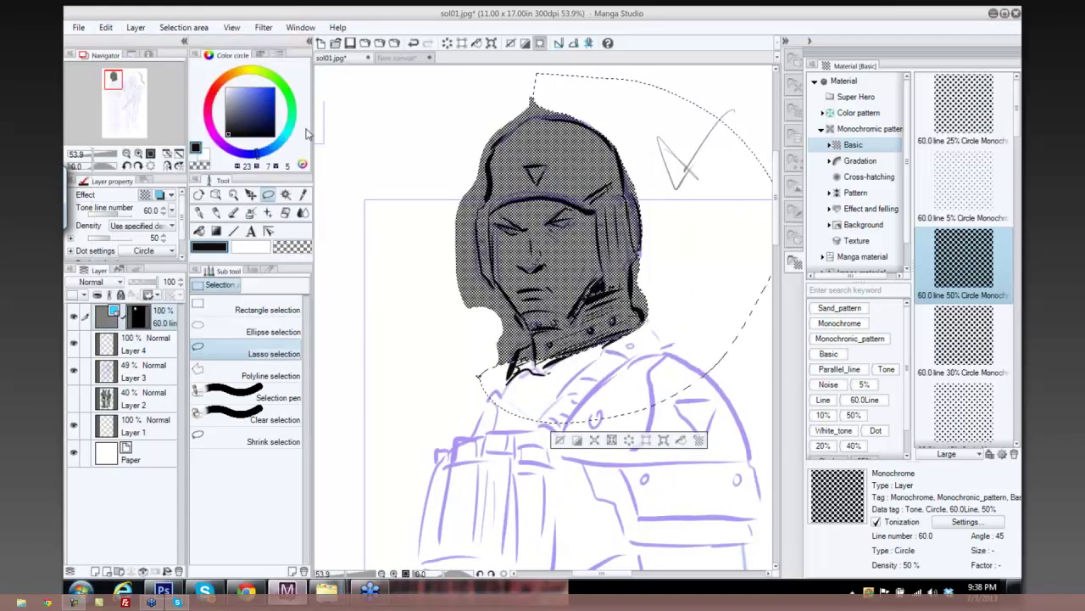
left_click(404, 188)
key("e")
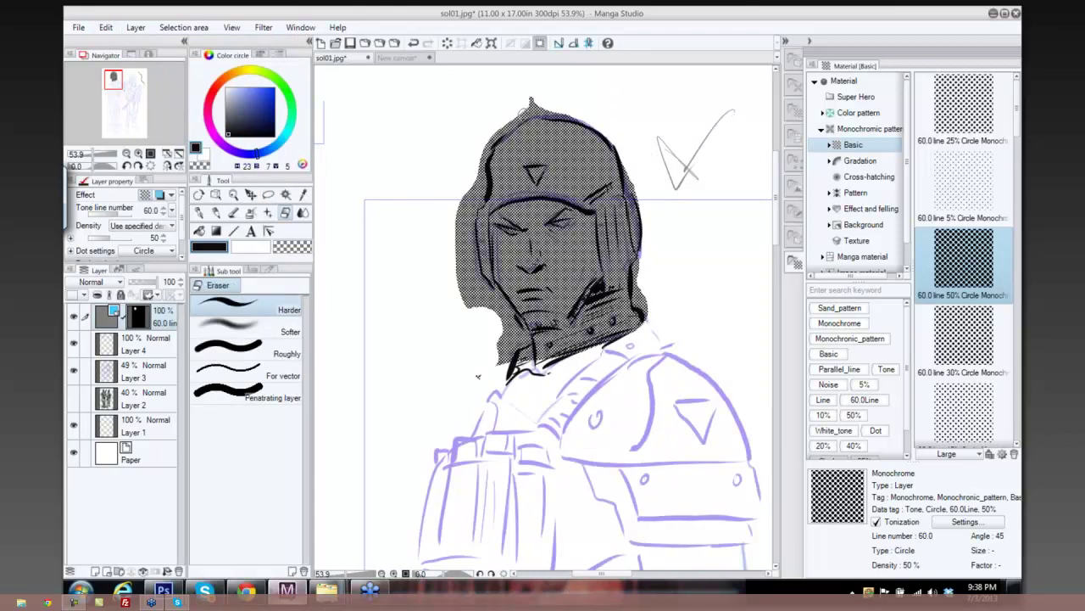
Erase tone along the helmet's top-left edge and undo a stray wiggly pen stroke.
mouse_move(539, 98)
left_mouse_down()
mouse_move(488, 137)
mouse_move(478, 193)
mouse_move(455, 218)
mouse_move(458, 205)
mouse_move(467, 192)
mouse_move(470, 291)
mouse_move(459, 285)
mouse_move(470, 306)
mouse_move(469, 258)
left_mouse_up()
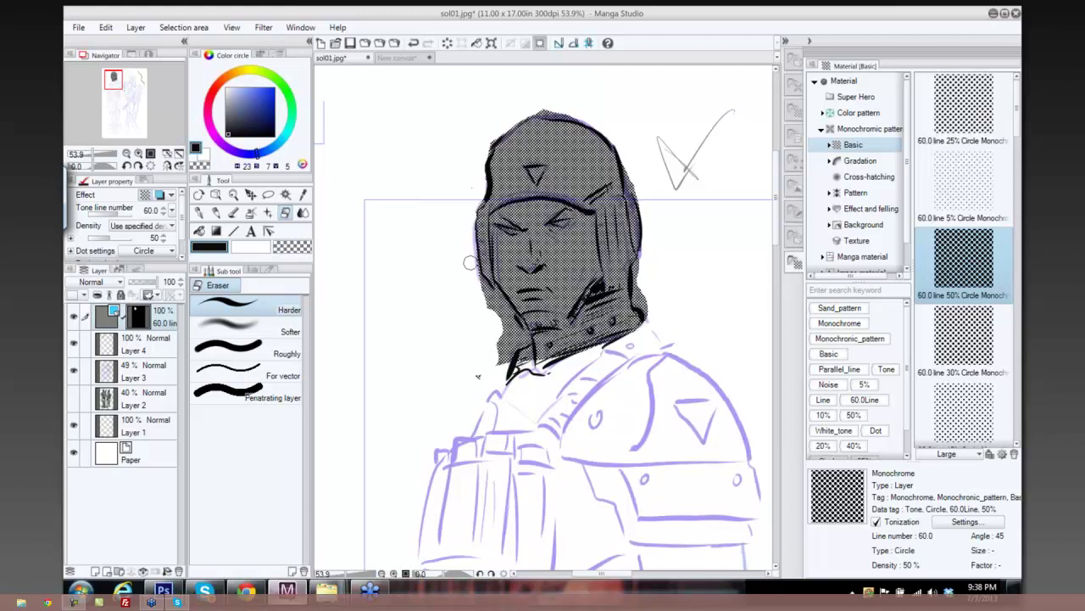
key("p")
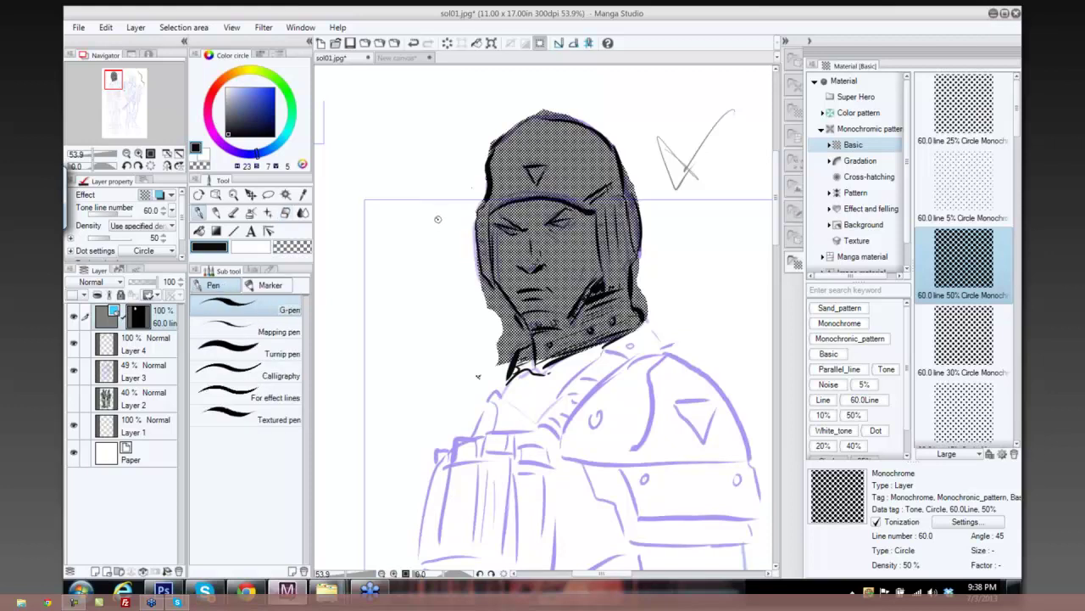
mouse_move(437, 219)
left_mouse_down()
mouse_move(457, 251)
mouse_move(448, 282)
mouse_move(461, 293)
left_mouse_up()
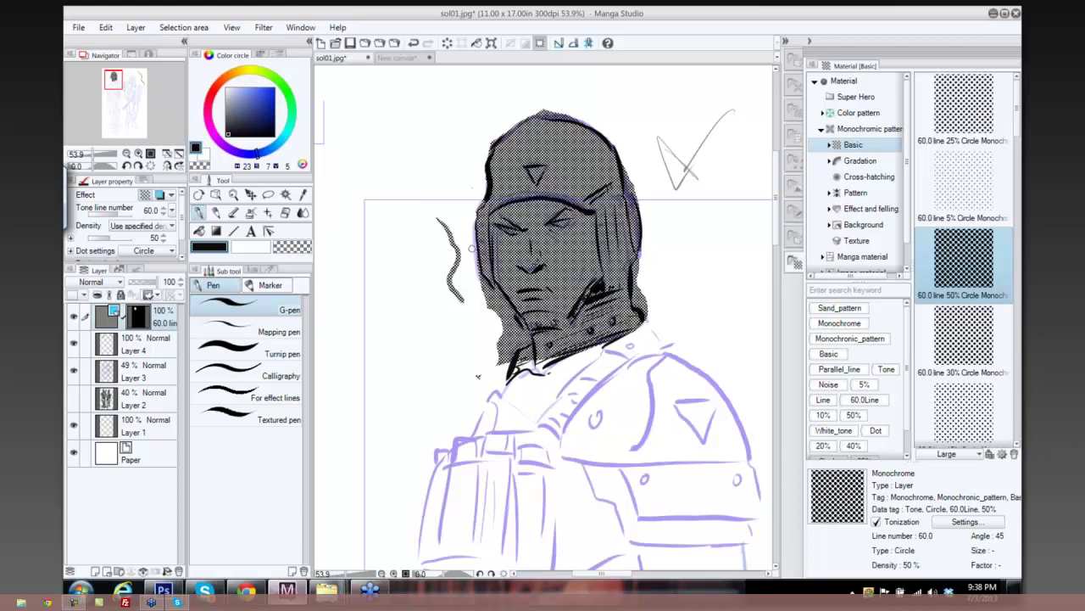
key("ctrl+z")
key("e")
Trim the tone along the left jaw, the helmet's right edge and neck, and its top outline.
mouse_move(474, 281)
left_mouse_down()
mouse_move(519, 338)
mouse_move(509, 349)
mouse_move(477, 273)
mouse_move(504, 323)
mouse_move(498, 363)
left_mouse_up()
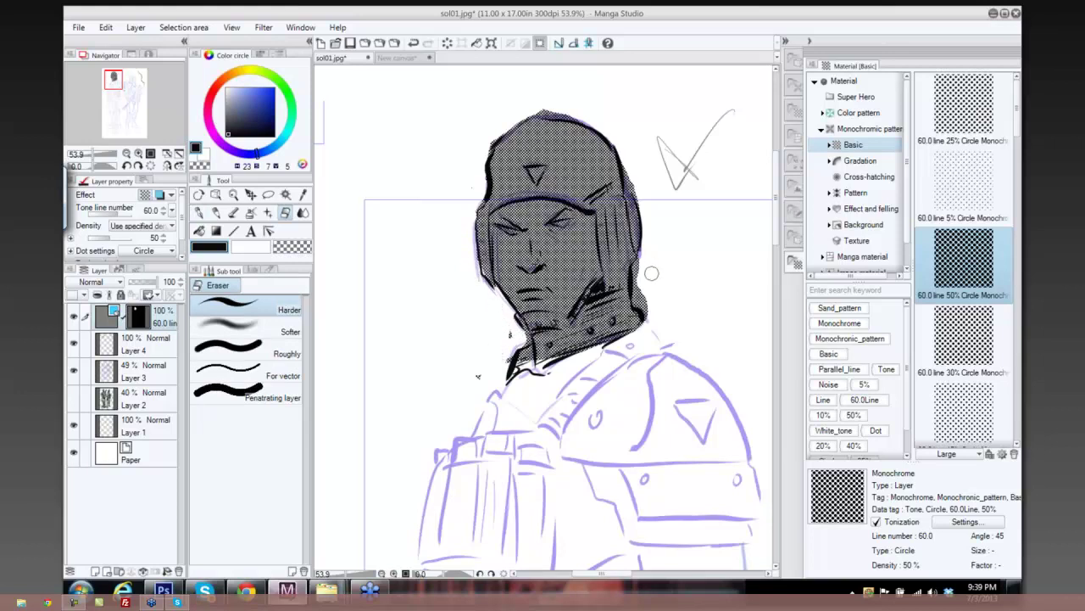
mouse_move(652, 273)
left_mouse_down()
mouse_move(644, 316)
mouse_move(642, 246)
left_mouse_up()
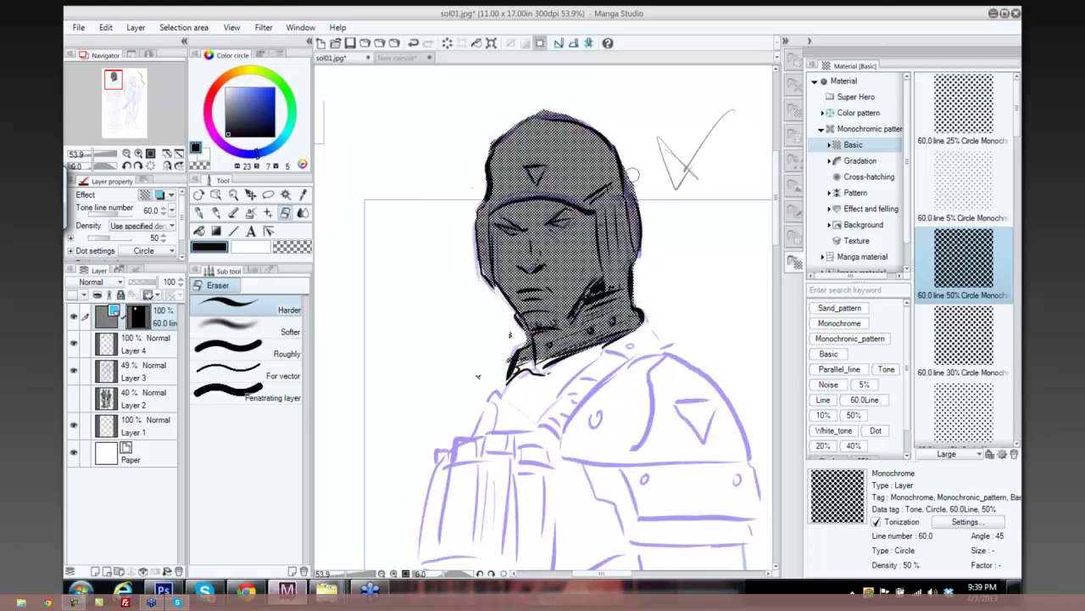
left_click_drag(632, 174, 630, 178)
mouse_move(535, 108)
left_mouse_down()
mouse_move(575, 112)
mouse_move(622, 152)
mouse_move(589, 118)
mouse_move(543, 107)
mouse_move(492, 154)
left_mouse_up()
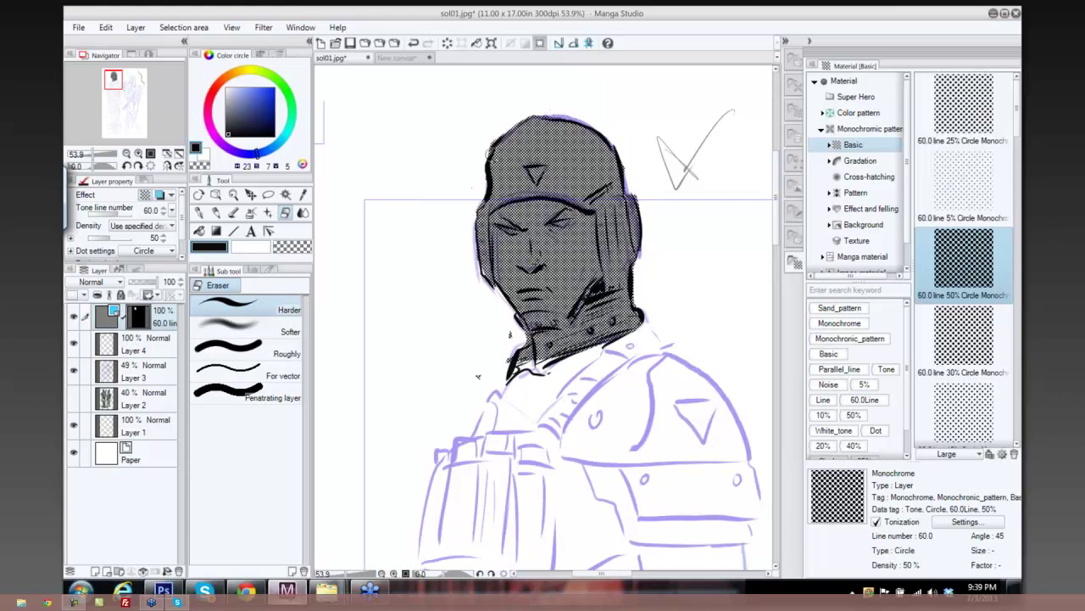
Erase white highlights over the eye, cheek, nose tip and beside the nose.
mouse_move(507, 234)
left_mouse_down()
mouse_move(512, 253)
mouse_move(566, 224)
left_mouse_up()
mouse_move(527, 254)
left_mouse_down()
mouse_move(569, 283)
mouse_move(526, 307)
mouse_move(548, 305)
left_mouse_up()
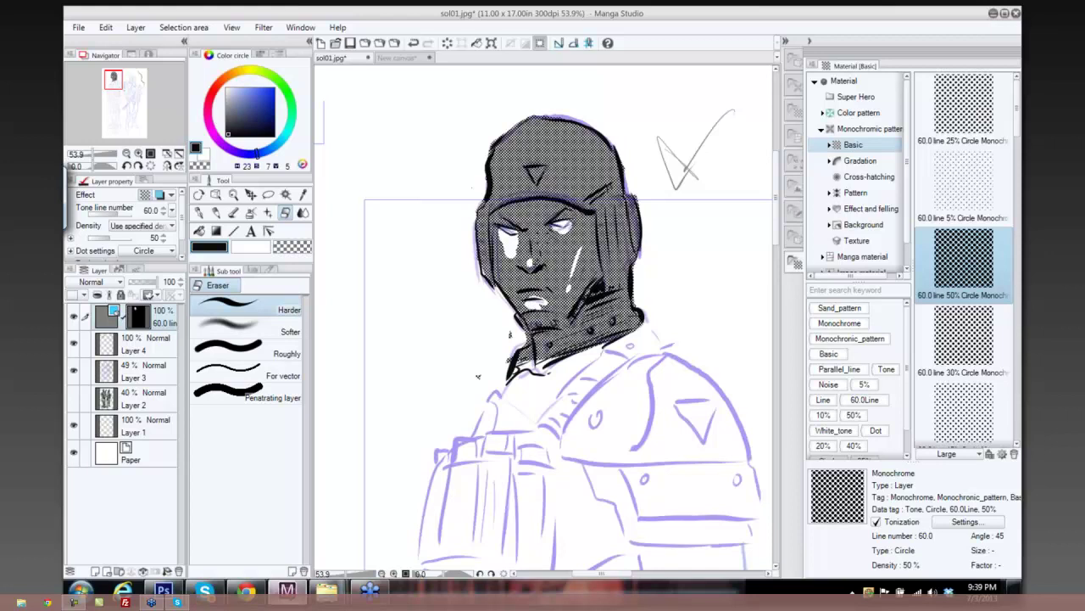
mouse_move(541, 241)
left_mouse_down()
mouse_move(570, 209)
mouse_move(499, 208)
mouse_move(536, 202)
left_mouse_up()
Lasso-select the head and apply the 60.0 line 20% Line tone to it.
scroll(477, 376, "down", 5)
left_click_drag(646, 263, 547, 195)
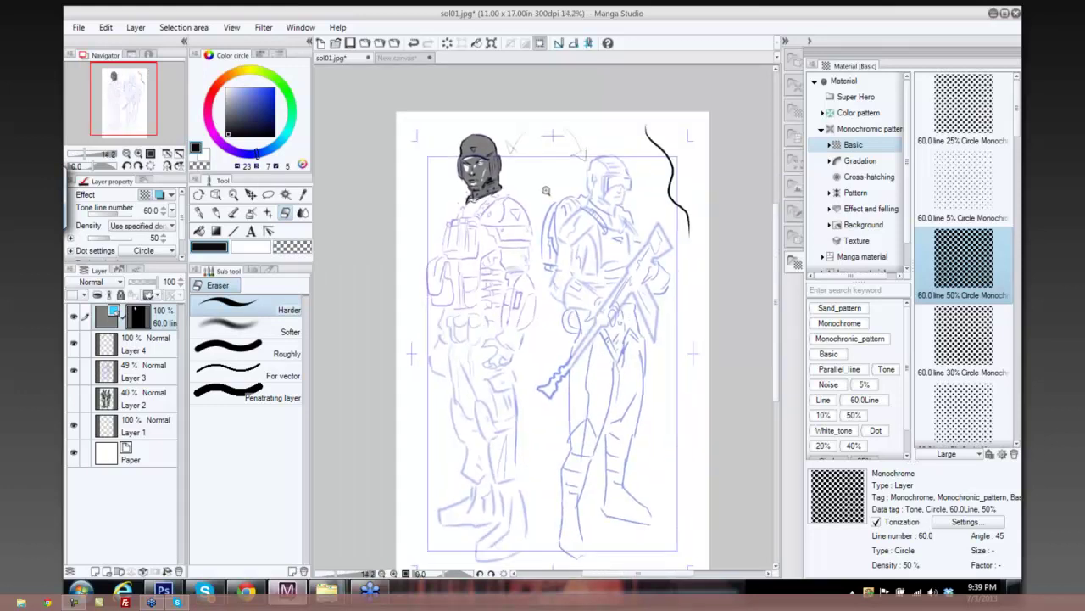
scroll(547, 192, "up", 3)
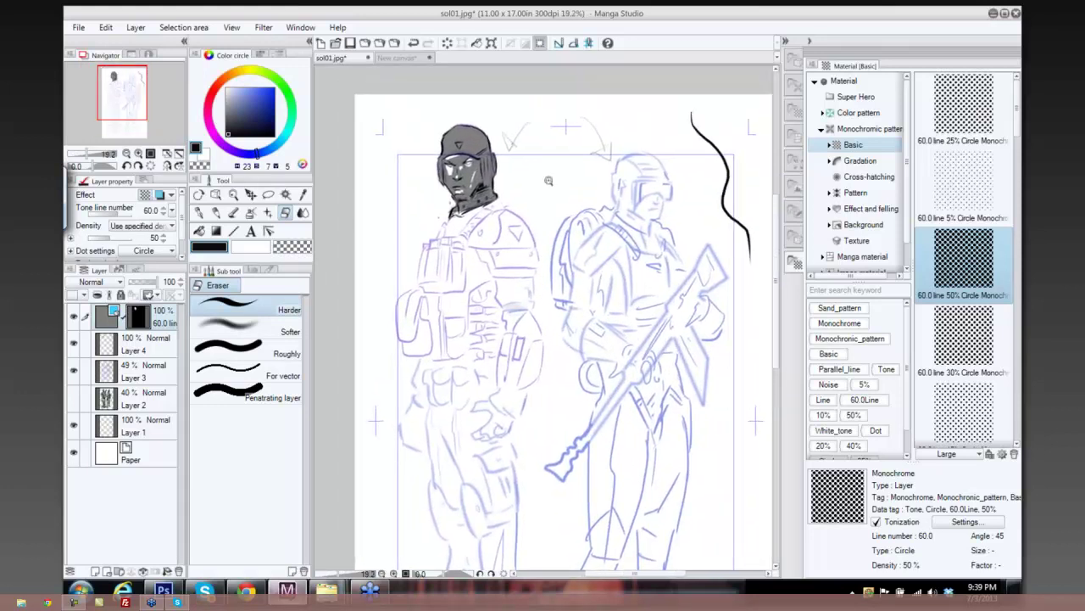
left_click(268, 195)
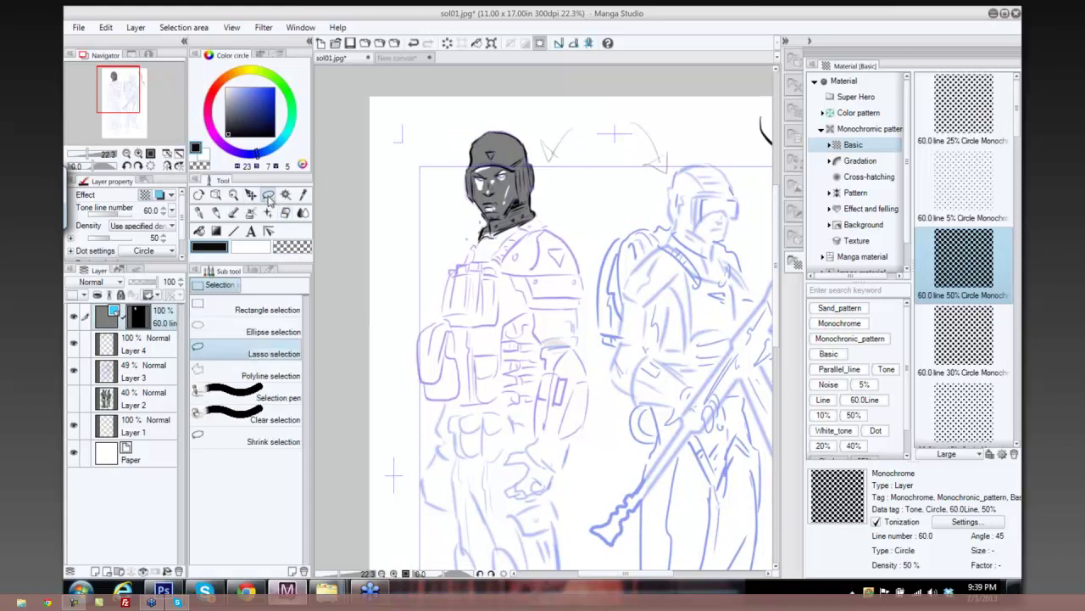
left_click_drag(487, 163, 478, 217)
left_click_drag(509, 168, 490, 163)
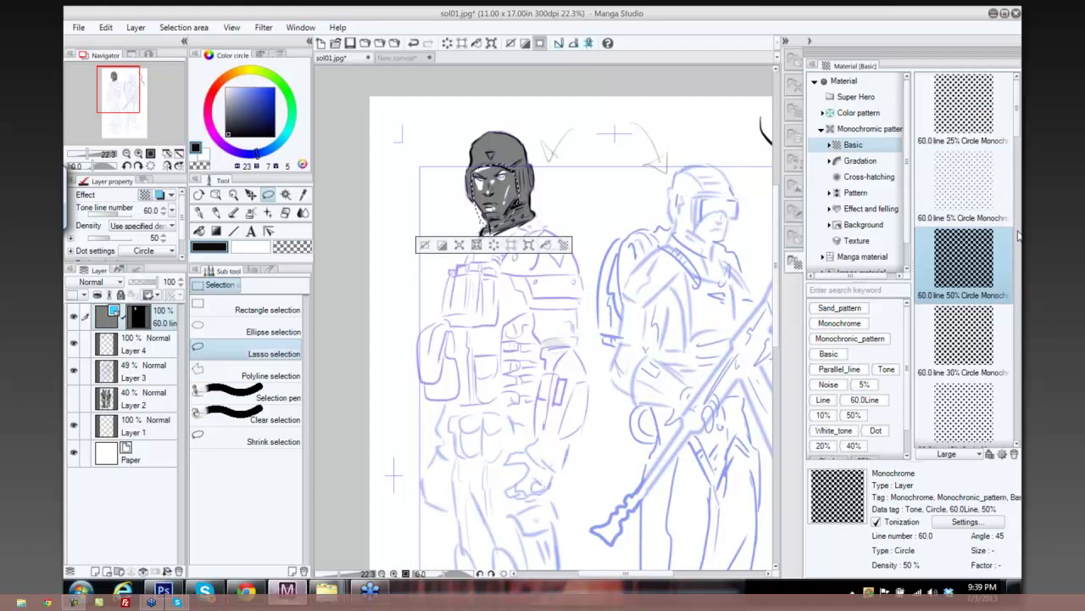
left_click(1016, 263)
left_click(1017, 264)
left_click_drag(967, 280, 510, 209)
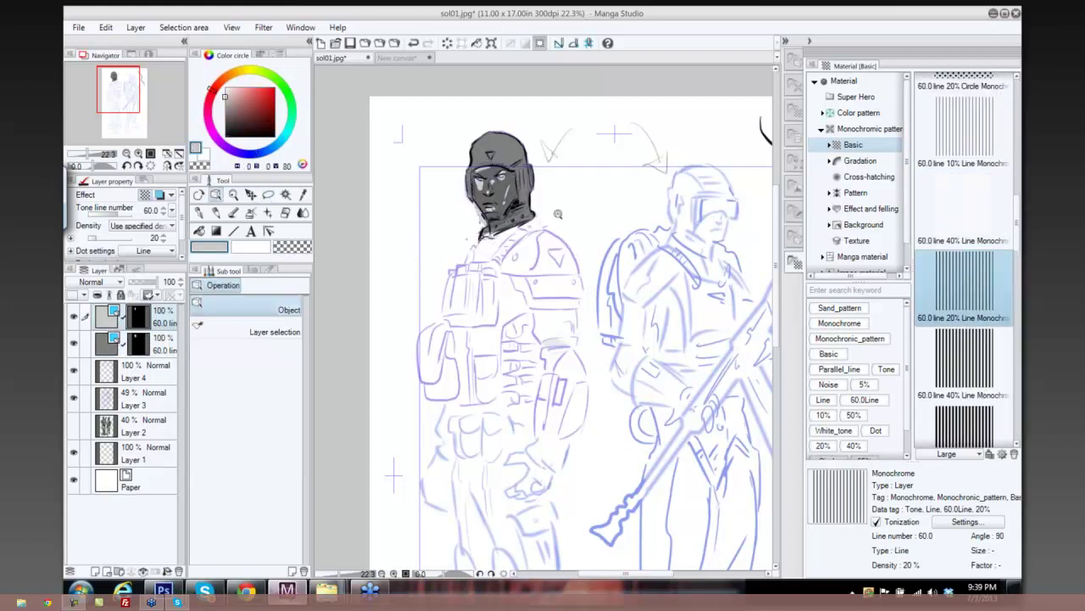
Erase the line tone down the head's right side and hide Layer 3's figure sketches.
scroll(558, 213, "up", 5)
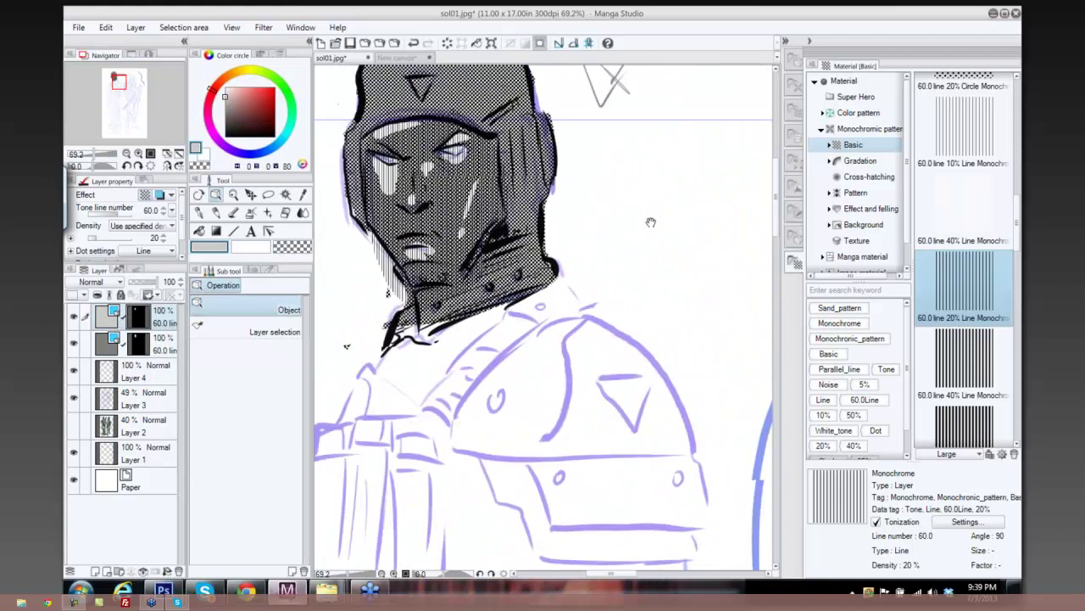
left_click_drag(651, 222, 662, 229)
key("e")
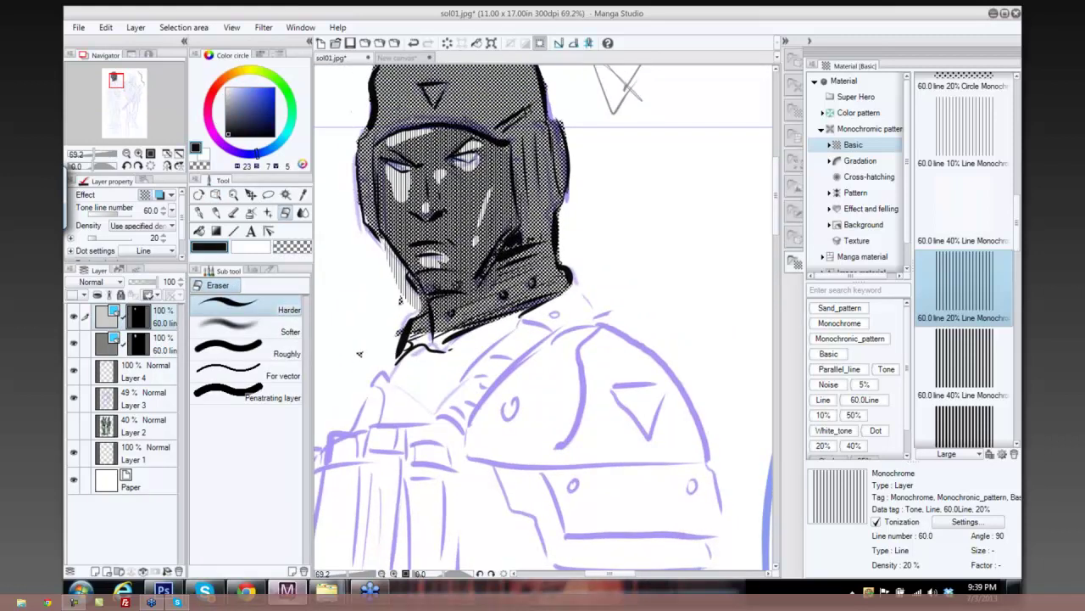
mouse_move(452, 104)
left_mouse_down()
mouse_move(524, 148)
mouse_move(515, 225)
mouse_move(475, 272)
mouse_move(399, 282)
mouse_move(373, 165)
left_mouse_up()
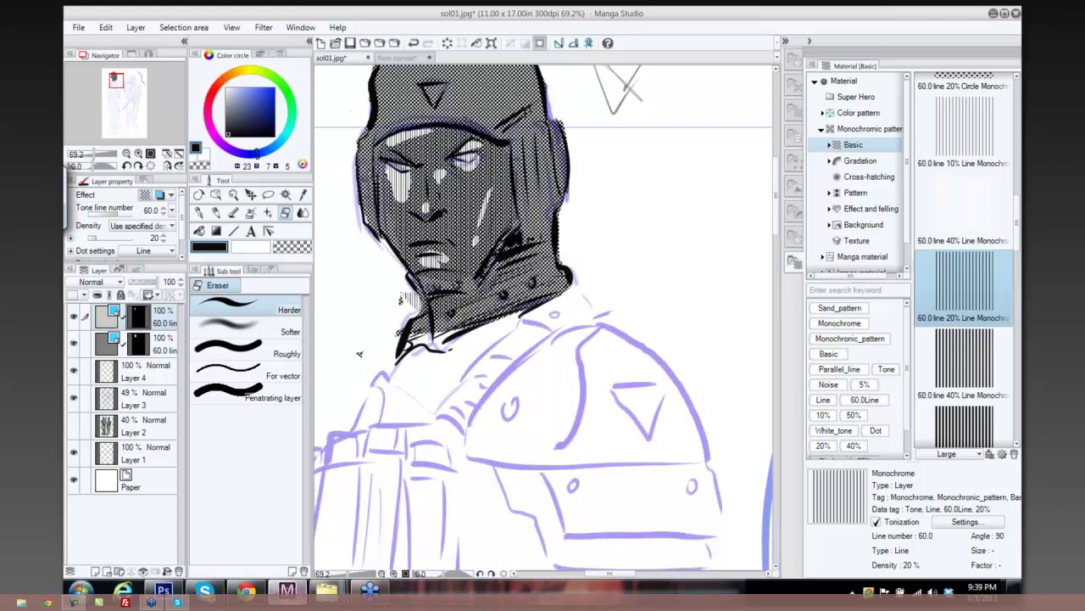
mouse_move(435, 123)
left_mouse_down()
mouse_move(488, 137)
mouse_move(515, 176)
mouse_move(522, 237)
left_mouse_up()
scroll(614, 232, "down", 3)
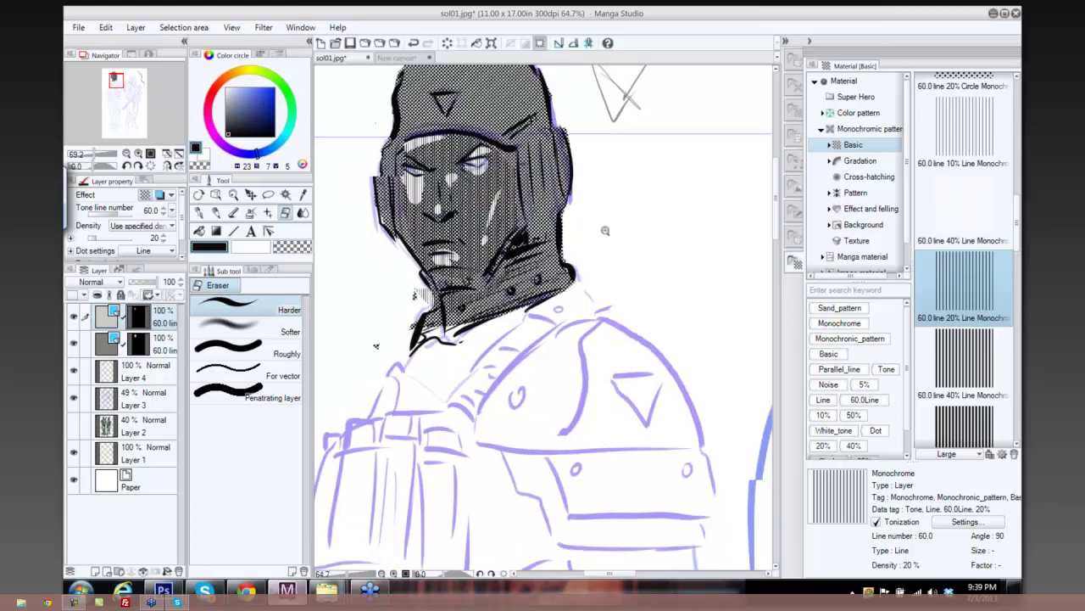
left_click(74, 398)
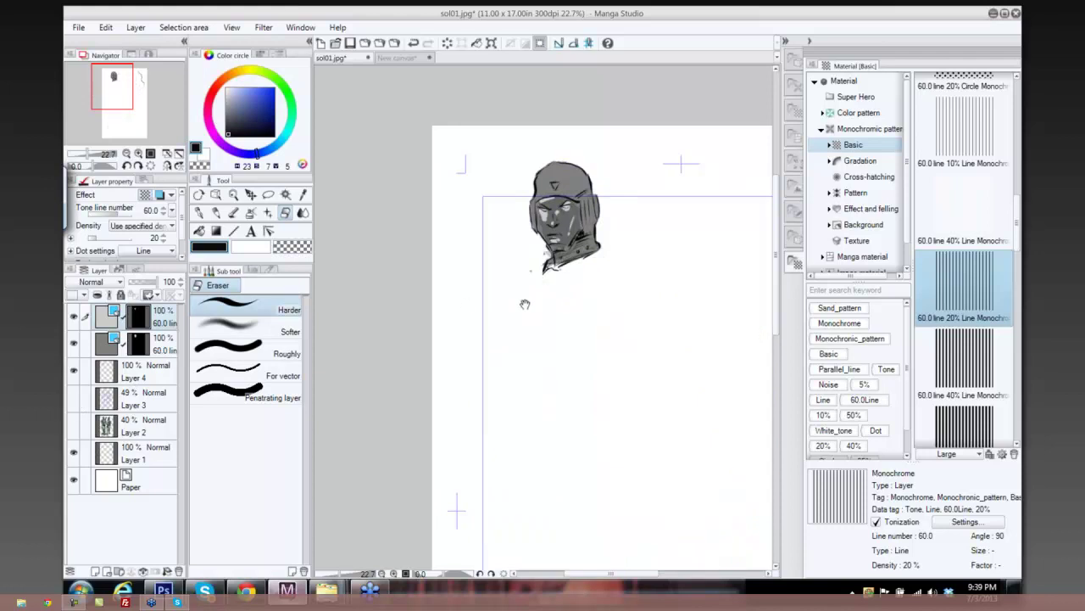
scroll(525, 304, "up", 2)
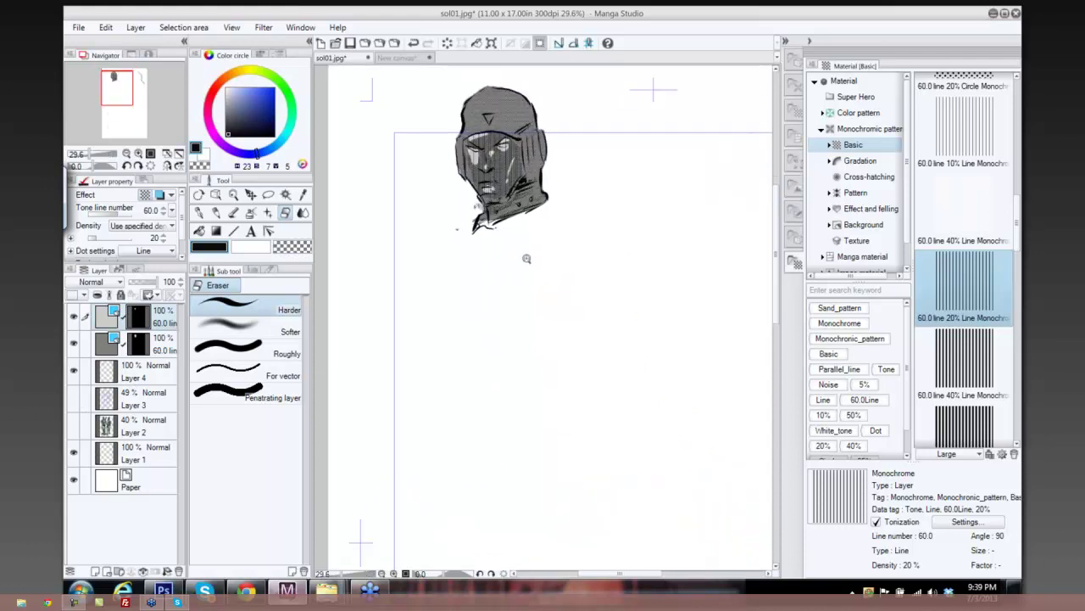
scroll(527, 258, "down", 2)
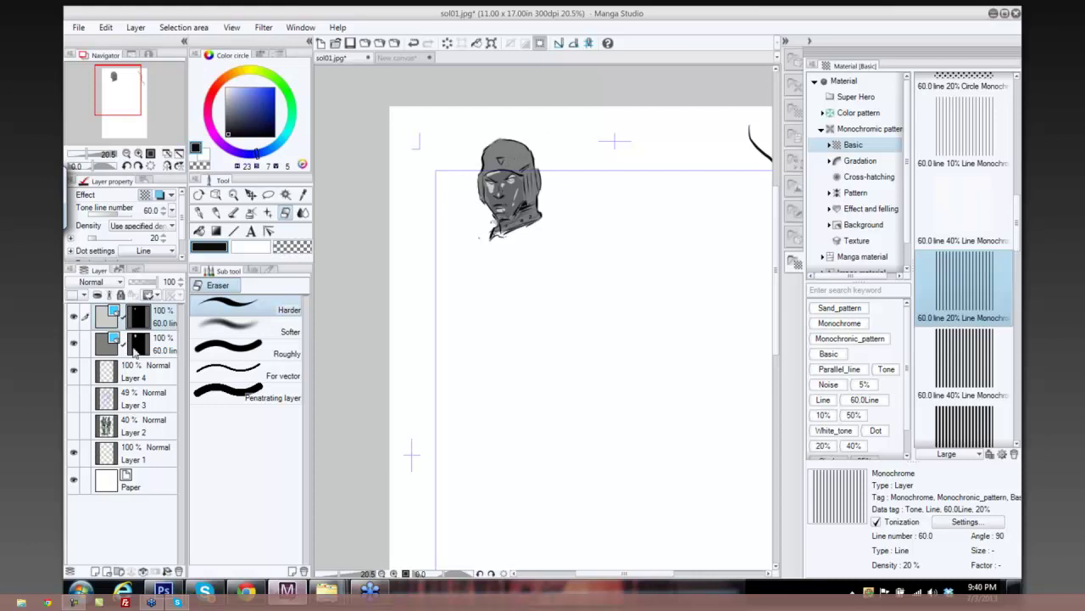
Undo the last erasure on the dot-tone layer, then show Layer 3's soldier sketch again and zoom out.
left_click(163, 350)
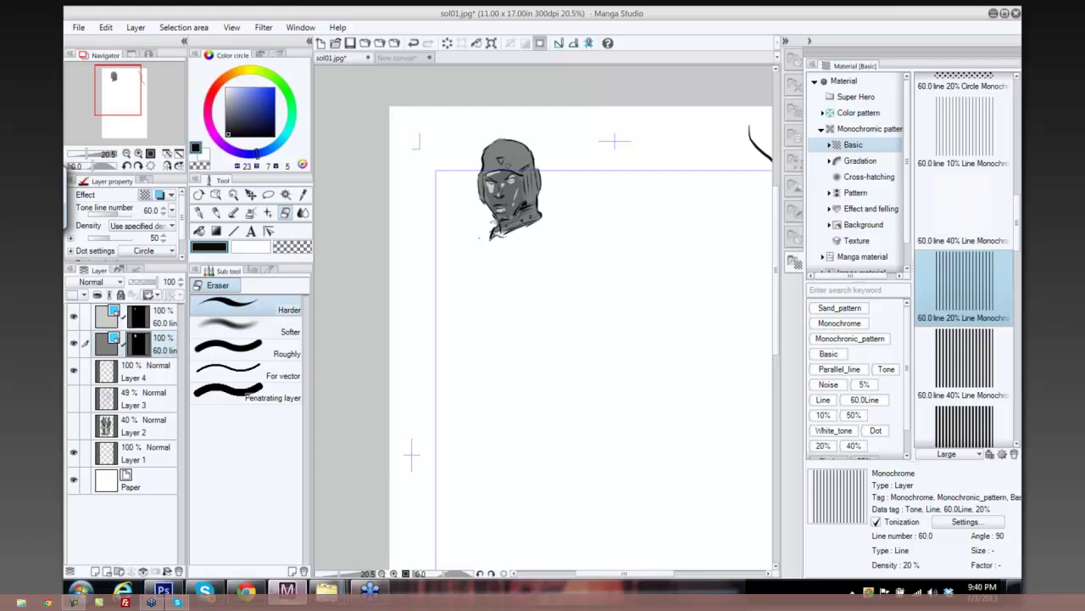
key("ctrl+z")
scroll(543, 252, "down", 2)
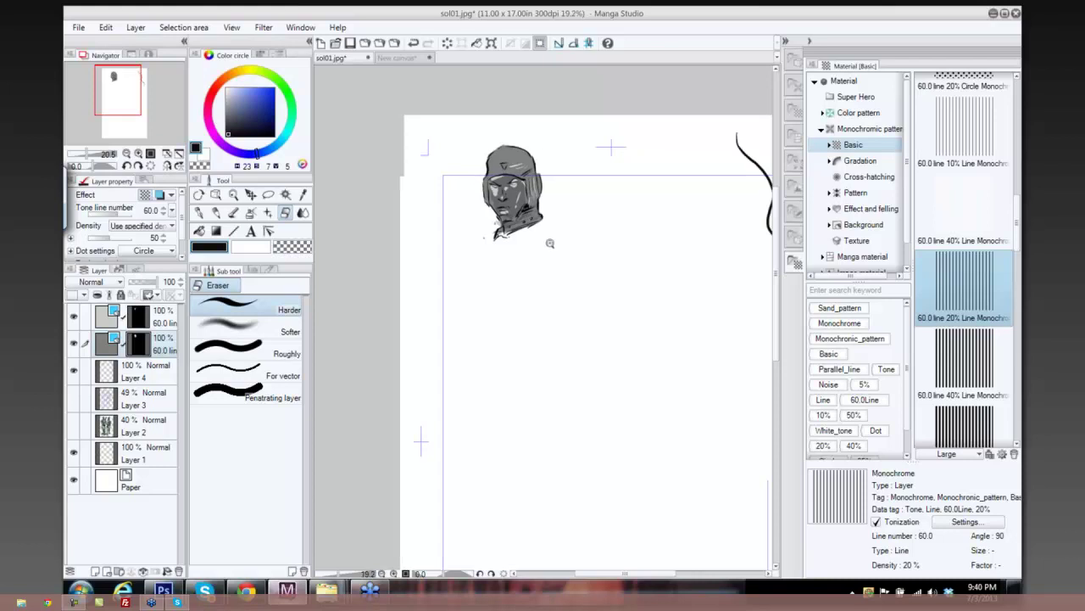
left_click(93, 399)
left_click(73, 398)
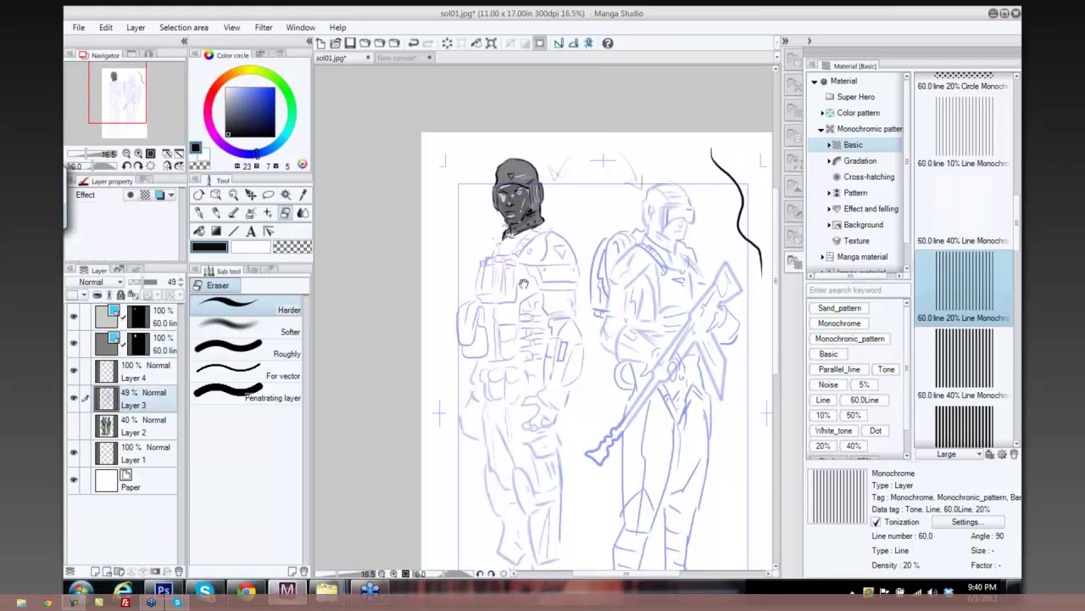
scroll(523, 284, "down", 1)
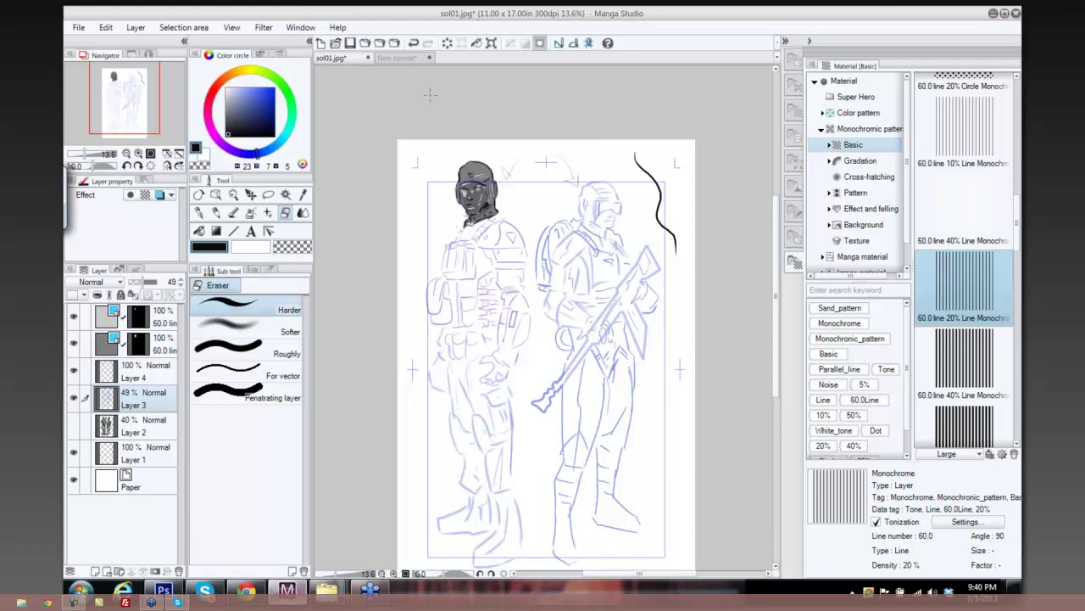
Create a blank 11 x 17 in, 300 dpi canvas and expand the 3D materials.
left_click(78, 27)
left_click(99, 46)
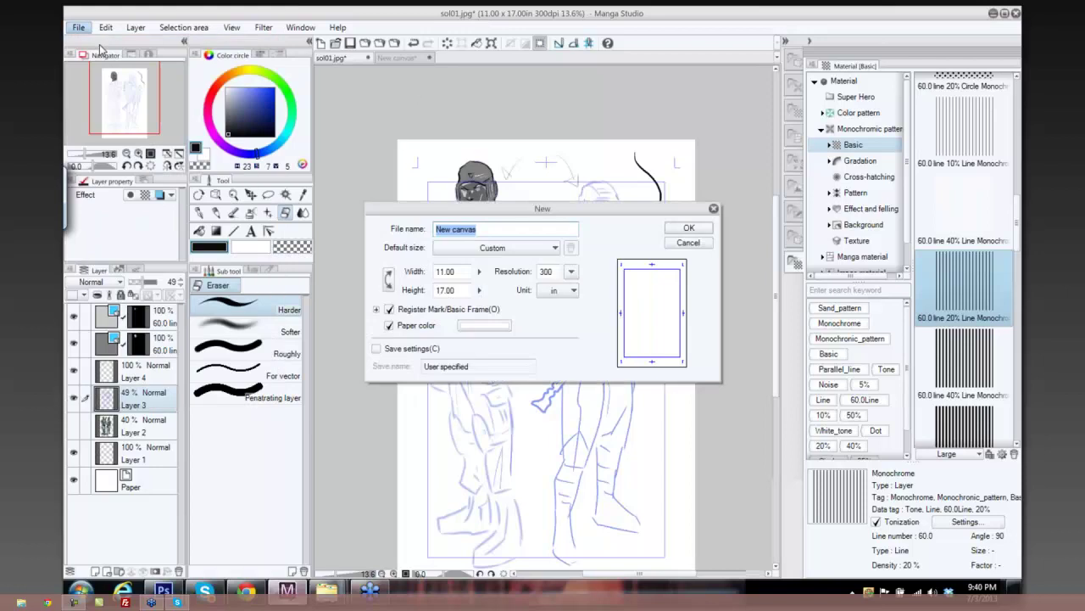
left_click(687, 230)
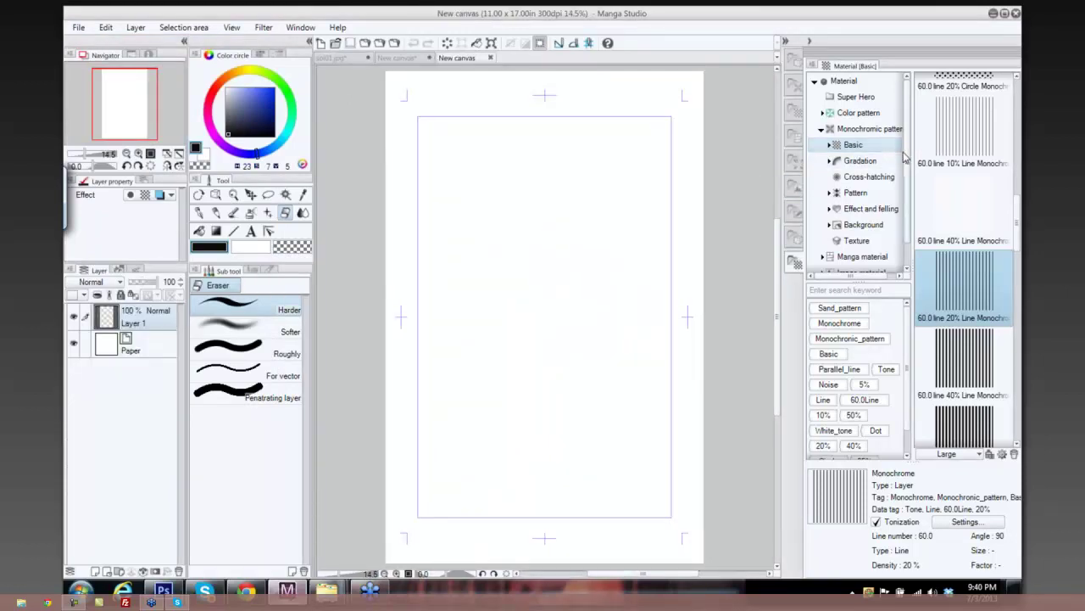
scroll(908, 174, "down", 2)
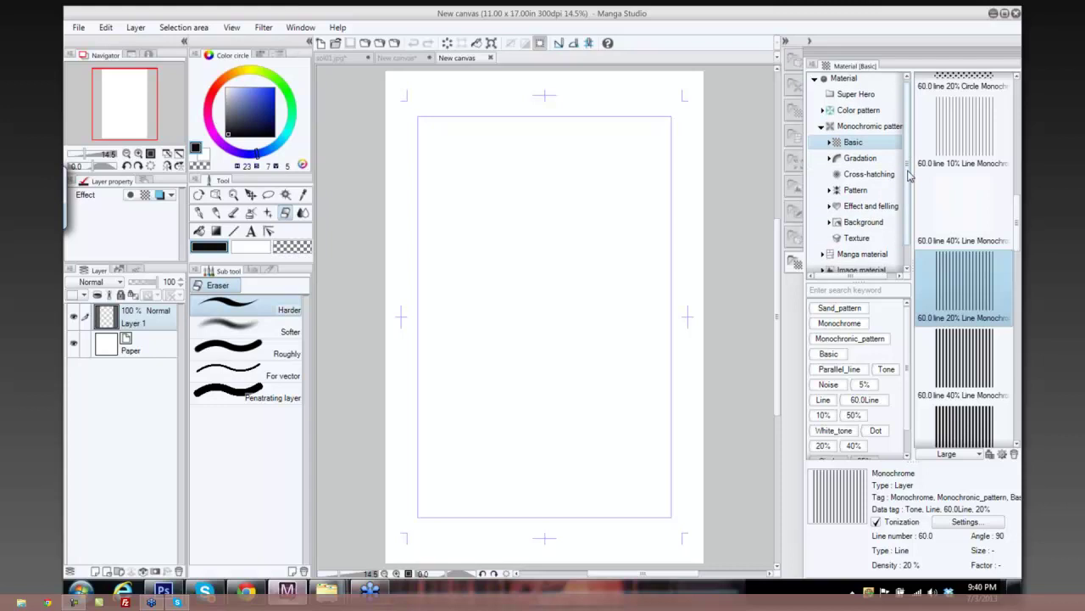
left_click(822, 264)
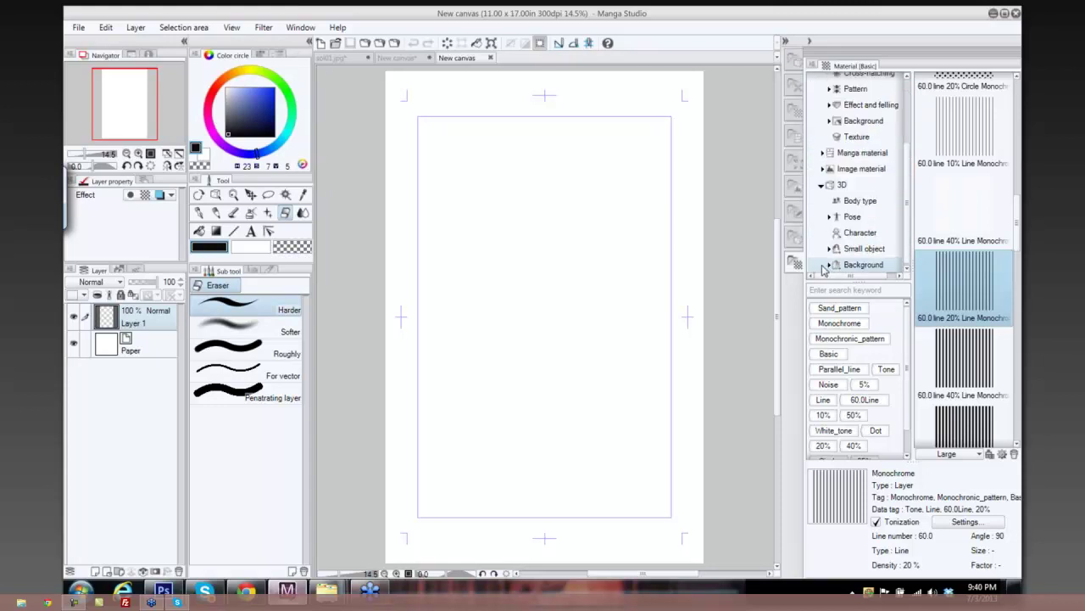
Place the female 3D drawing doll in the A_enter a door pose and orbit the camera around it.
left_click(858, 201)
left_click(958, 130)
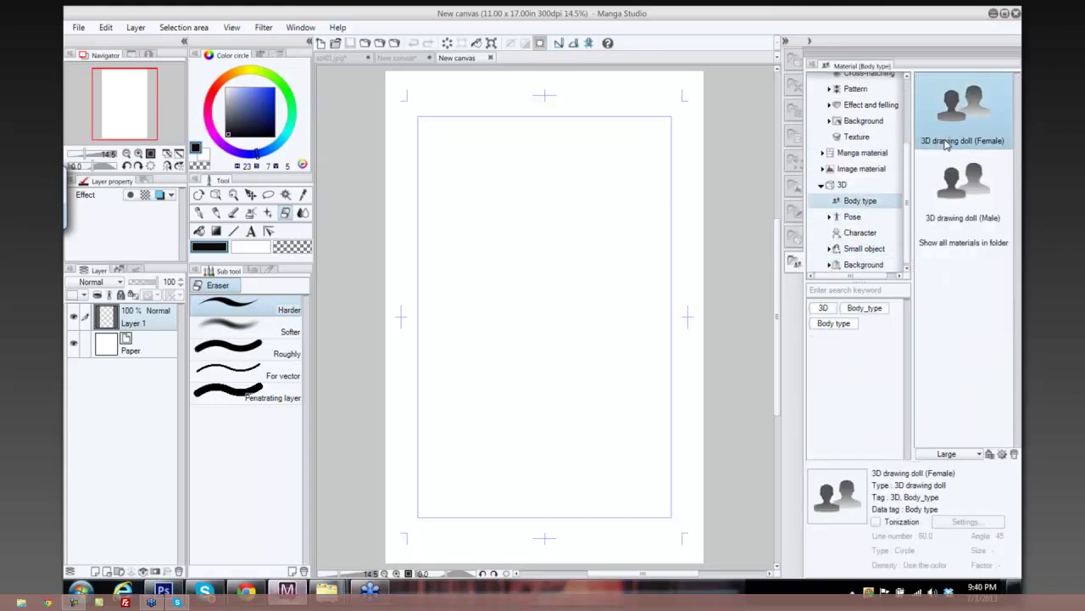
left_click(853, 217)
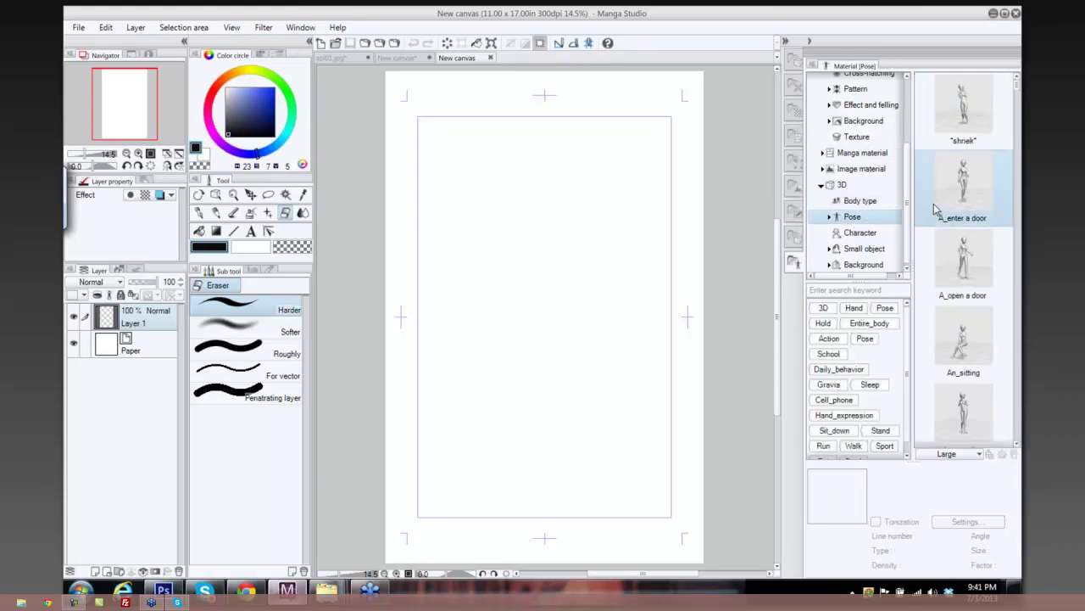
left_click_drag(935, 209, 560, 326)
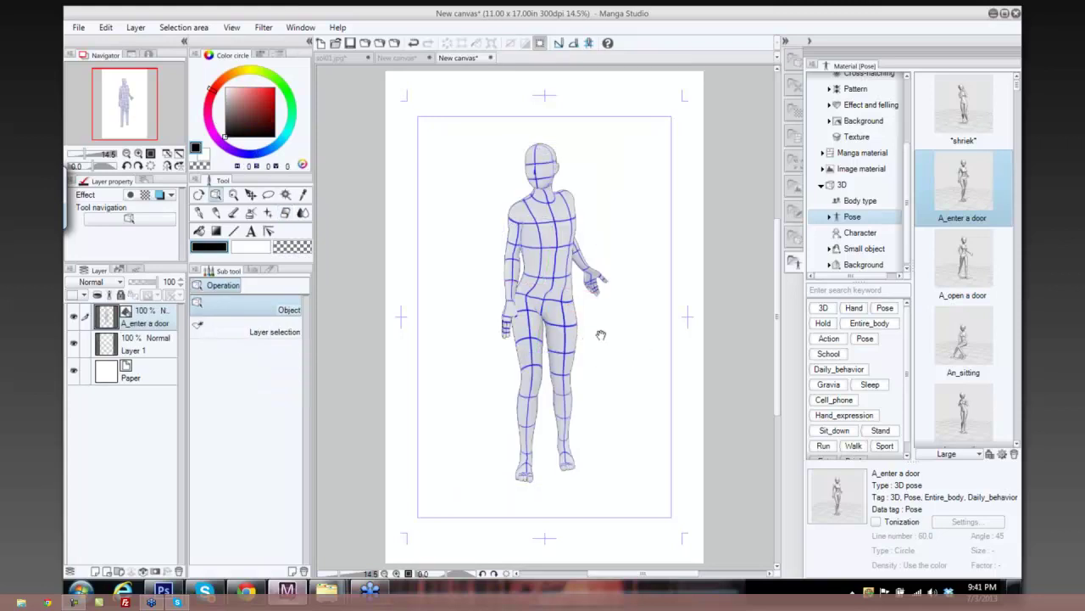
left_click_drag(591, 384, 502, 359)
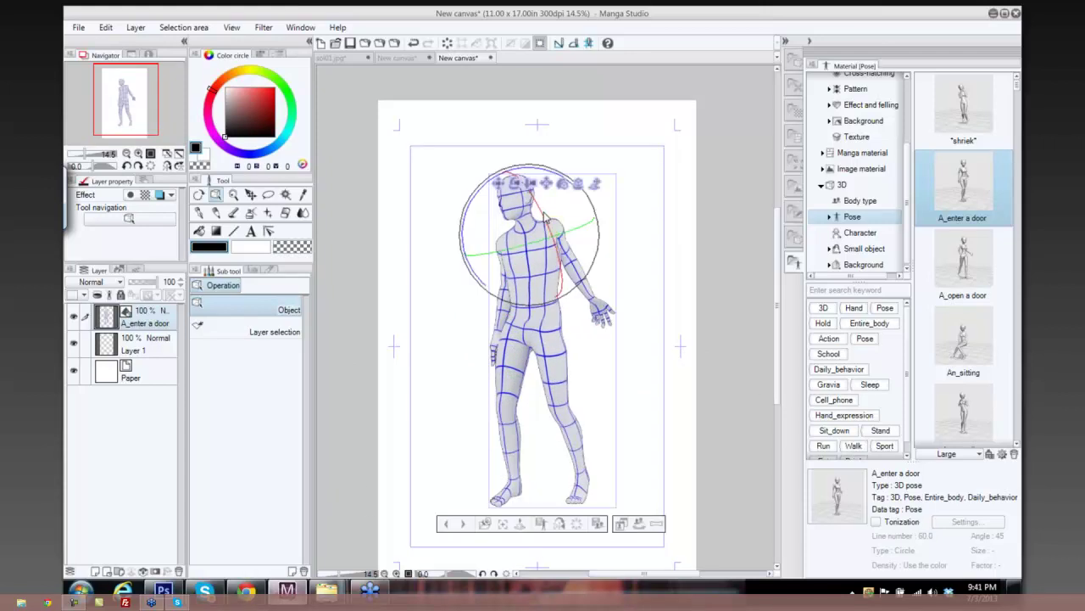
left_click_drag(578, 230, 555, 237)
Orbit around the doll and apply the An_sitting pose so it sits with knees bent.
left_click(555, 237)
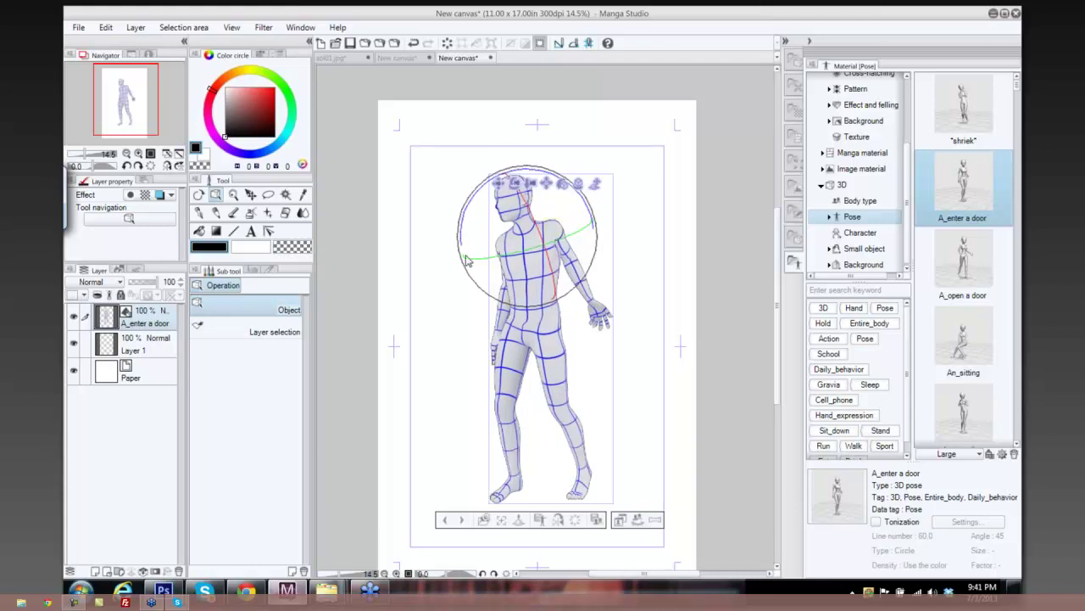
left_click_drag(467, 271, 567, 433)
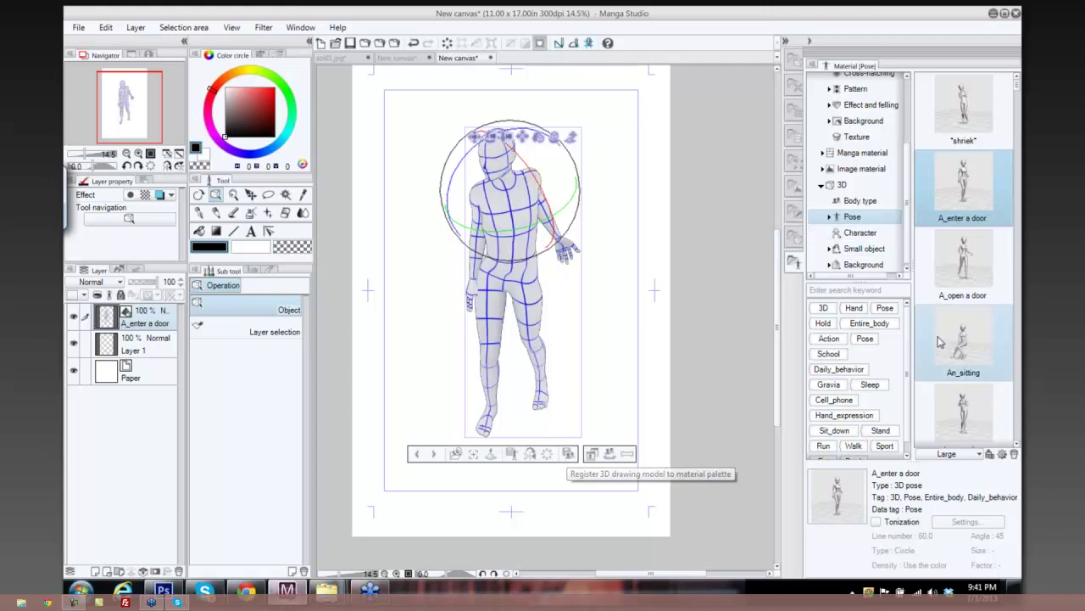
mouse_move(964, 343)
left_mouse_down()
mouse_move(912, 293)
mouse_move(645, 280)
mouse_move(615, 305)
mouse_move(579, 373)
mouse_move(564, 365)
mouse_move(563, 310)
mouse_move(574, 370)
left_mouse_up()
left_click(574, 379)
left_click(543, 329, "alt")
left_click(540, 336)
left_click(560, 345)
Add blank raster layers Layer 2, 3 and 4 above the seated doll and switch to the G-pen.
left_click(574, 376)
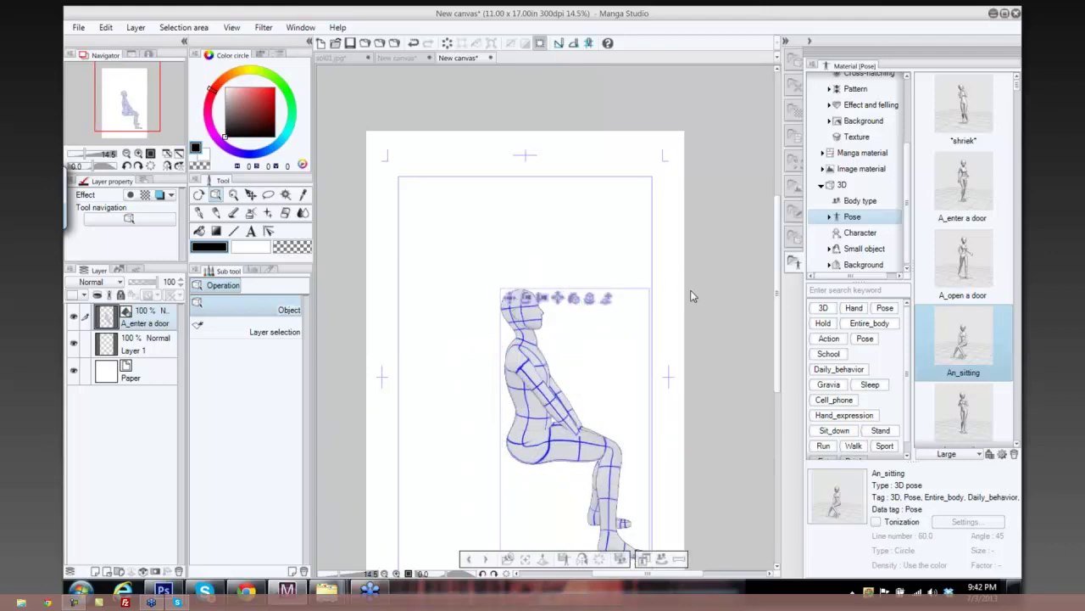
left_click(98, 572)
left_click(98, 573)
left_click(97, 573)
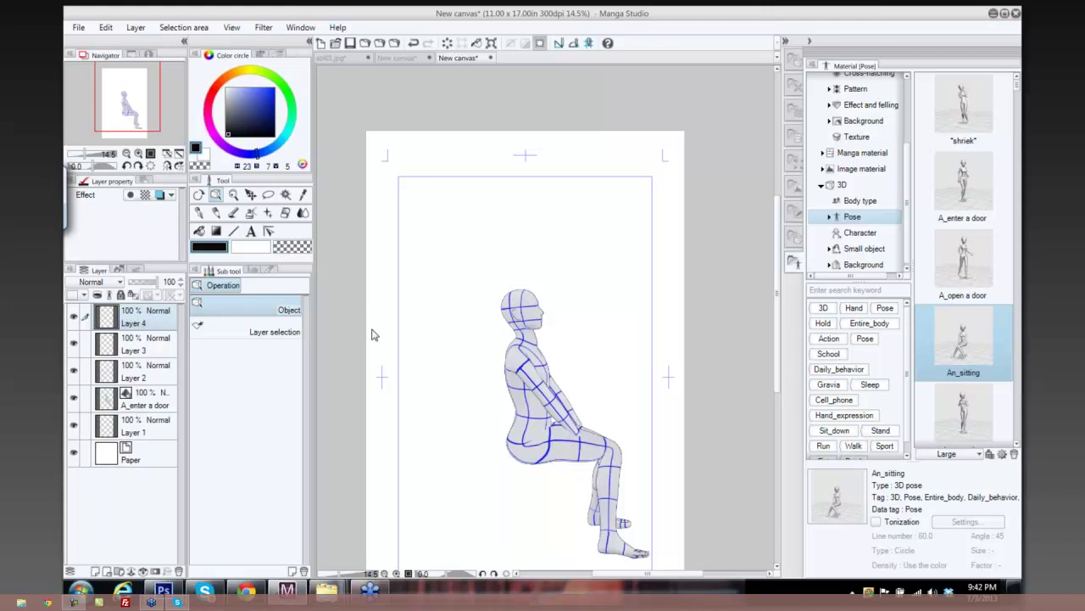
key("p")
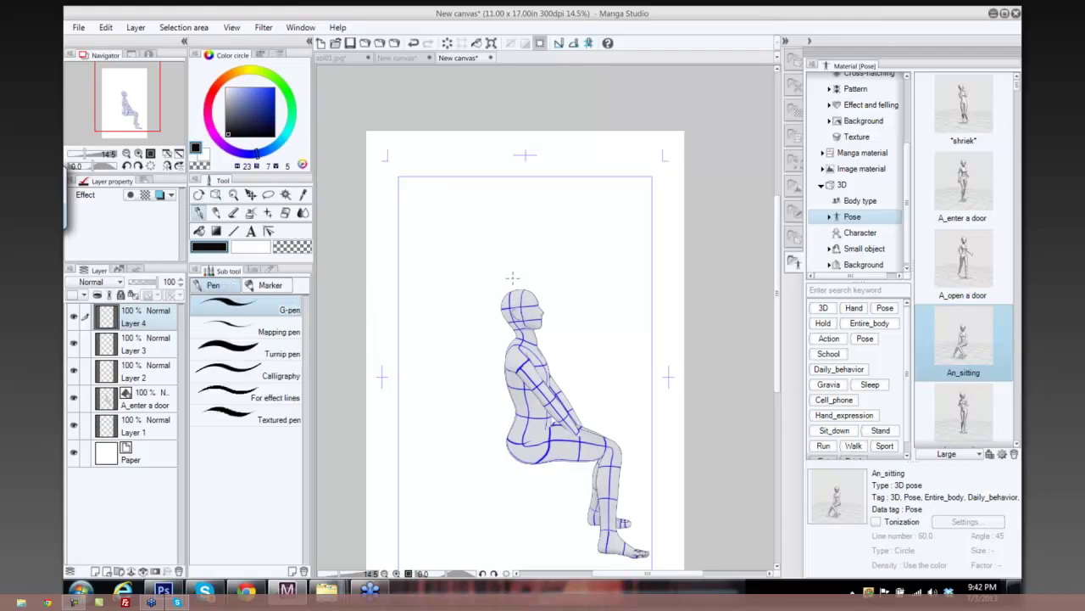
scroll(512, 277, "up", 4)
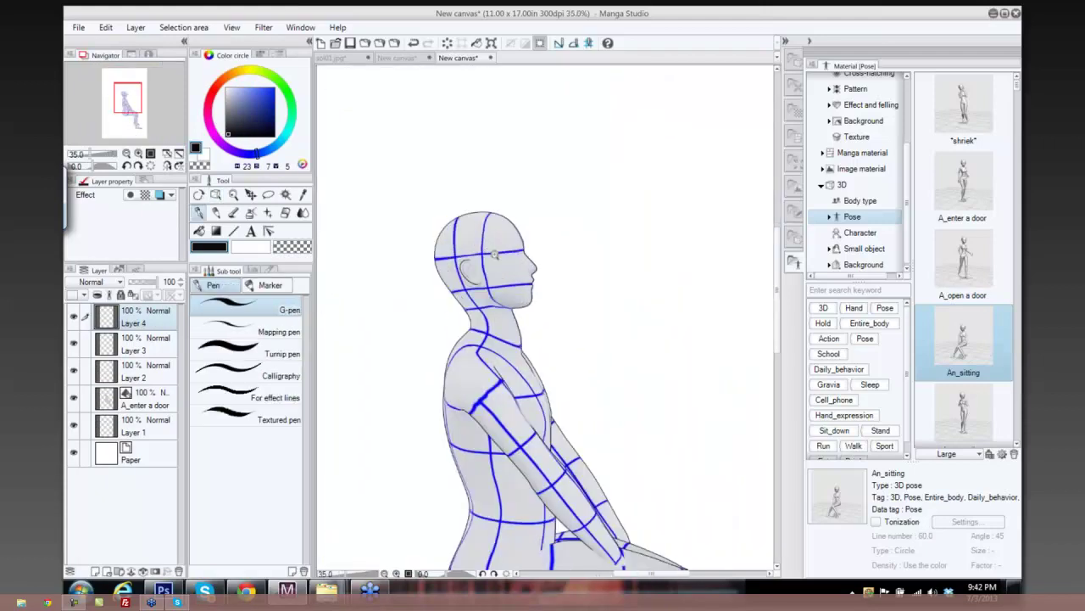
scroll(495, 253, "up", 2)
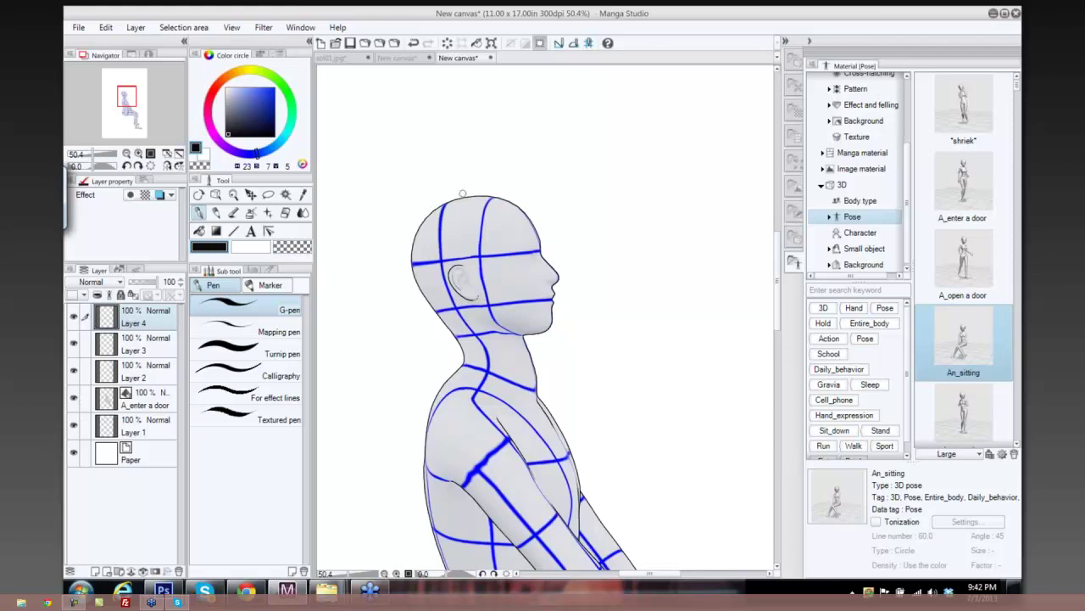
Ink spiky hair on top of the head with strands falling over the forehead and face.
mouse_move(462, 195)
left_mouse_down()
mouse_move(486, 183)
mouse_move(502, 195)
mouse_move(516, 180)
mouse_move(519, 196)
mouse_move(540, 184)
mouse_move(558, 208)
mouse_move(577, 268)
mouse_move(570, 246)
mouse_move(571, 342)
left_mouse_up()
left_click_drag(549, 237, 561, 308)
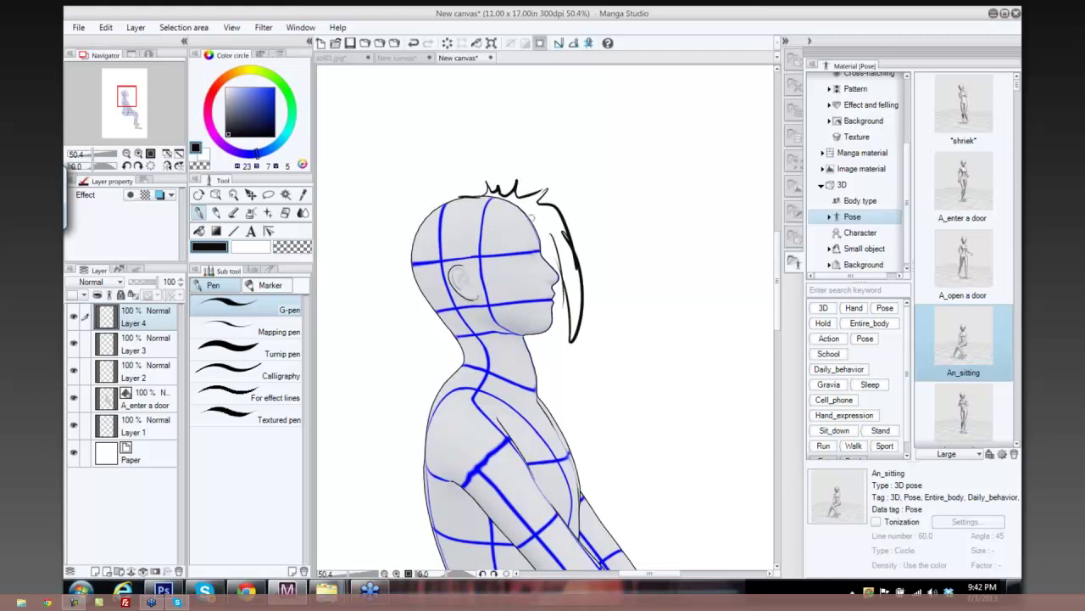
mouse_move(517, 203)
left_mouse_down()
mouse_move(494, 227)
mouse_move(490, 276)
left_mouse_up()
left_click_drag(513, 207, 520, 343)
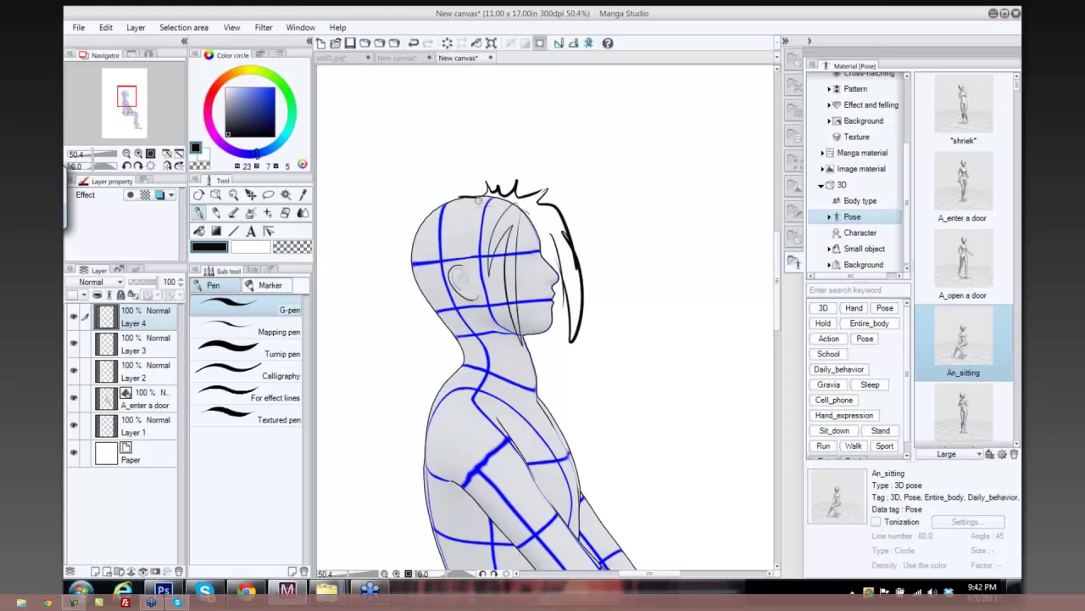
left_click_drag(480, 203, 435, 239)
mouse_move(483, 224)
left_mouse_down()
mouse_move(454, 230)
mouse_move(456, 269)
mouse_move(438, 259)
mouse_move(471, 290)
left_mouse_up()
Draw the eye, jaw, neck and back-of-head hair, then hide the A_enter a door 3D layer.
mouse_move(517, 256)
left_mouse_down()
mouse_move(531, 225)
mouse_move(556, 282)
left_mouse_up()
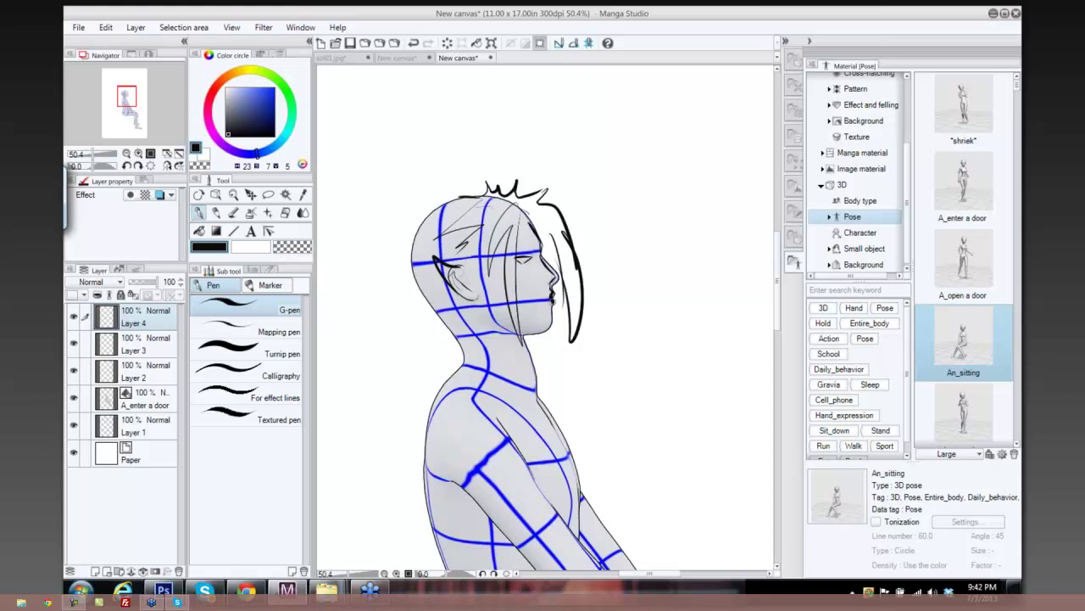
mouse_move(500, 316)
left_mouse_down()
mouse_move(551, 340)
mouse_move(553, 310)
left_mouse_up()
mouse_move(464, 194)
left_mouse_down()
mouse_move(421, 202)
mouse_move(402, 234)
mouse_move(405, 261)
mouse_move(417, 280)
mouse_move(446, 285)
mouse_move(420, 290)
mouse_move(448, 330)
mouse_move(468, 336)
mouse_move(477, 322)
mouse_move(514, 373)
left_mouse_up()
left_click_drag(521, 336, 534, 386)
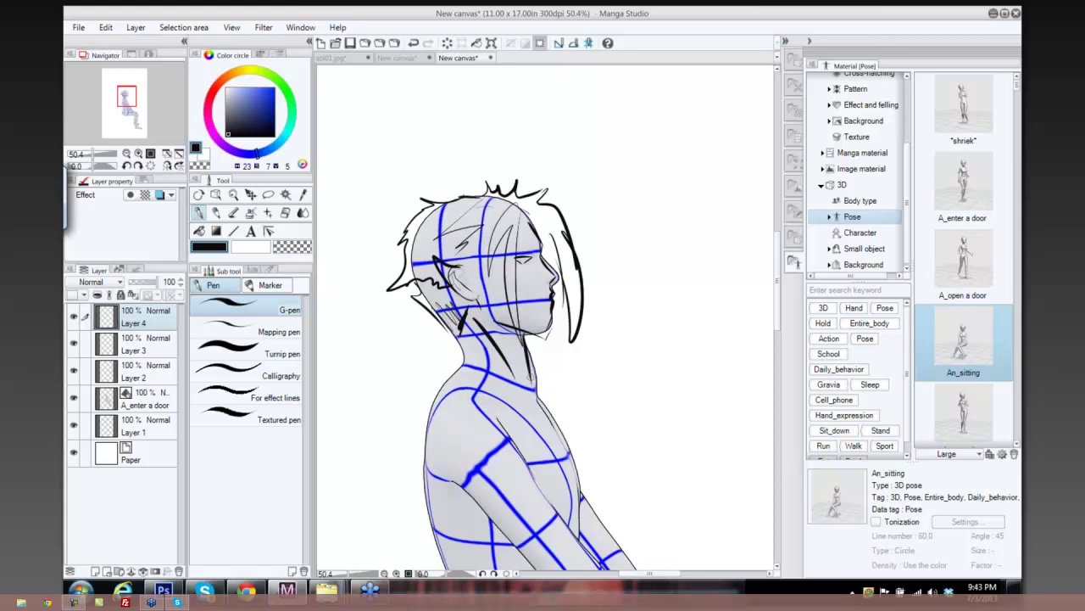
left_click_drag(499, 243, 545, 263)
left_click_drag(543, 220, 571, 297)
left_click(74, 399)
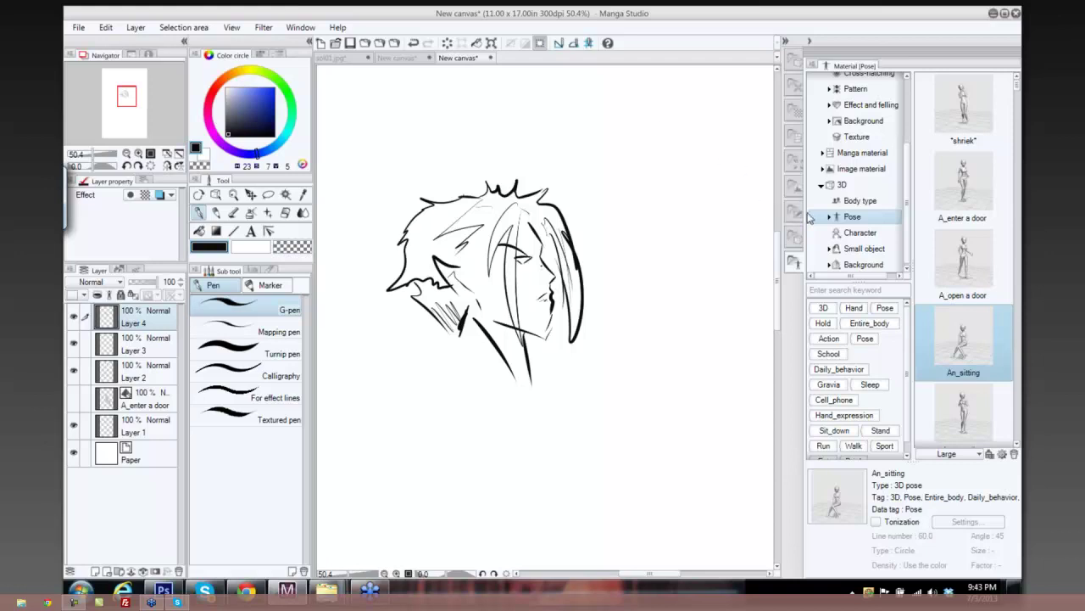
Place the School girl A 01 3D character on the canvas in a T-pose.
left_click(860, 232)
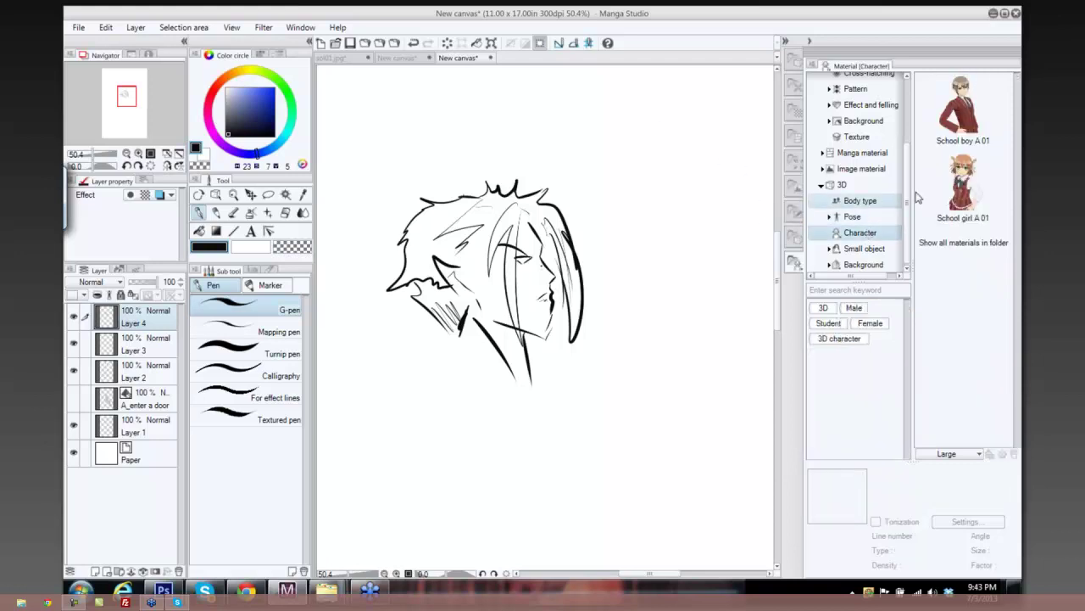
left_click_drag(963, 182, 624, 256)
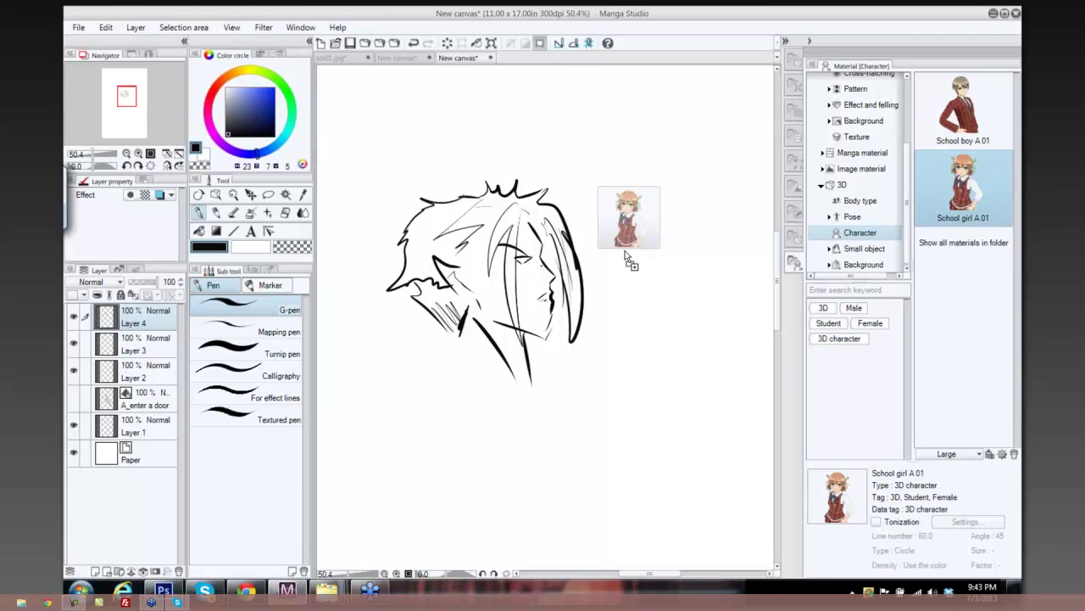
left_click_drag(624, 256, 627, 259)
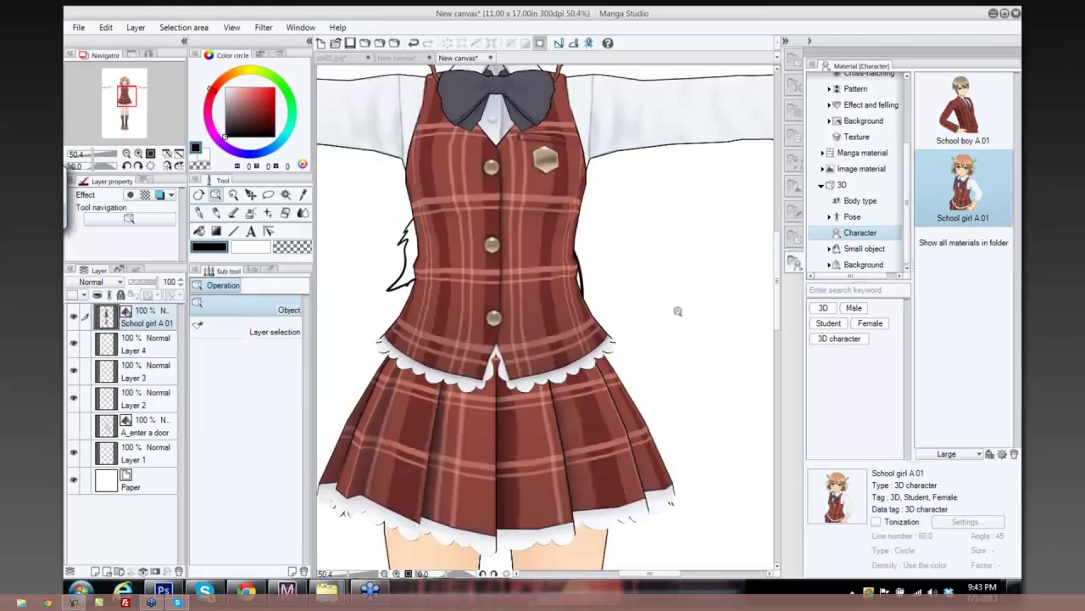
scroll(657, 320, "down", 4)
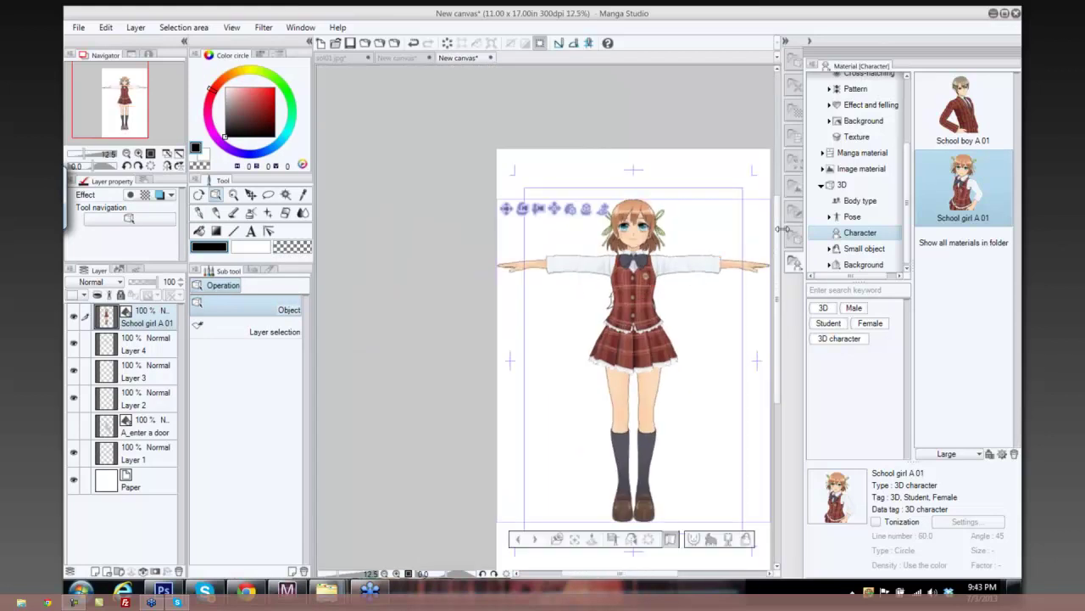
left_click(852, 169)
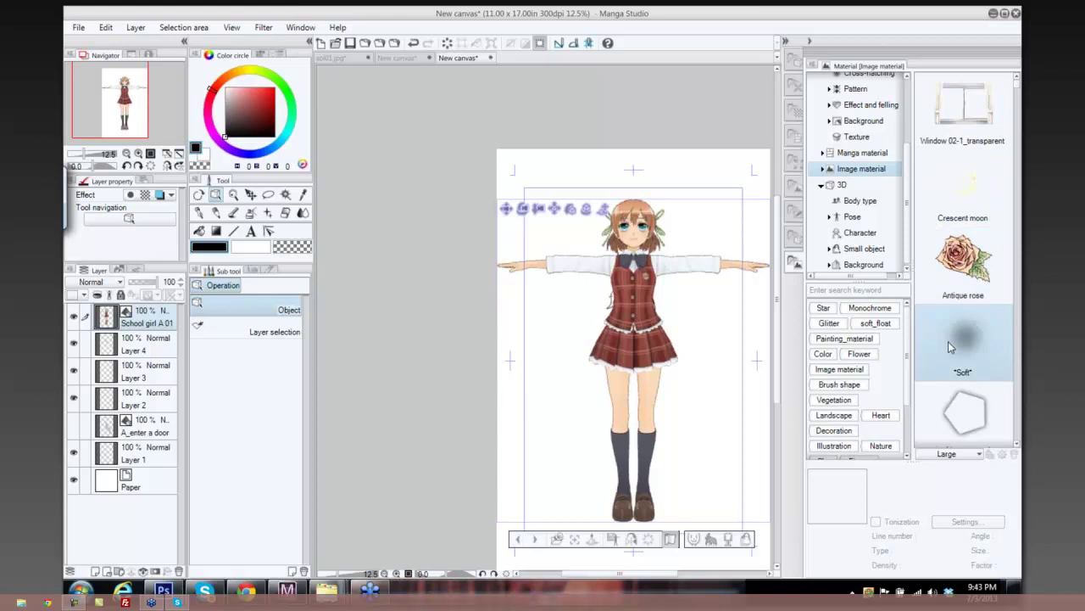
Place the Near tree background behind the schoolgirl, then return to the sol01.jpg document.
left_click(840, 249)
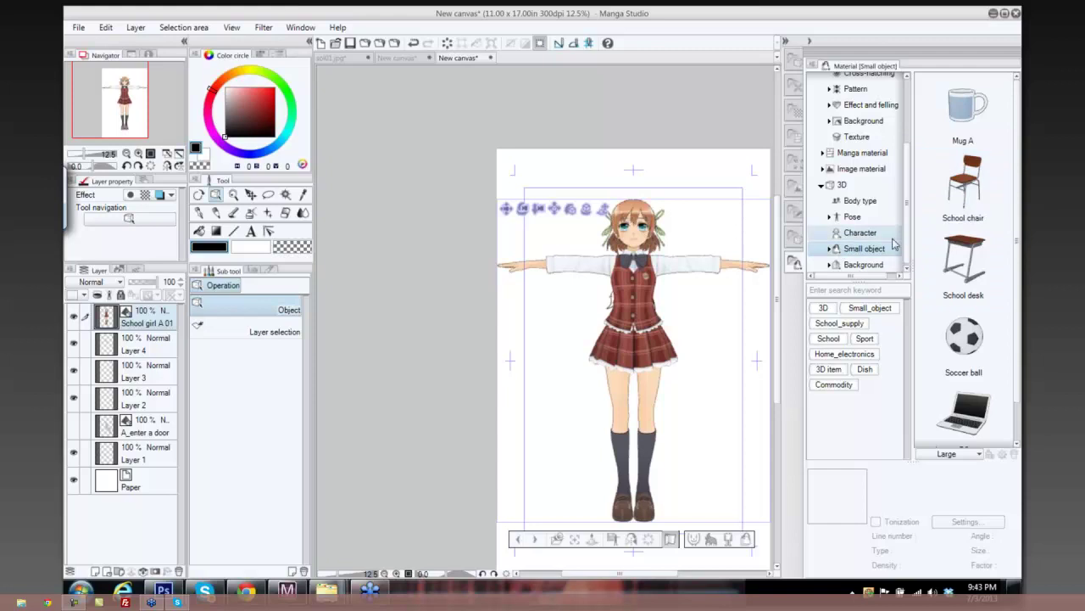
left_click(829, 265)
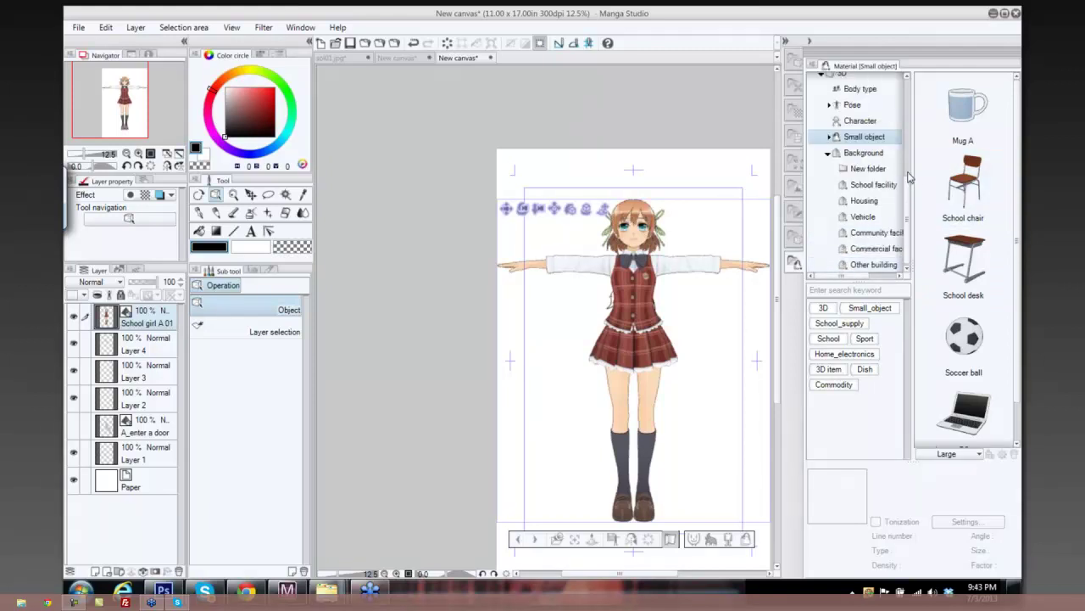
scroll(906, 200, "up", 5)
scroll(906, 200, "up", 1)
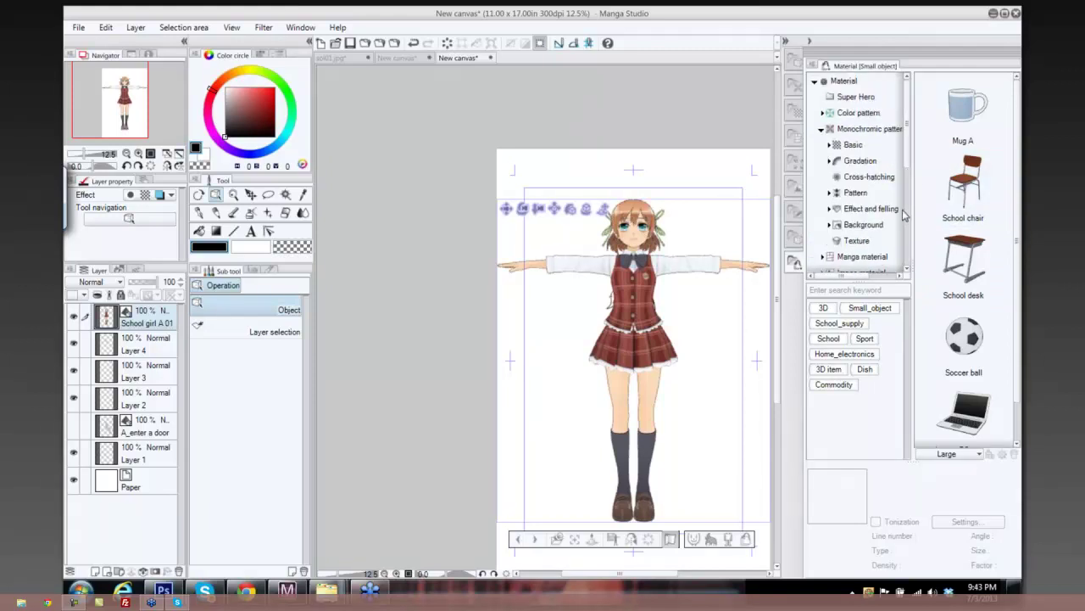
left_click(833, 227)
left_click_drag(966, 203, 688, 277)
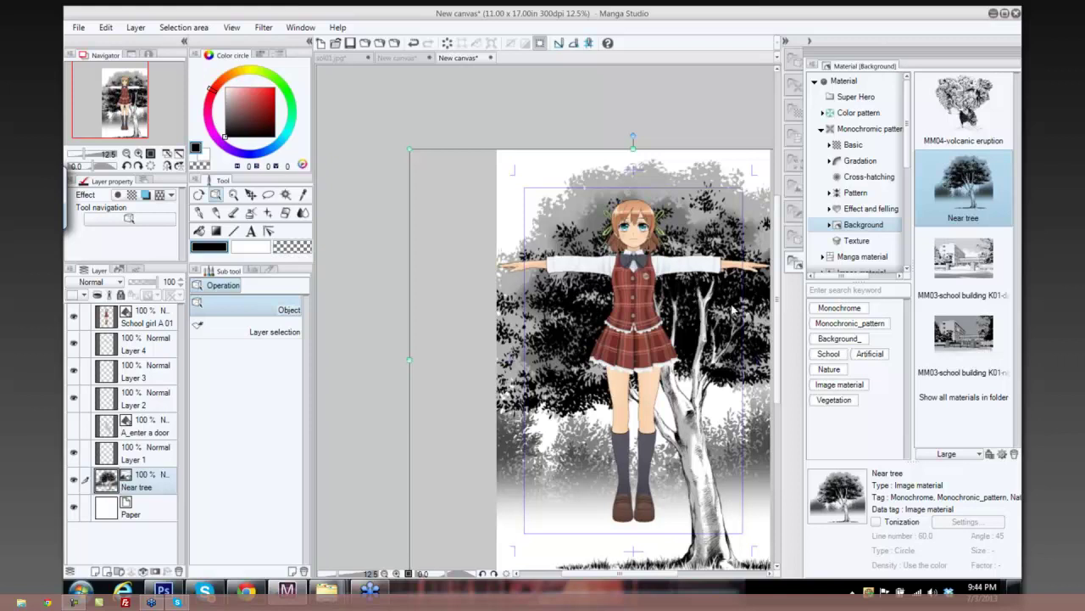
left_click(335, 59)
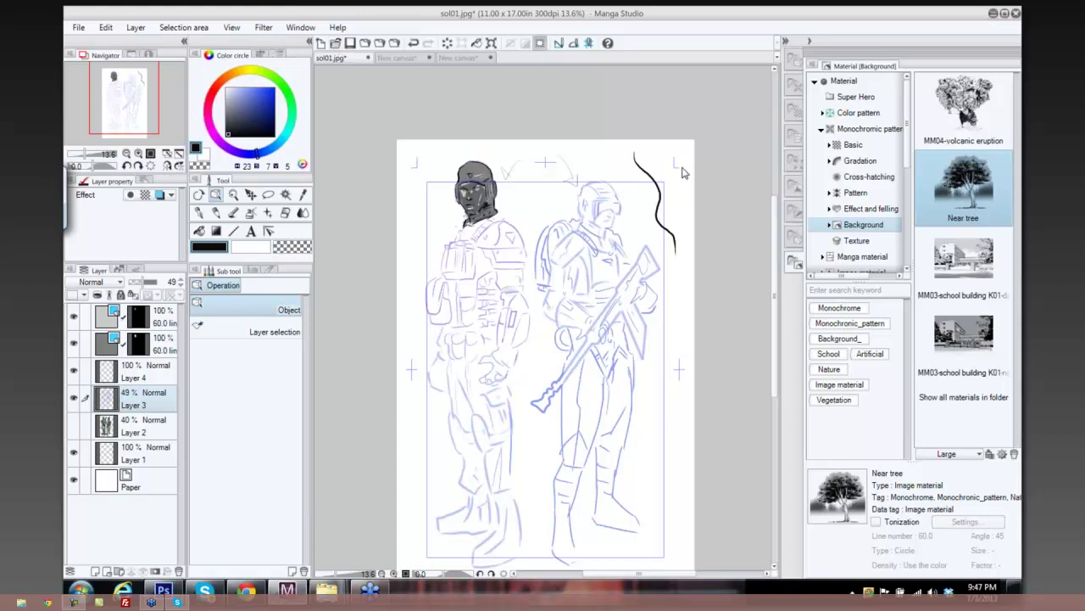
Ink the right soldier's goggles, helmet outline, cheek and jaw lines with the G-pen.
scroll(660, 189, "up", 3)
scroll(667, 214, "up", 3)
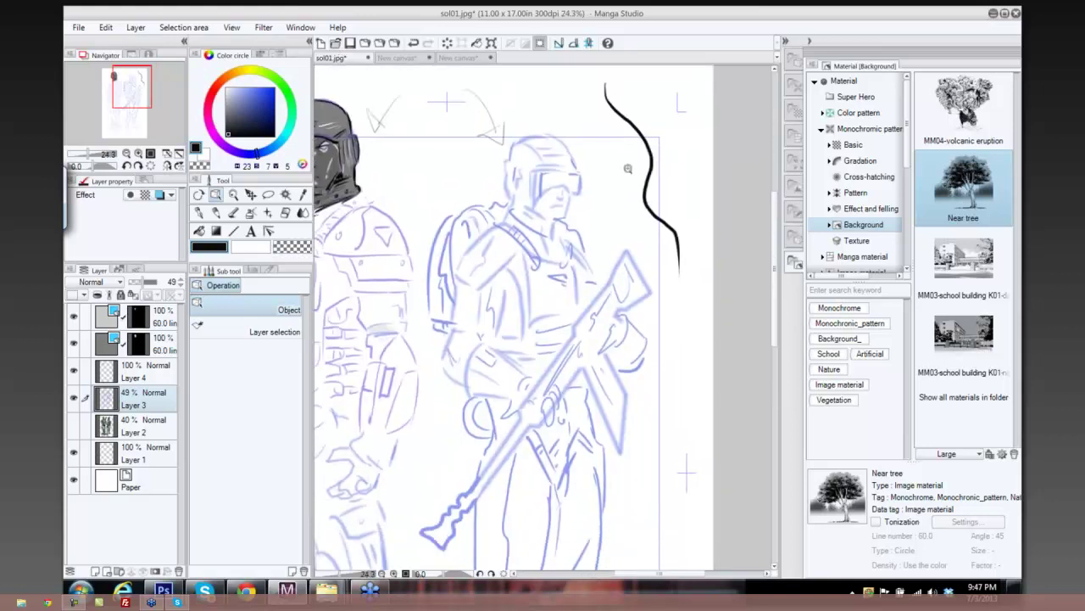
key("p")
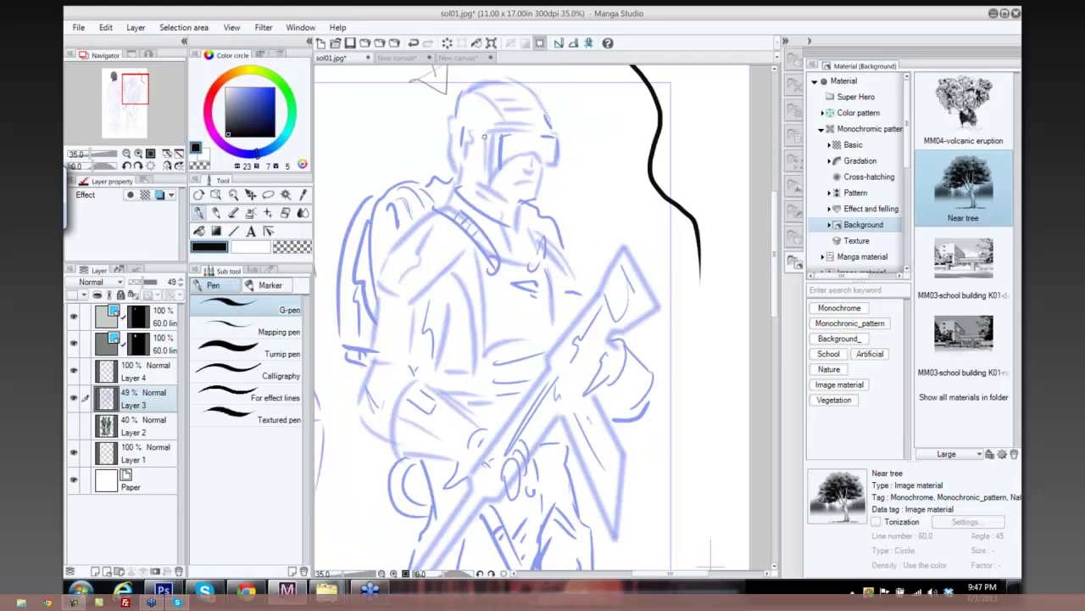
mouse_move(480, 139)
left_mouse_down()
mouse_move(456, 126)
mouse_move(479, 137)
mouse_move(457, 125)
mouse_move(554, 138)
mouse_move(555, 167)
mouse_move(524, 152)
mouse_move(497, 157)
mouse_move(484, 143)
mouse_move(494, 136)
mouse_move(492, 161)
mouse_move(517, 197)
mouse_move(541, 184)
left_mouse_up()
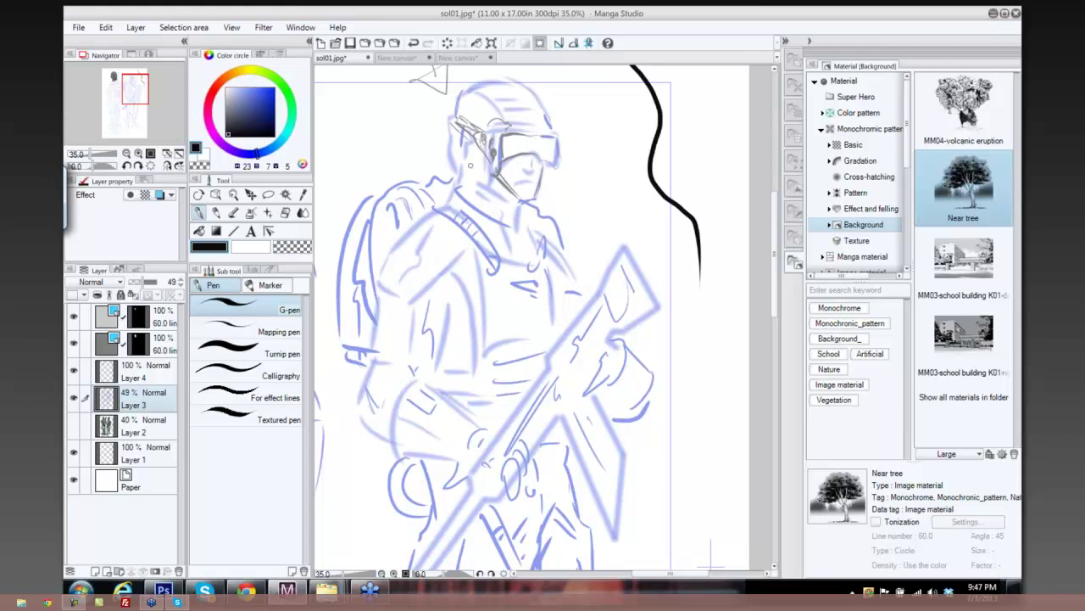
mouse_move(495, 132)
left_mouse_down()
mouse_move(548, 135)
mouse_move(547, 155)
left_mouse_up()
mouse_move(460, 105)
left_mouse_down()
mouse_move(462, 93)
mouse_move(507, 83)
mouse_move(533, 101)
left_mouse_up()
mouse_move(457, 123)
left_mouse_down()
mouse_move(457, 179)
mouse_move(490, 176)
mouse_move(484, 164)
mouse_move(485, 182)
mouse_move(520, 202)
mouse_move(519, 228)
left_mouse_up()
left_click_drag(455, 184, 495, 218)
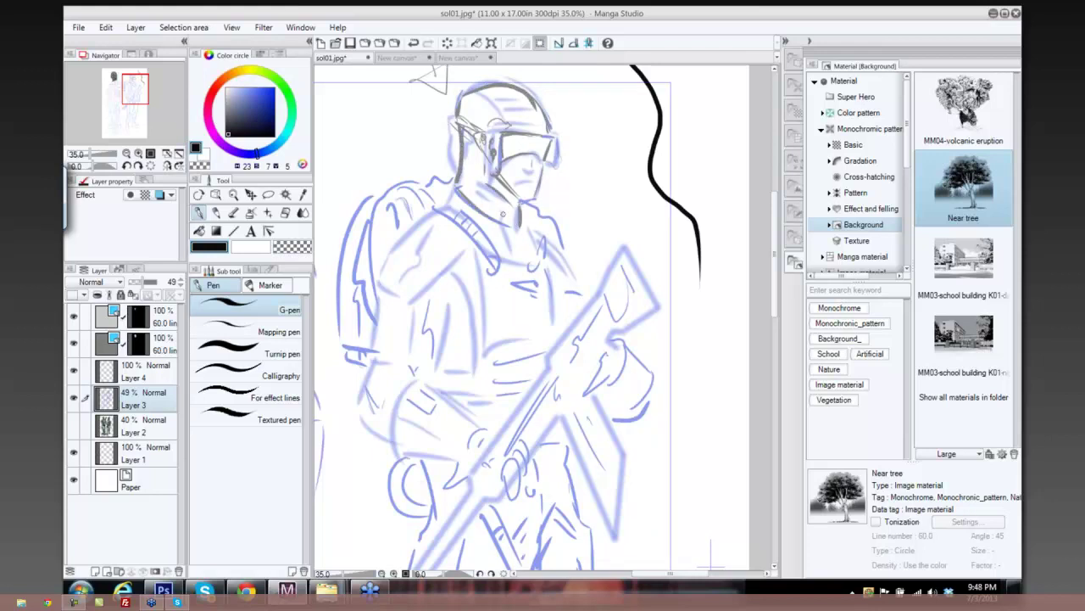
left_click_drag(475, 156, 497, 223)
Toggle Layer 3's blue sketch and Layer 4's black curve on and off to check the inks.
left_click(75, 398)
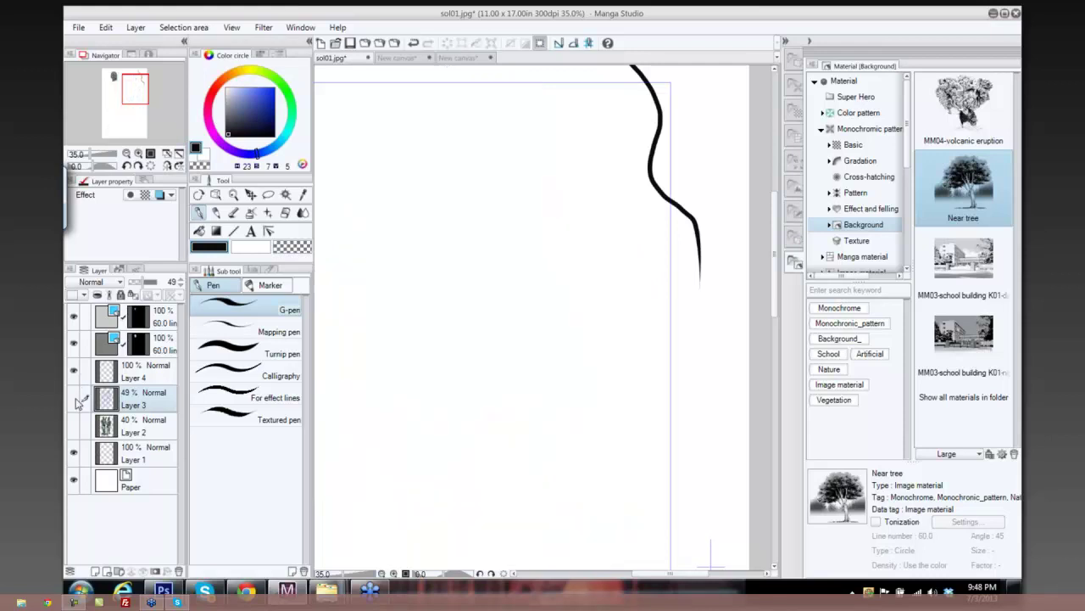
left_click(75, 397)
left_click(74, 373)
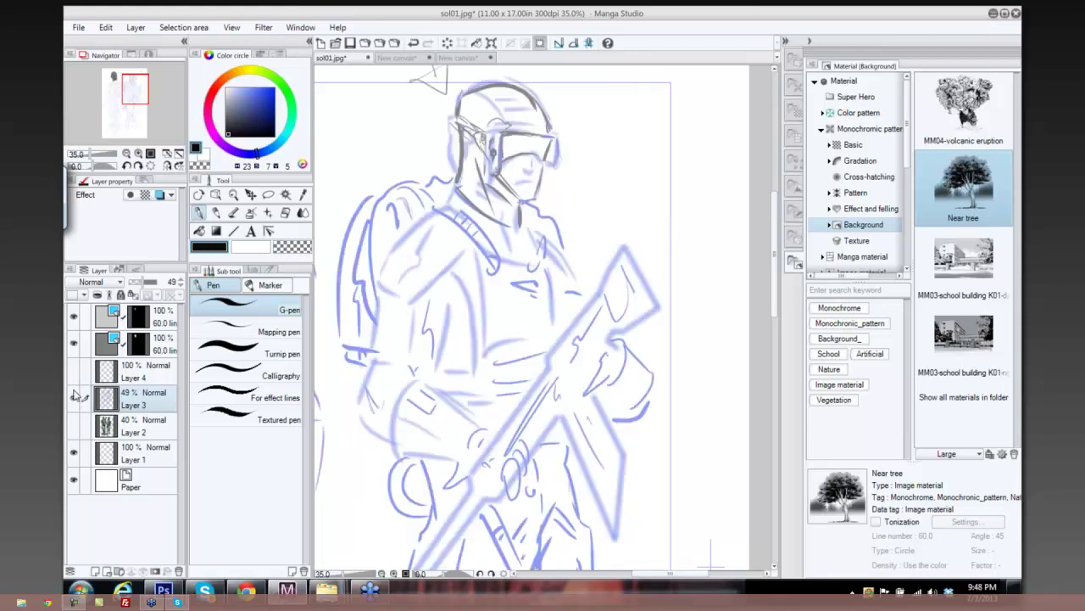
left_click(74, 398)
left_click(75, 397)
Pick green on the colour wheel and draw a green highlight across the goggle visor.
left_click_drag(591, 254, 580, 231)
scroll(580, 231, "down", 4)
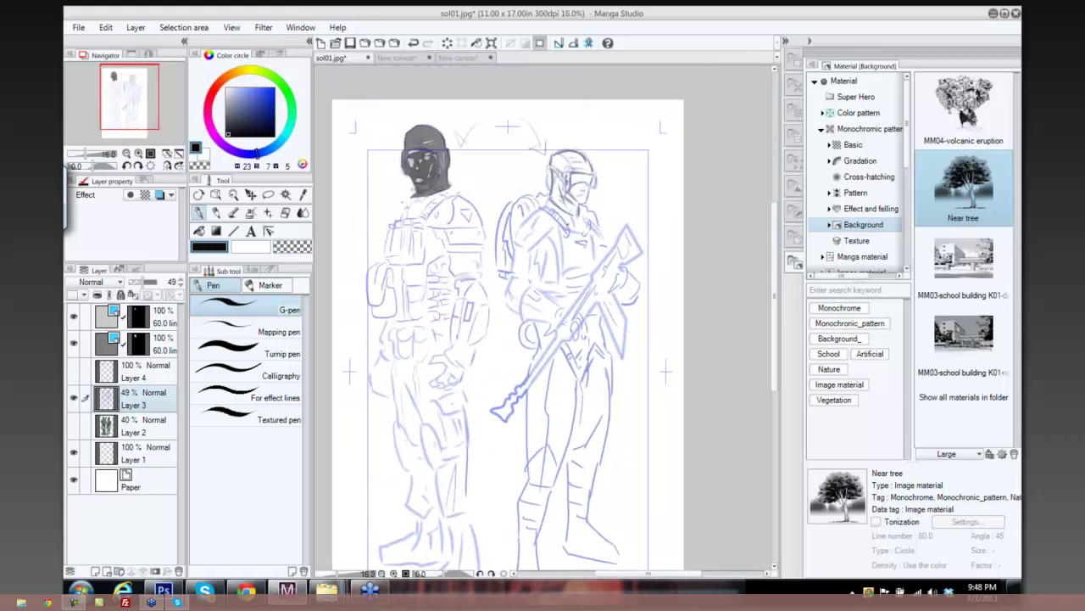
key("e")
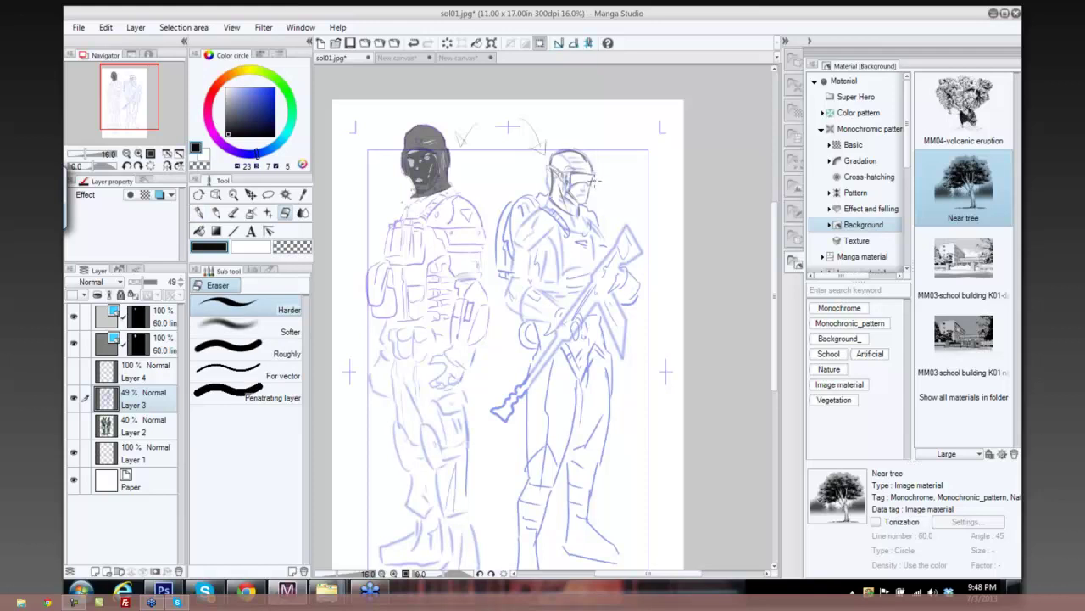
left_click(289, 93)
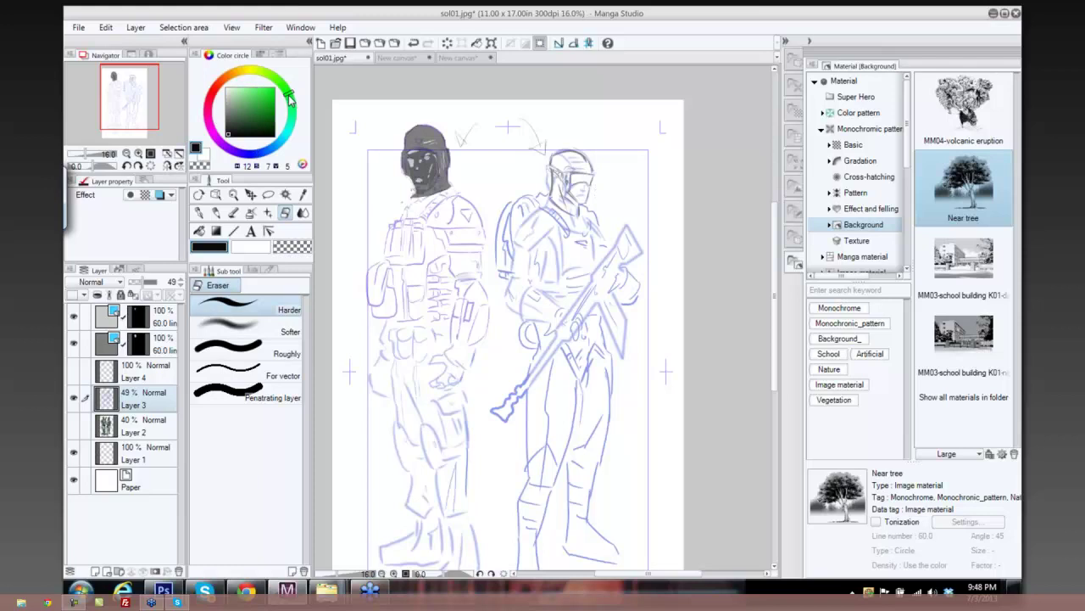
left_click(249, 95)
scroll(600, 202, "up", 5)
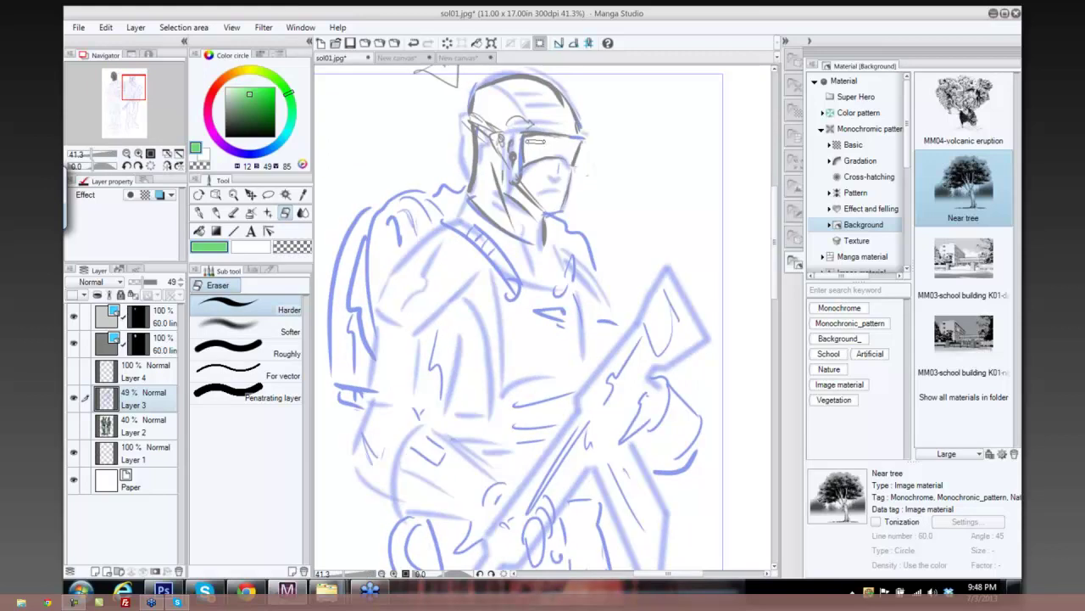
left_click_drag(543, 141, 580, 146)
key("p")
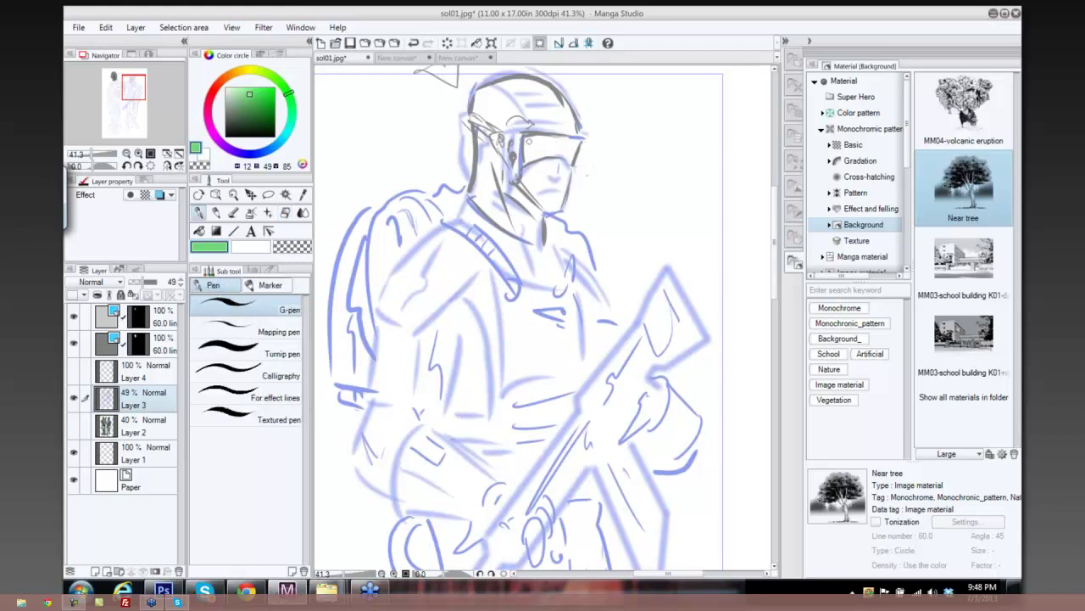
mouse_move(526, 141)
left_mouse_down()
mouse_move(576, 146)
mouse_move(573, 157)
mouse_move(528, 160)
mouse_move(572, 163)
left_mouse_up()
scroll(607, 197, "down", 3)
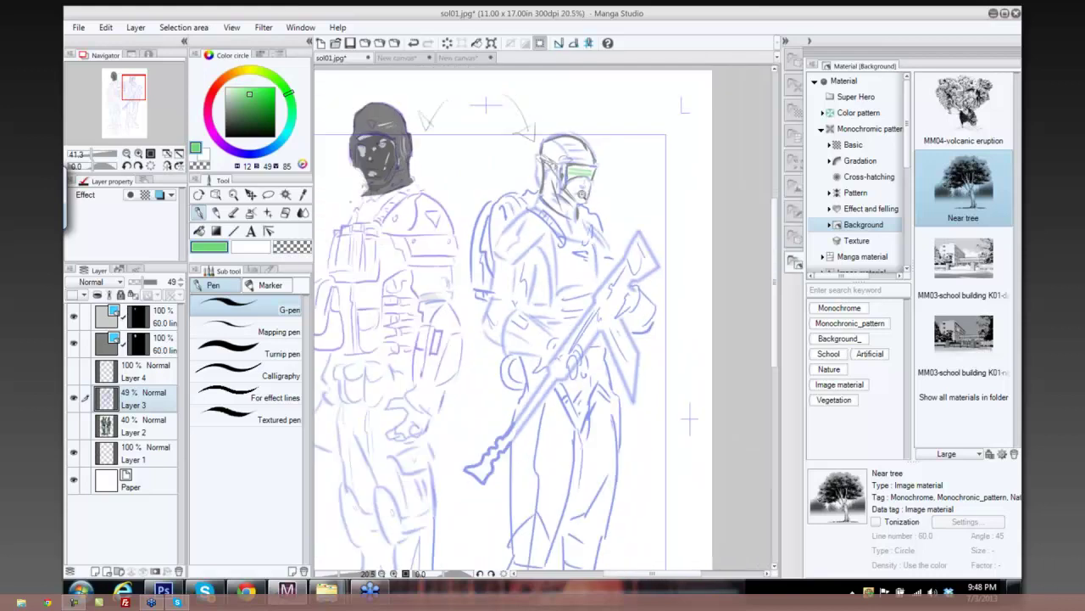
scroll(612, 191, "down", 3)
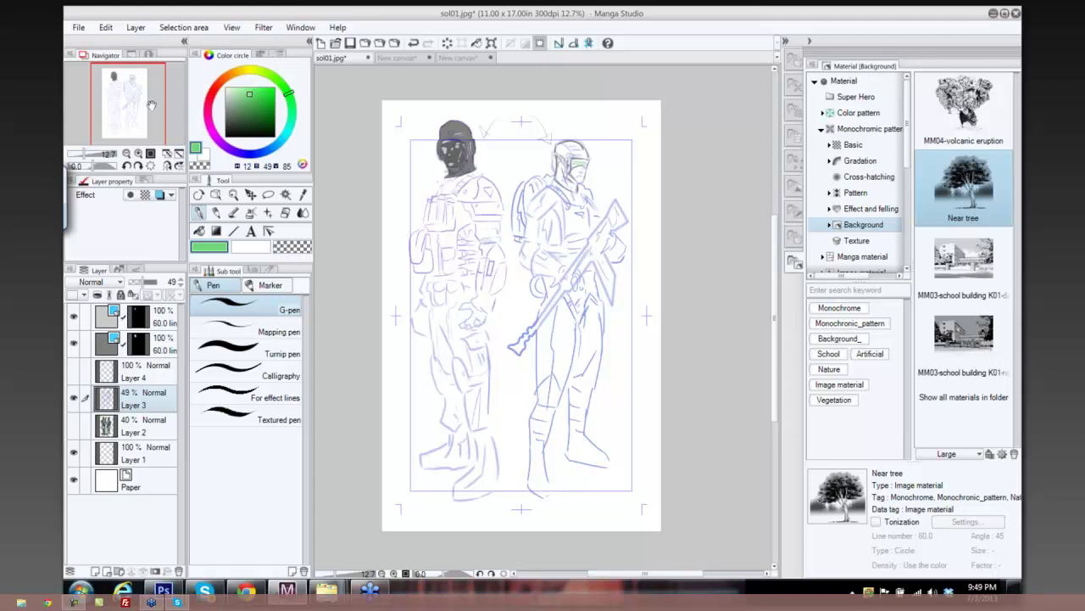
Lasso the right soldier and cut it from the page.
left_click(268, 195)
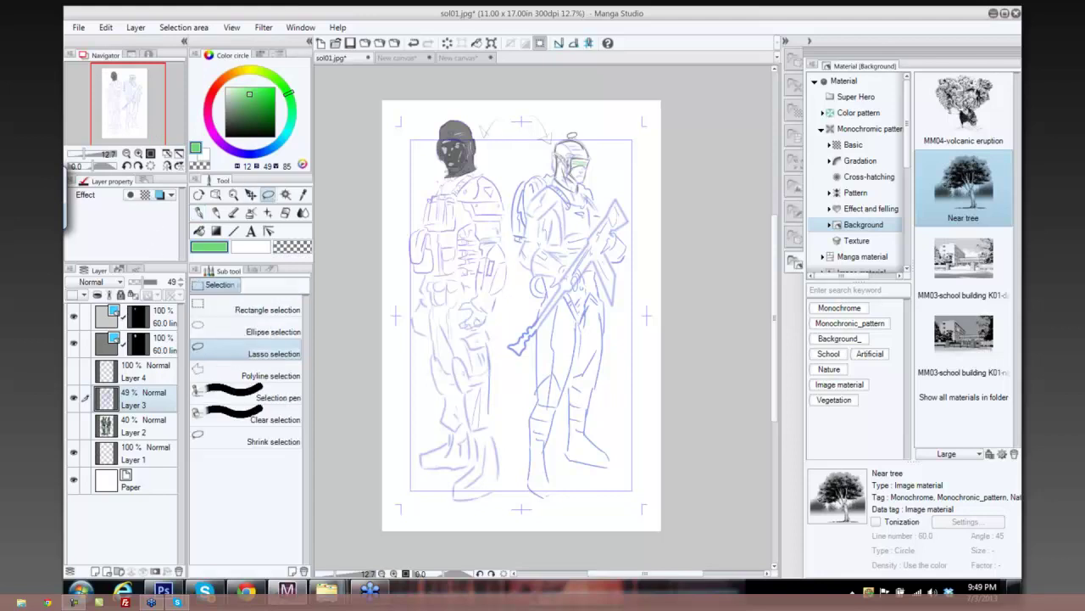
mouse_move(568, 130)
left_mouse_down()
mouse_move(525, 163)
mouse_move(513, 213)
mouse_move(524, 279)
mouse_move(627, 294)
mouse_move(637, 258)
mouse_move(623, 179)
mouse_move(563, 129)
left_mouse_up()
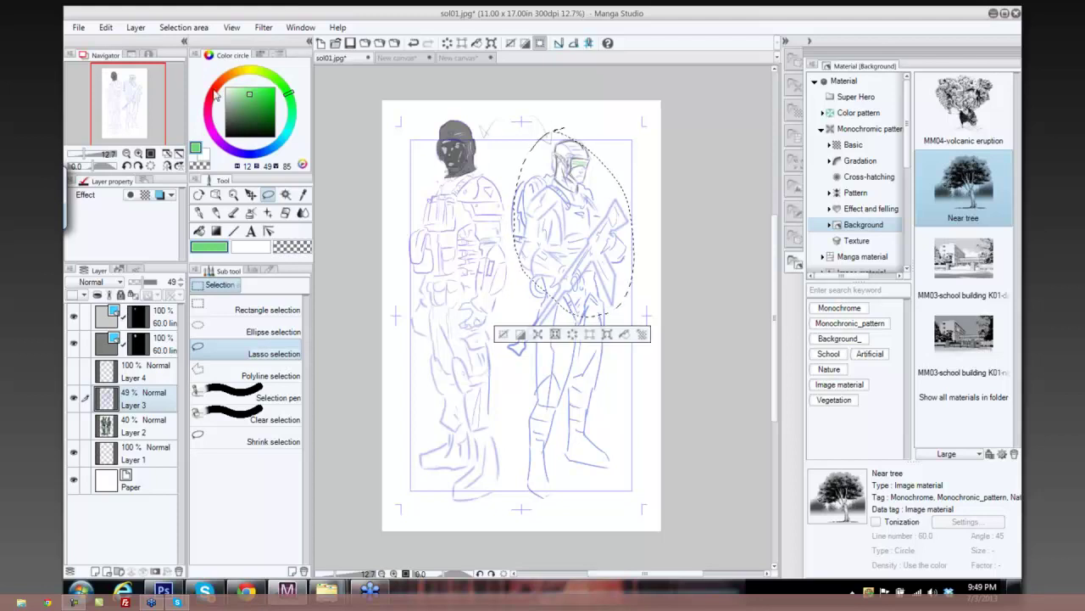
left_click(107, 29)
left_click(126, 81)
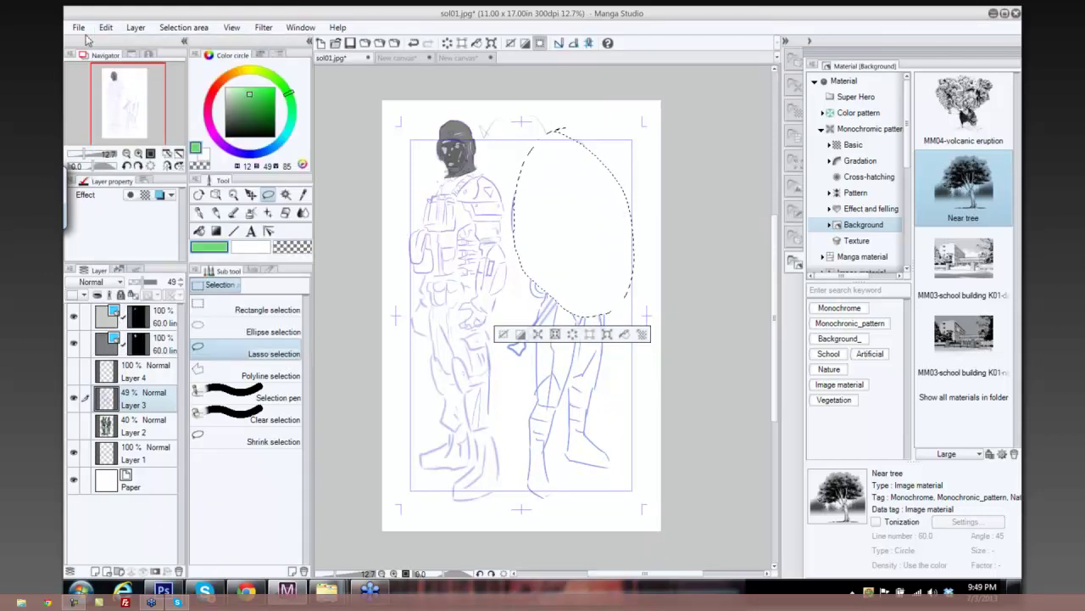
Paste the soldier into a new blank canvas, shift it left, and set the colour to blue.
left_click(78, 27)
left_click(99, 44)
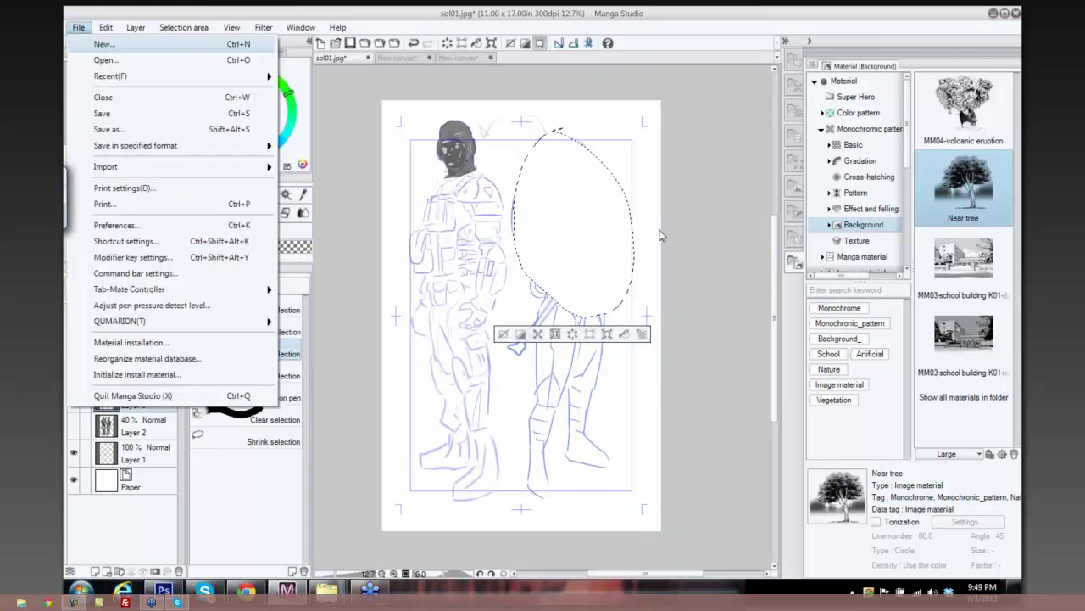
key("Return")
left_click(108, 31)
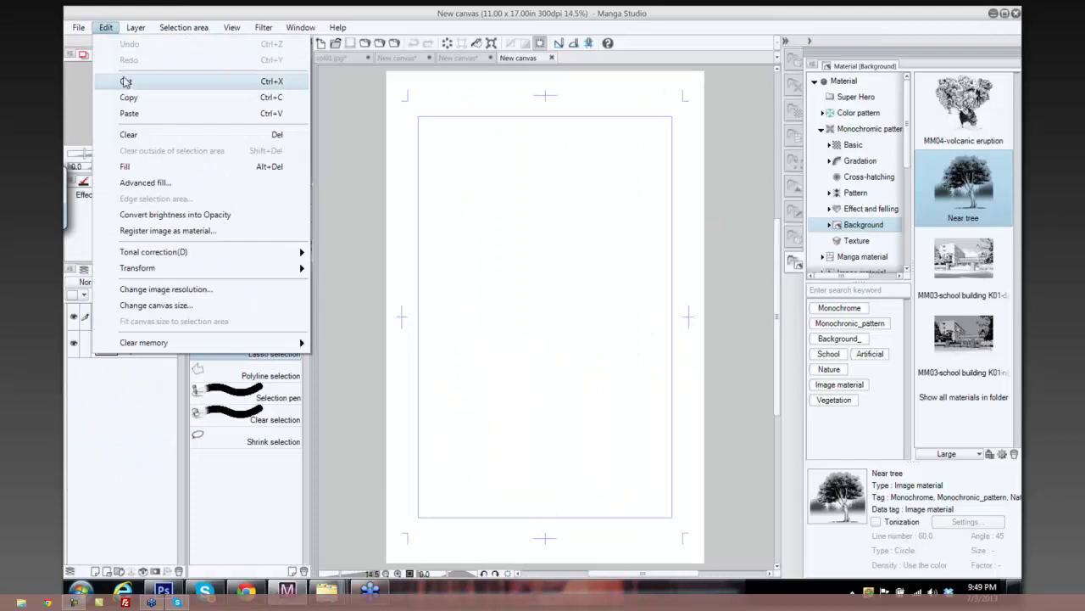
left_click(131, 111)
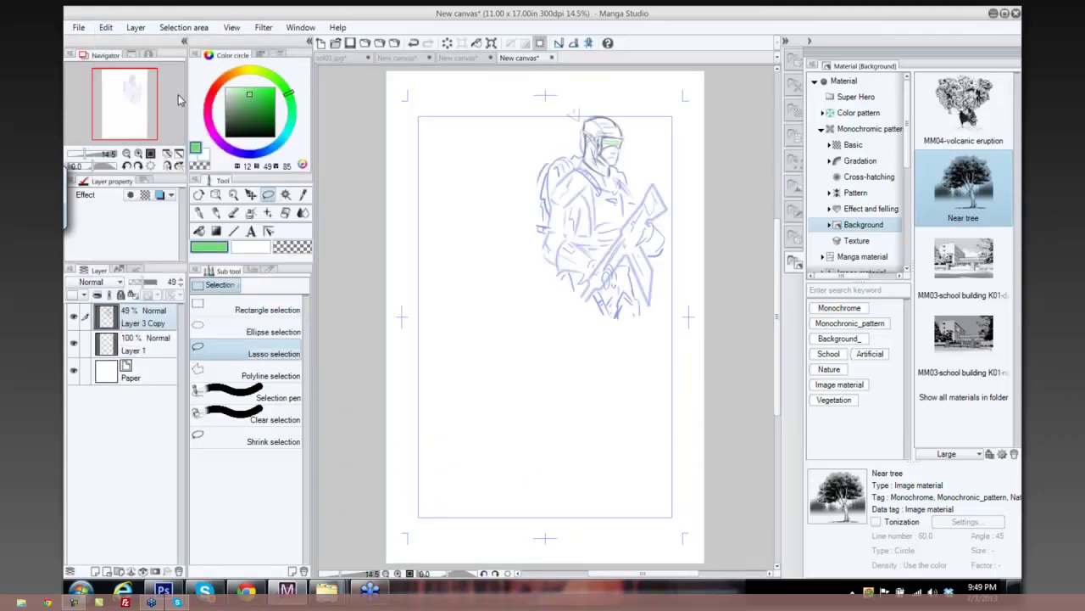
left_click(250, 194)
mouse_move(597, 198)
left_mouse_down()
mouse_move(509, 220)
mouse_move(531, 219)
left_mouse_up()
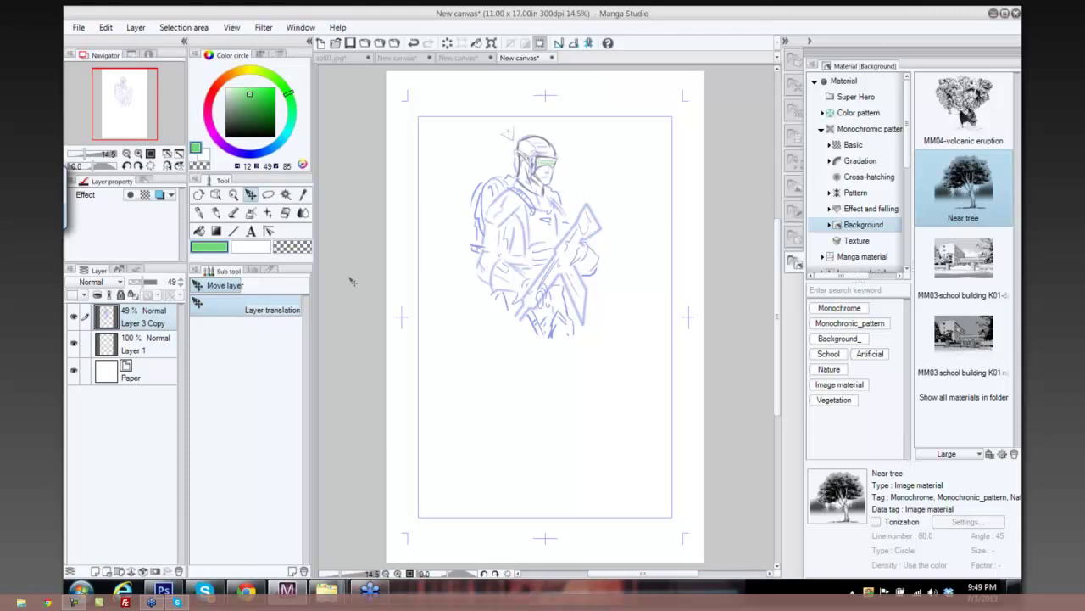
left_click(253, 155)
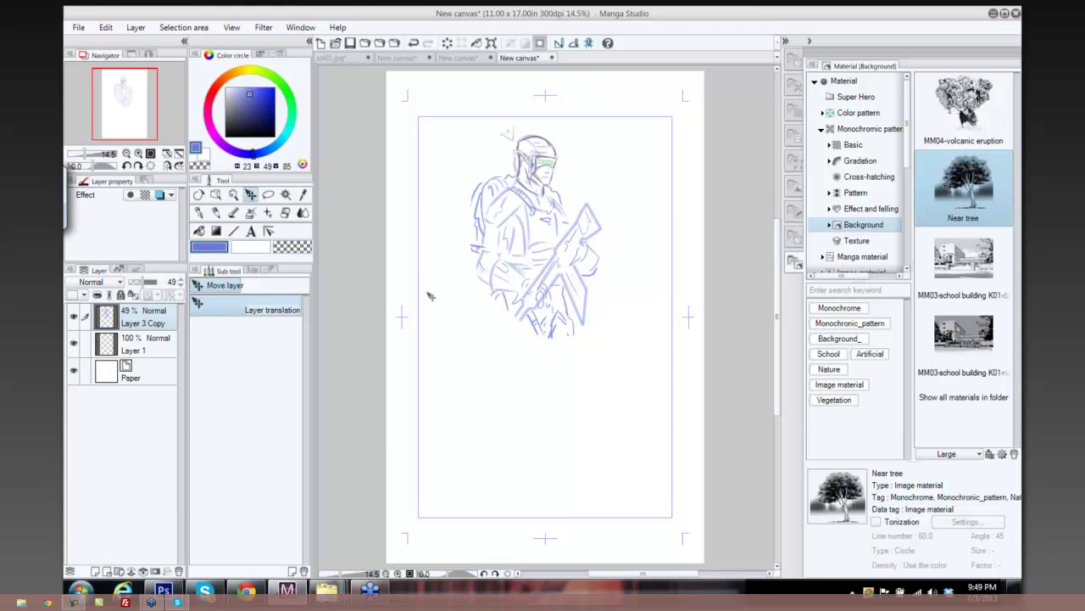
Sketch the scythe shafts, lower-left blade and hook in blue around the soldier's hips.
key("p")
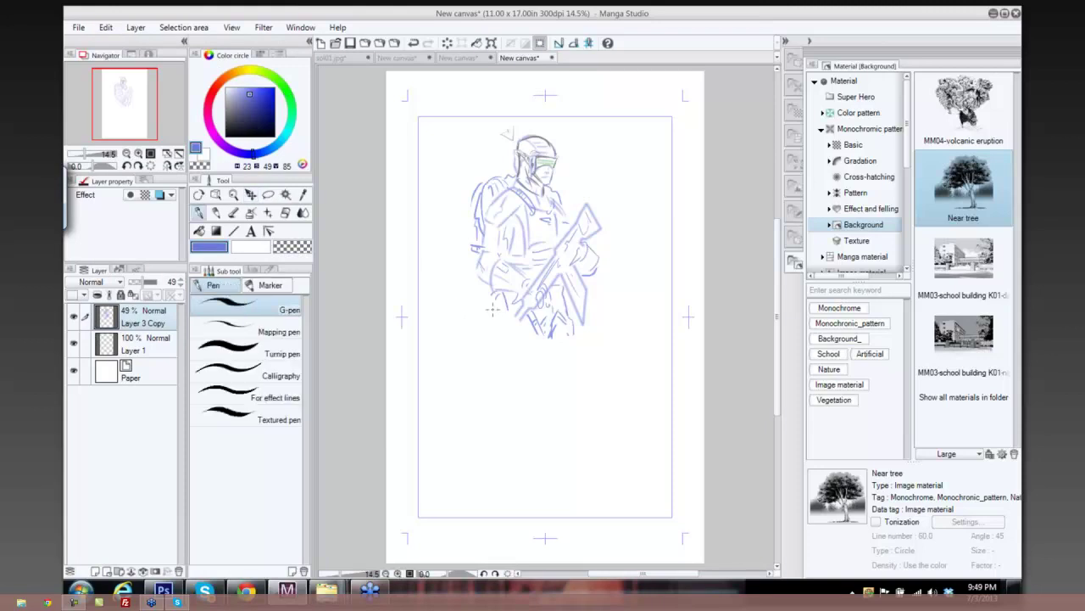
mouse_move(491, 296)
left_mouse_down()
mouse_move(477, 331)
mouse_move(508, 347)
mouse_move(507, 327)
mouse_move(534, 353)
mouse_move(570, 354)
mouse_move(582, 344)
mouse_move(574, 303)
mouse_move(585, 342)
left_mouse_up()
mouse_move(494, 324)
left_mouse_down()
mouse_move(527, 351)
mouse_move(497, 366)
mouse_move(502, 356)
mouse_move(440, 423)
left_mouse_up()
left_click_drag(506, 354, 428, 450)
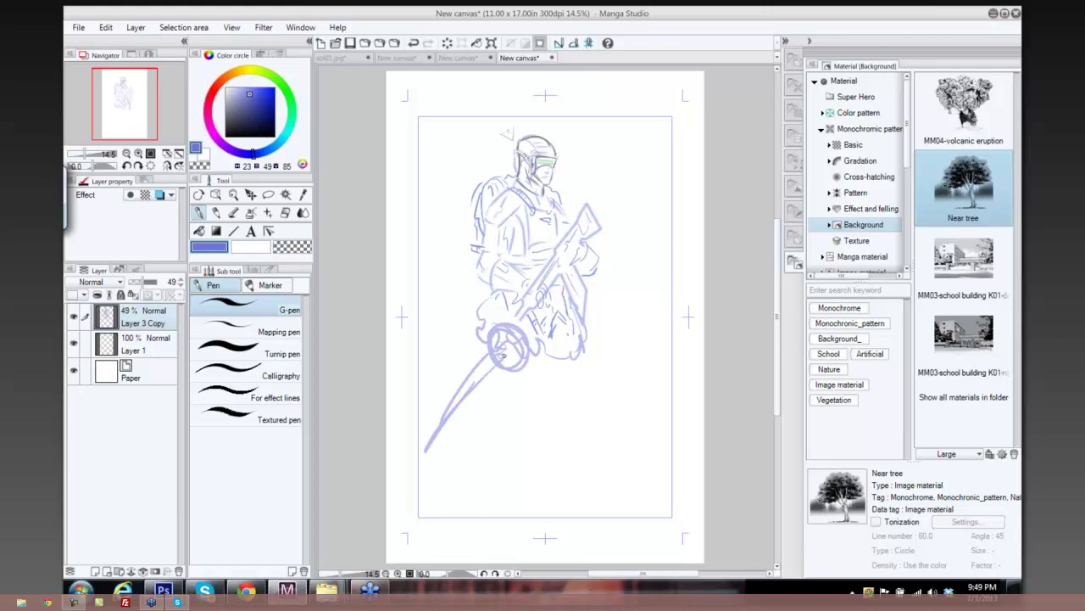
mouse_move(458, 411)
left_mouse_down()
mouse_move(430, 444)
mouse_move(426, 416)
mouse_move(437, 426)
mouse_move(410, 405)
mouse_move(448, 548)
mouse_move(432, 428)
left_mouse_up()
left_click_drag(433, 427, 438, 450)
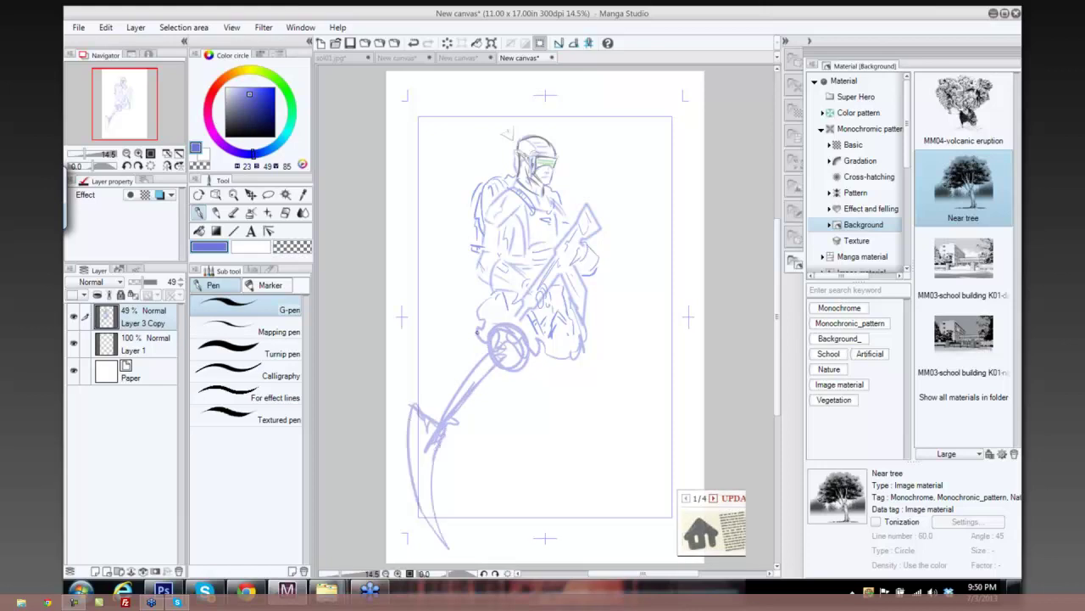
left_click_drag(480, 322, 405, 387)
left_click_drag(407, 338, 395, 374)
left_click_drag(395, 360, 397, 425)
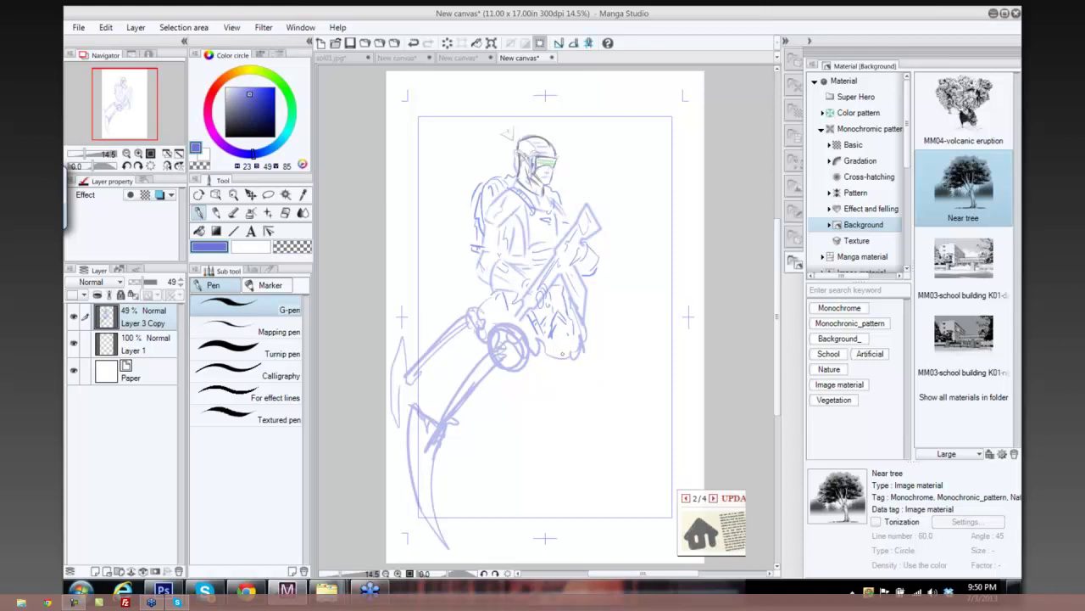
Sketch the large curved right blade sweeping out from the soldier's right hip.
mouse_move(585, 324)
left_mouse_down()
mouse_move(597, 349)
mouse_move(607, 345)
mouse_move(661, 391)
left_mouse_up()
left_click_drag(602, 343, 680, 413)
left_click_drag(675, 370, 690, 486)
left_click_drag(655, 388, 675, 474)
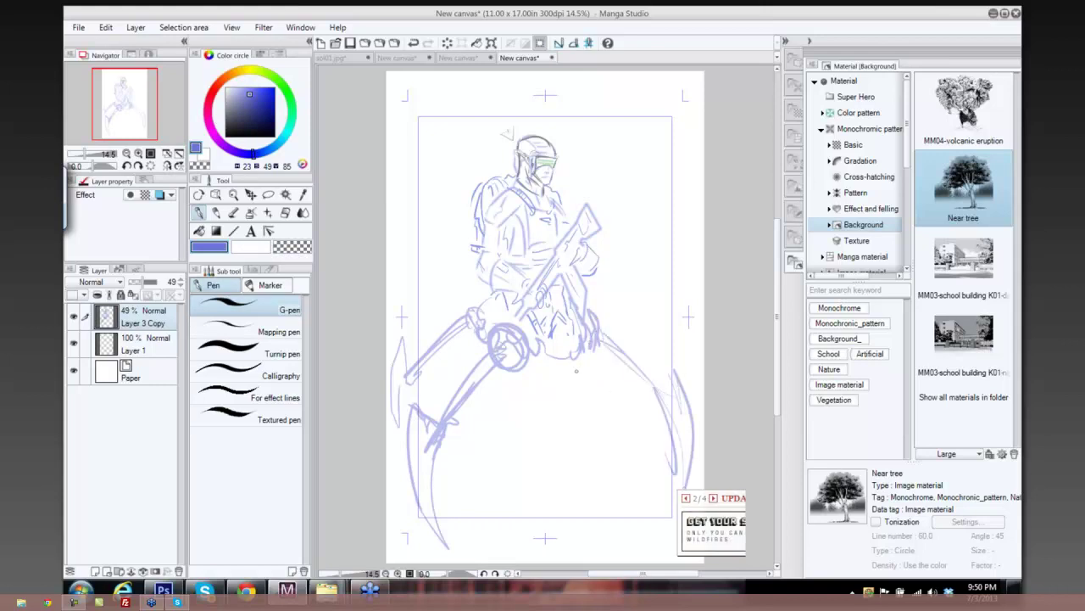
mouse_move(587, 309)
left_mouse_down()
mouse_move(605, 299)
mouse_move(624, 270)
mouse_move(679, 333)
left_mouse_up()
left_click_drag(651, 283, 692, 399)
left_click_drag(631, 288, 687, 397)
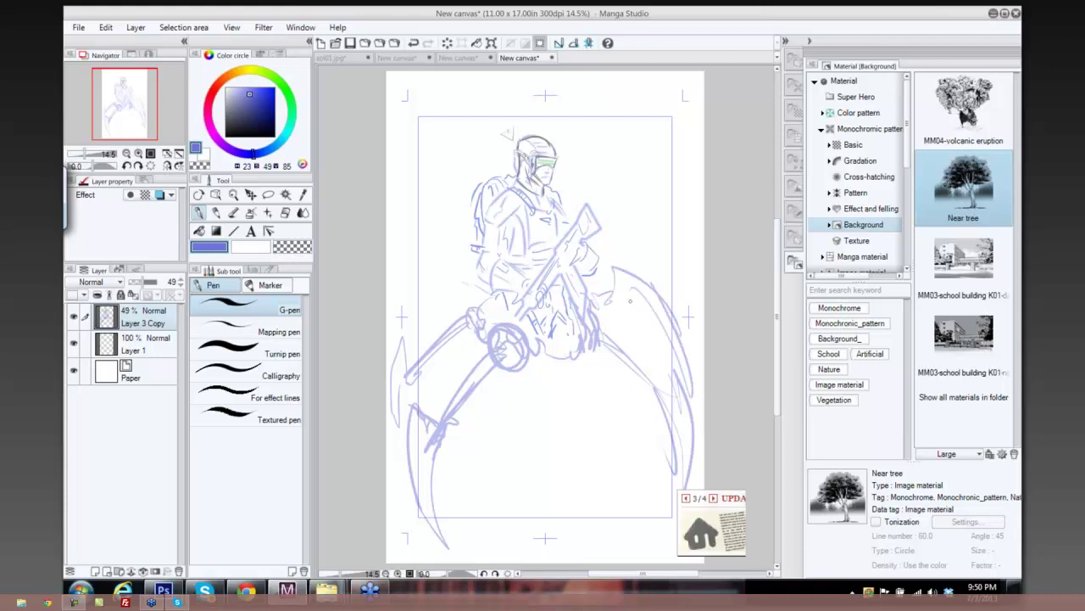
left_click_drag(618, 291, 650, 332)
left_click_drag(505, 294, 478, 303)
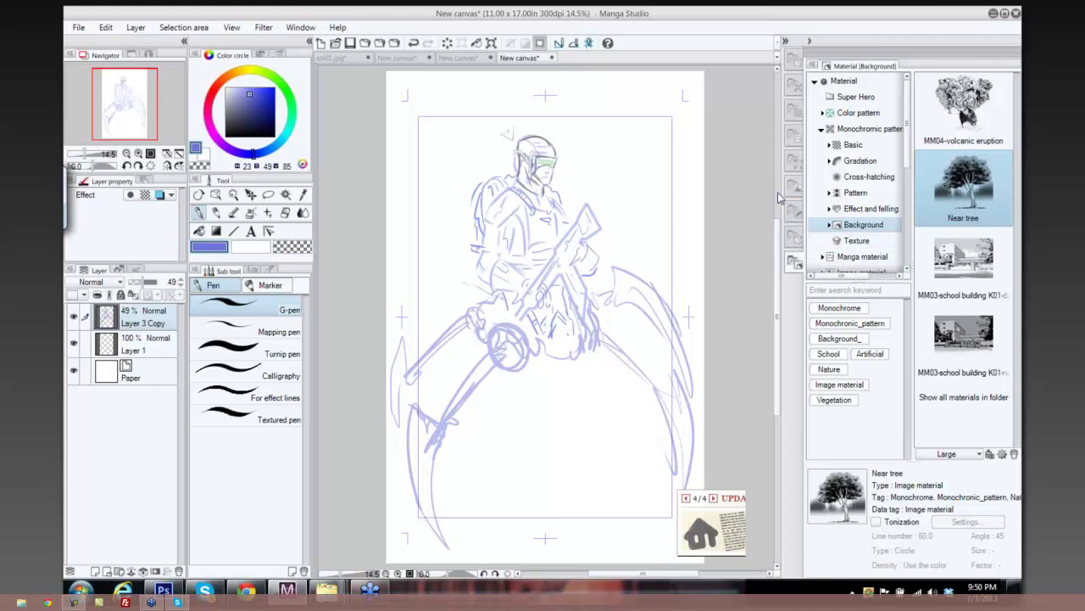
Drag the 50% 60/0 Noise tone from Monochromatic pattern > Basic onto the whole page.
left_click(850, 146)
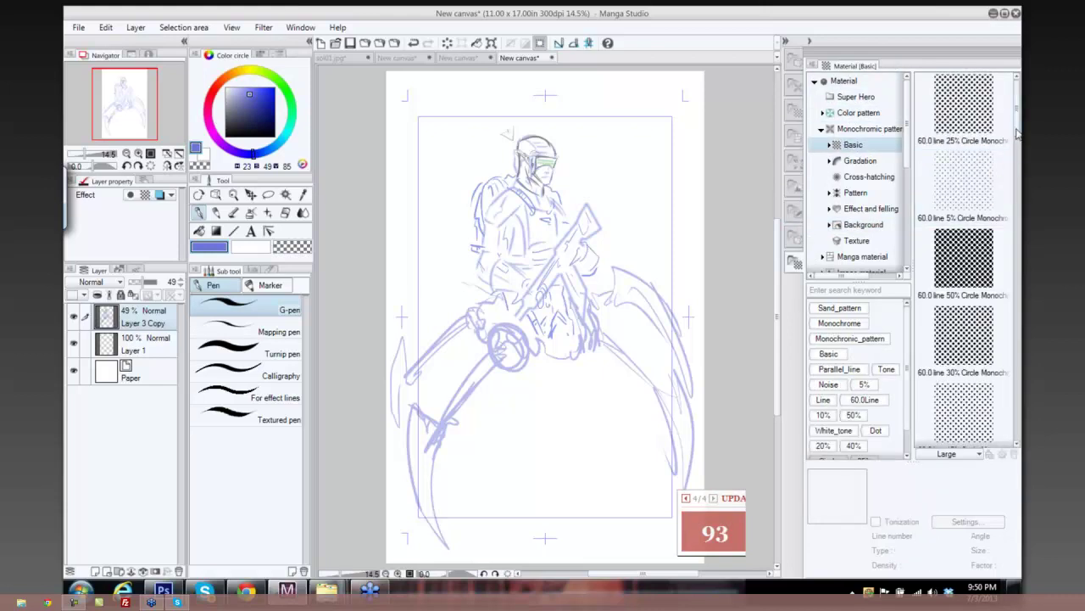
left_click_drag(1018, 142, 1020, 372)
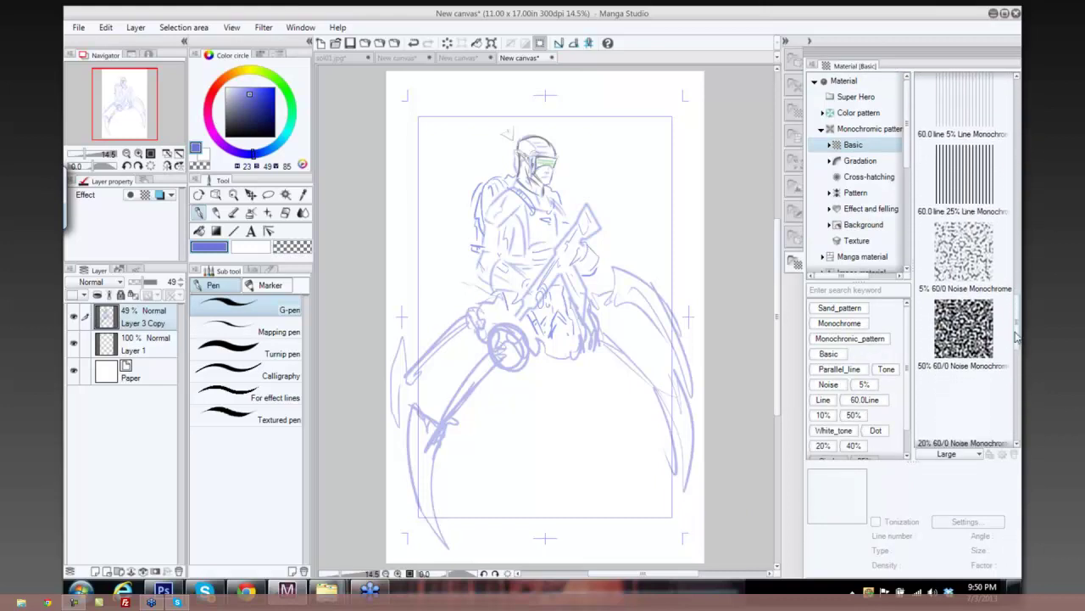
left_click_drag(964, 330, 588, 385)
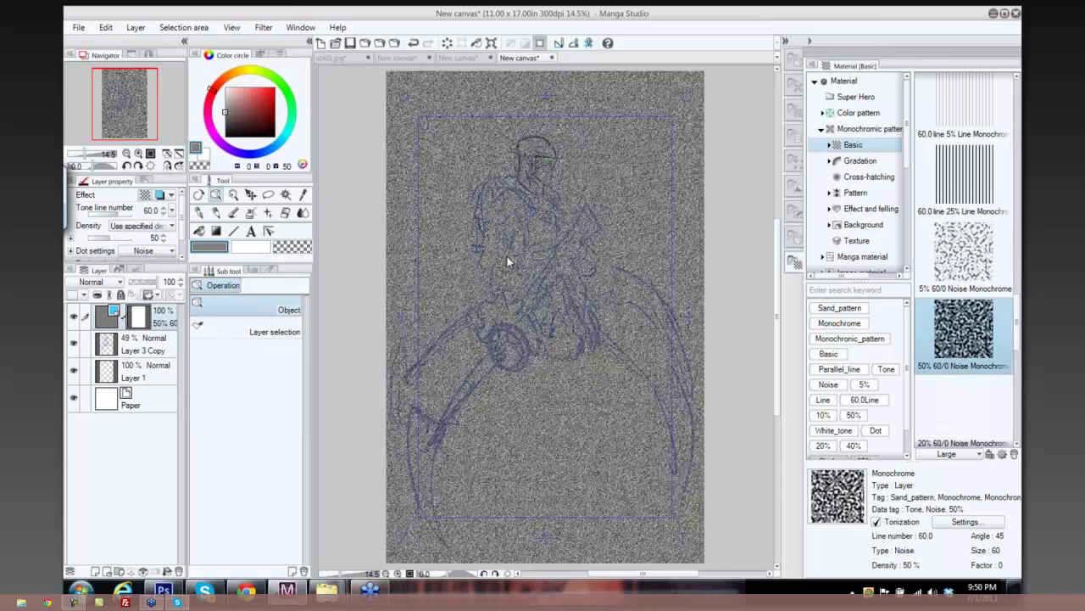
Erase the noise tone over the soldier's chest with a resized Harder eraser.
key("e")
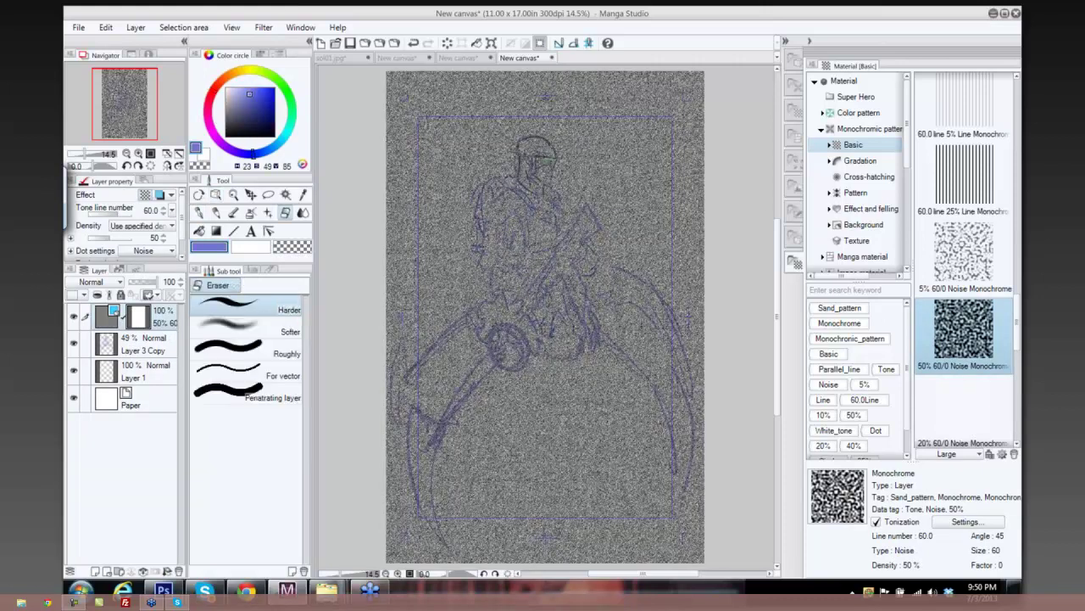
key("bracketleft")
key("bracketleft")
key("bracketleft")
key("bracketleft")
key("bracketleft")
key("bracketleft")
key("bracketright")
key("bracketright")
key("bracketright")
key("bracketright")
key("bracketright")
mouse_move(497, 213)
left_mouse_down()
mouse_move(507, 203)
mouse_move(512, 216)
mouse_move(500, 253)
mouse_move(492, 186)
mouse_move(512, 197)
mouse_move(519, 188)
left_mouse_up()
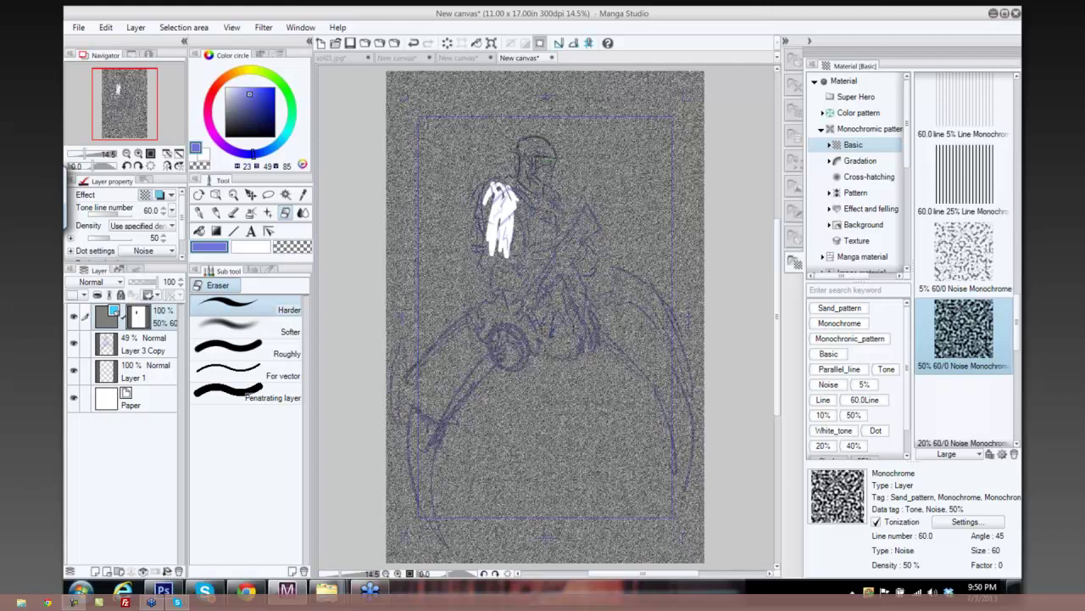
Open tone02.jpg from the shiped folder with Ctrl+O.
left_click(78, 27)
key("Escape")
key("ctrl+o")
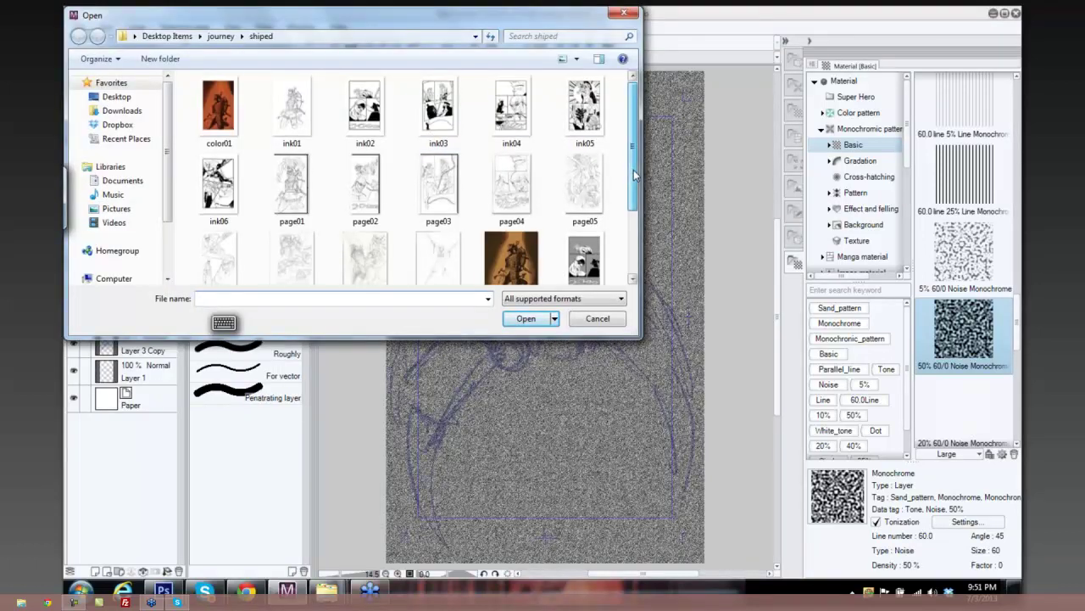
left_click_drag(634, 173, 634, 200)
left_click(585, 219)
left_click(527, 319)
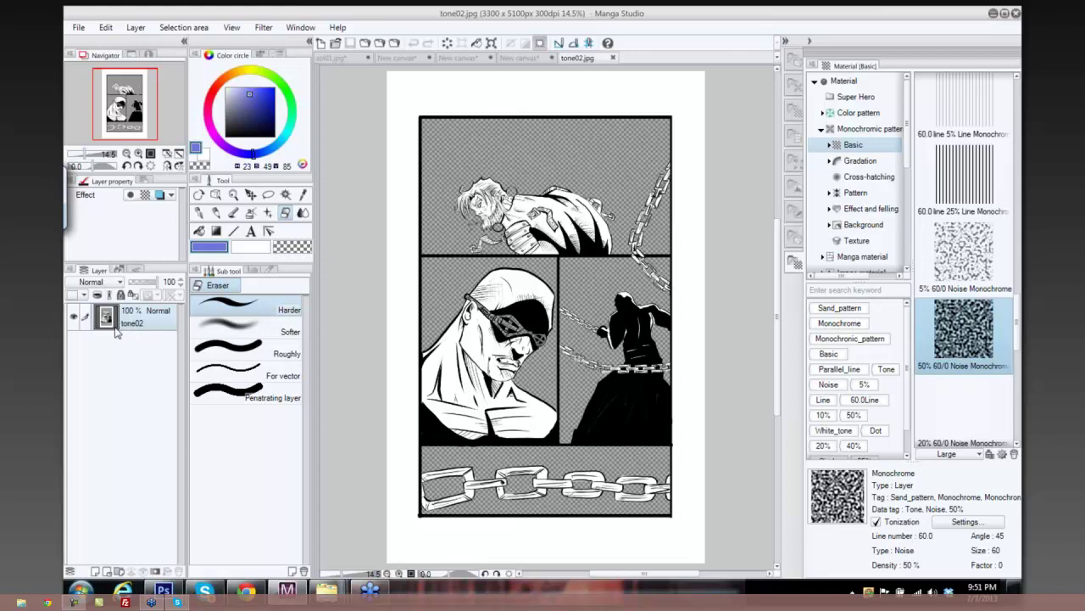
On a new layer, paint a thin red cheek stroke with the Darker bleed ink brush.
left_click(95, 570)
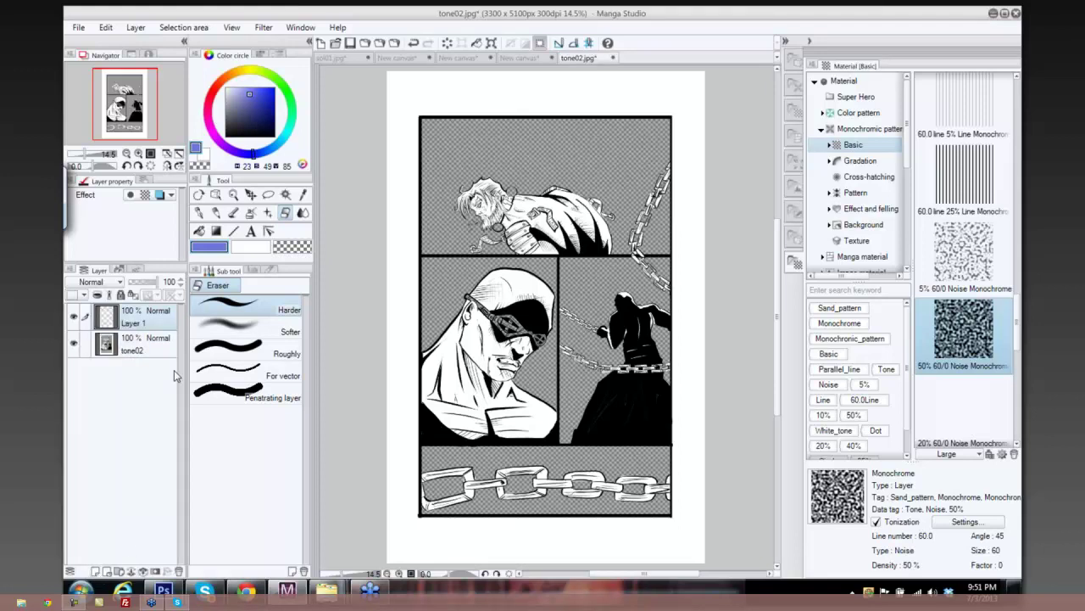
left_click(213, 101)
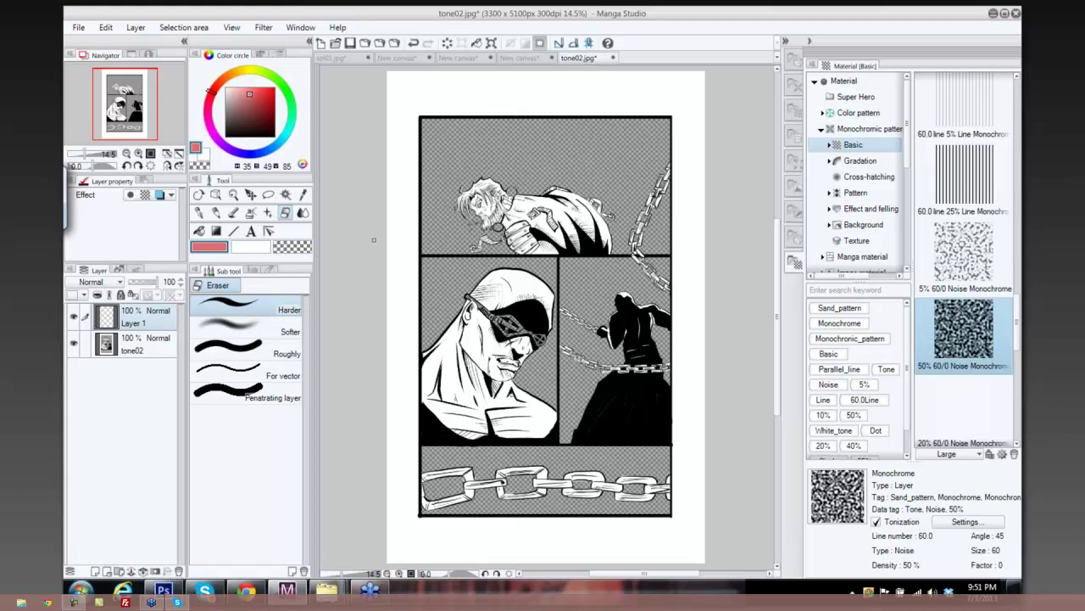
key("b")
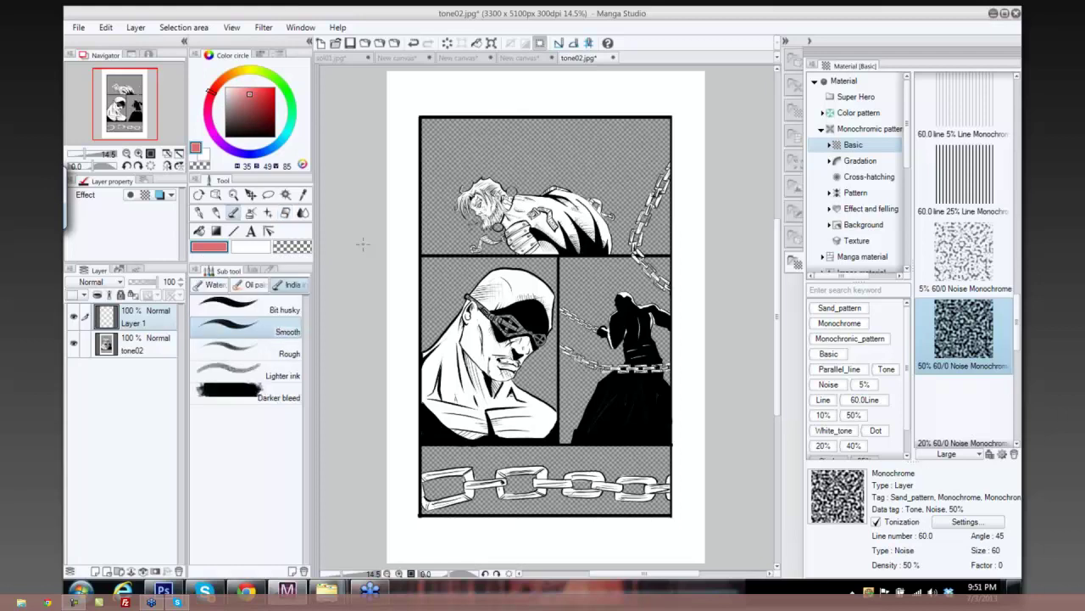
left_click(253, 390)
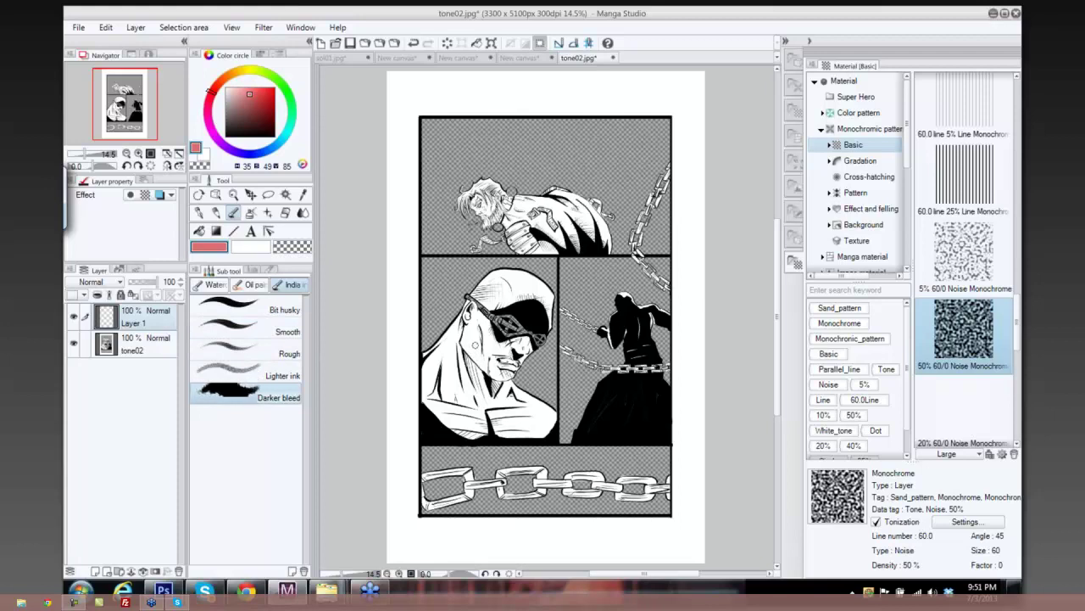
mouse_move(475, 345)
left_mouse_down()
mouse_move(473, 327)
mouse_move(473, 358)
mouse_move(472, 342)
left_mouse_up()
Try a wider cheek blush, undo it, and zoom out to the full page.
scroll(489, 336, "up", 3)
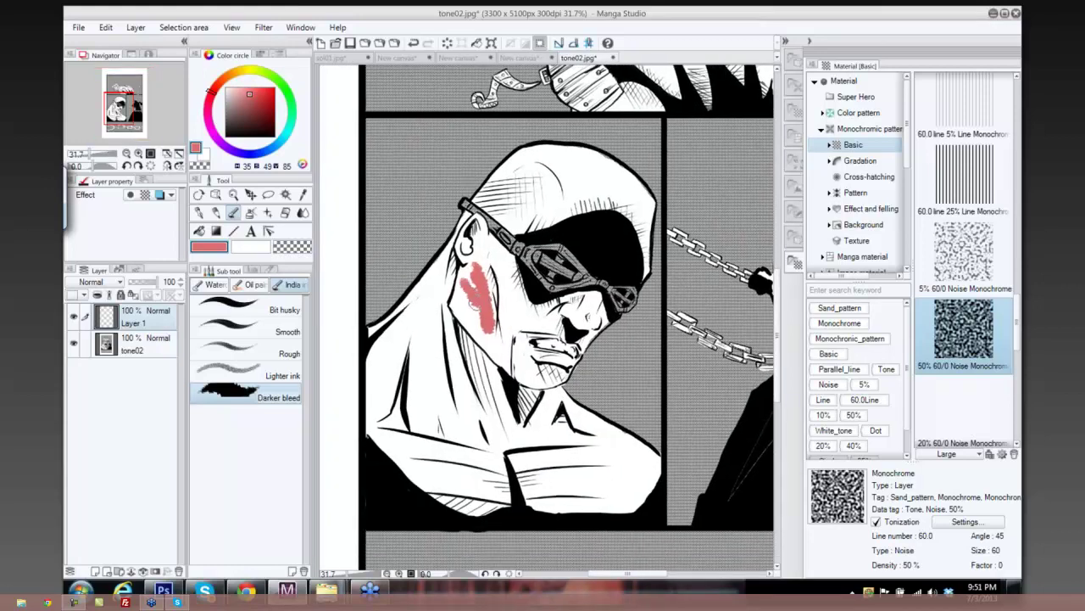
mouse_move(475, 302)
left_mouse_down()
mouse_move(480, 331)
mouse_move(469, 273)
mouse_move(458, 321)
mouse_move(479, 349)
left_mouse_up()
key("ctrl+z")
key("ctrl+z")
key("ctrl+z")
key("ctrl+z")
scroll(531, 288, "down", 3)
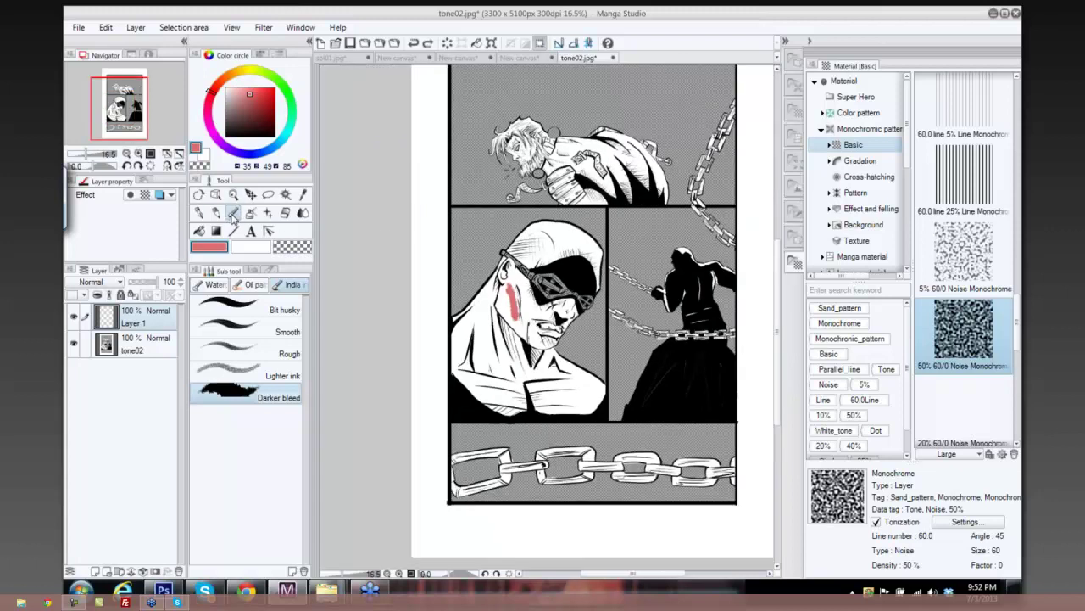
Paint a red patch on top of the bald head with the Oil paint flat brush.
left_click(254, 285)
left_click(243, 328)
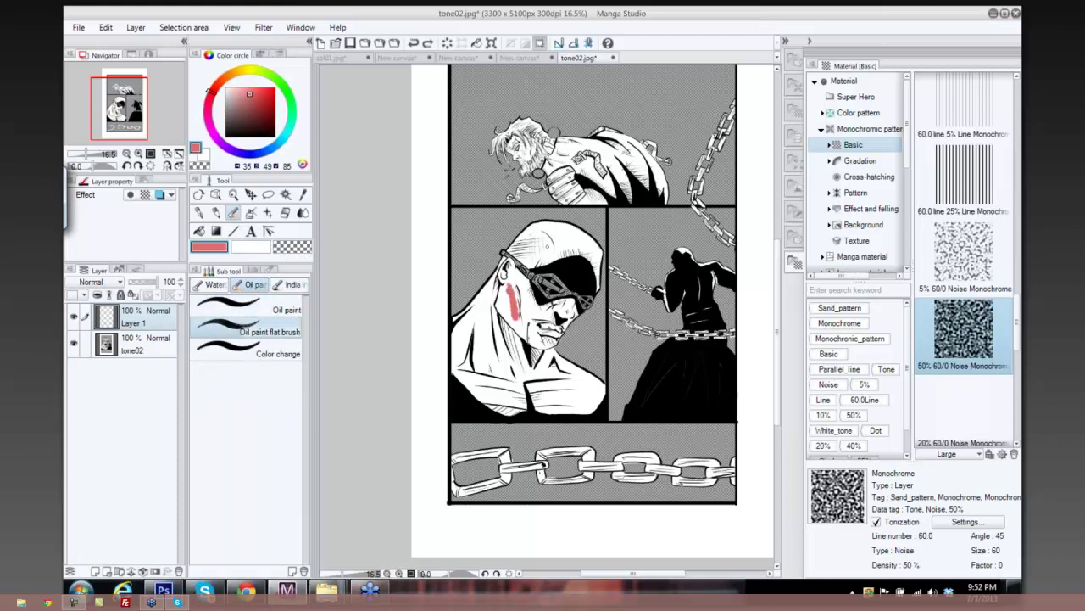
scroll(534, 236, "up", 2)
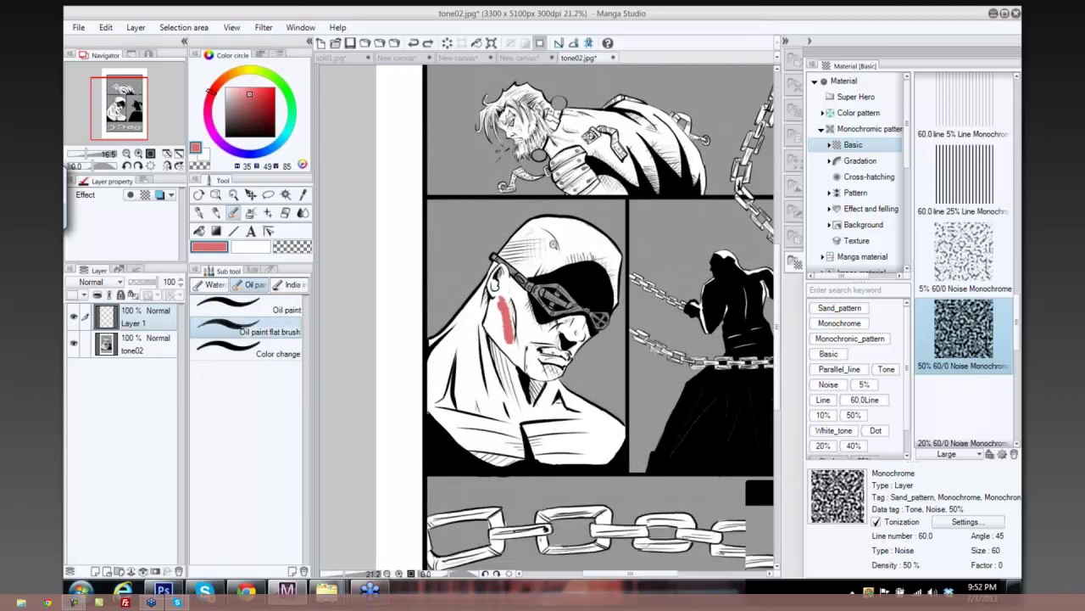
scroll(537, 231, "up", 2)
mouse_move(575, 219)
left_mouse_down()
mouse_move(607, 256)
mouse_move(601, 234)
mouse_move(606, 245)
left_mouse_up()
scroll(605, 245, "up", 2)
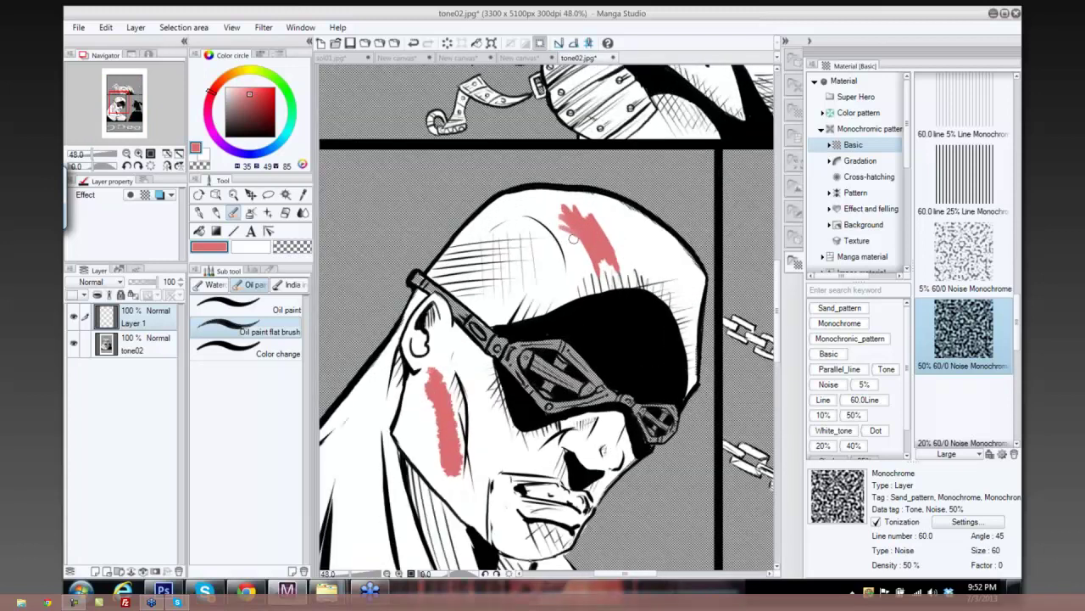
scroll(588, 238, "up", 3)
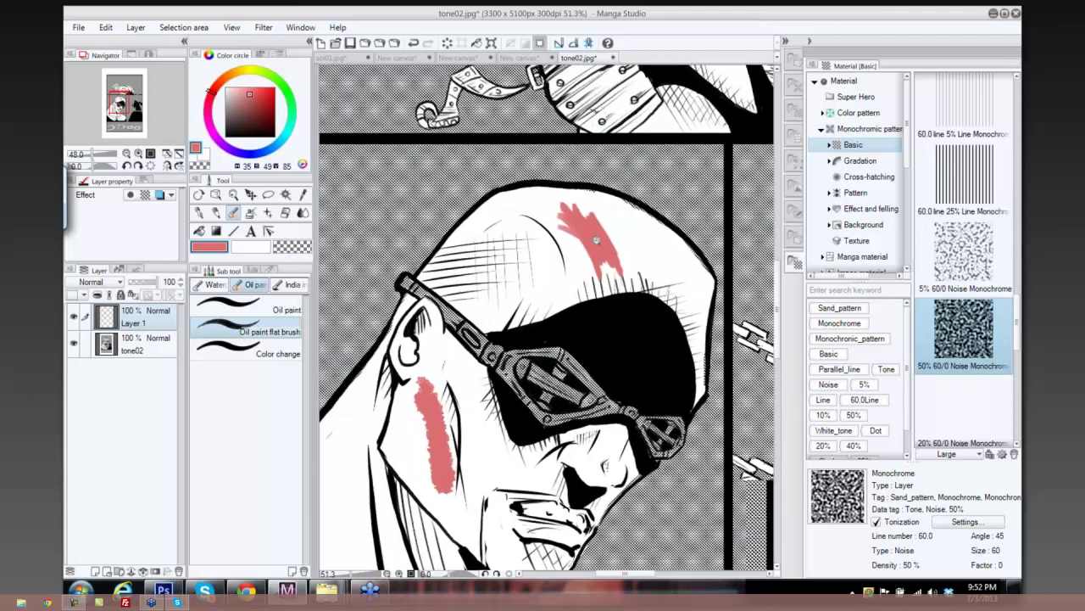
left_click_drag(549, 223, 611, 302)
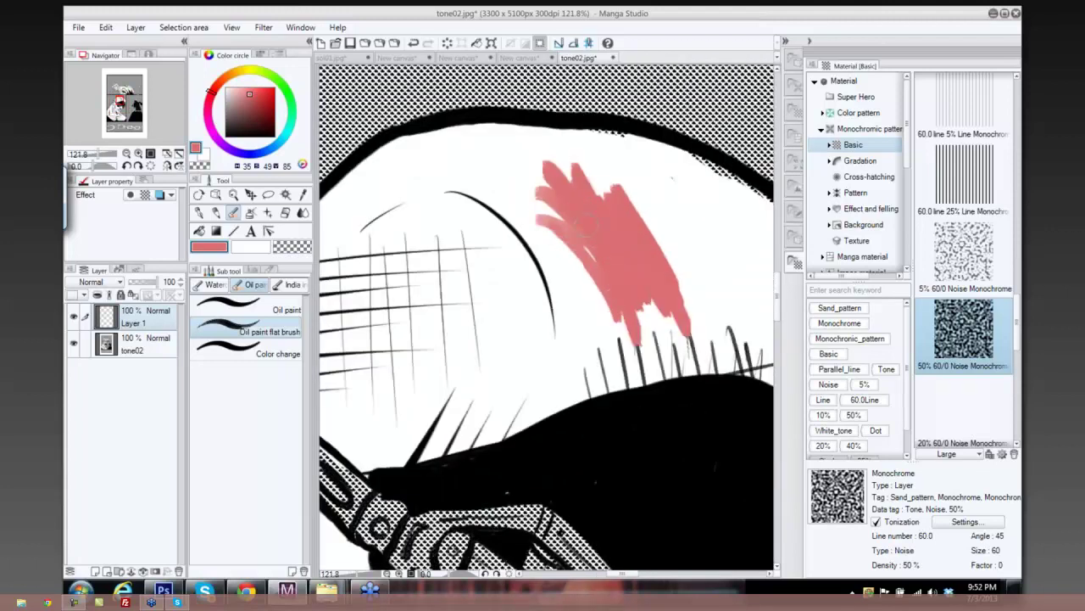
mouse_move(573, 204)
left_mouse_down()
mouse_move(561, 220)
mouse_move(590, 280)
left_mouse_up()
scroll(619, 256, "down", 2)
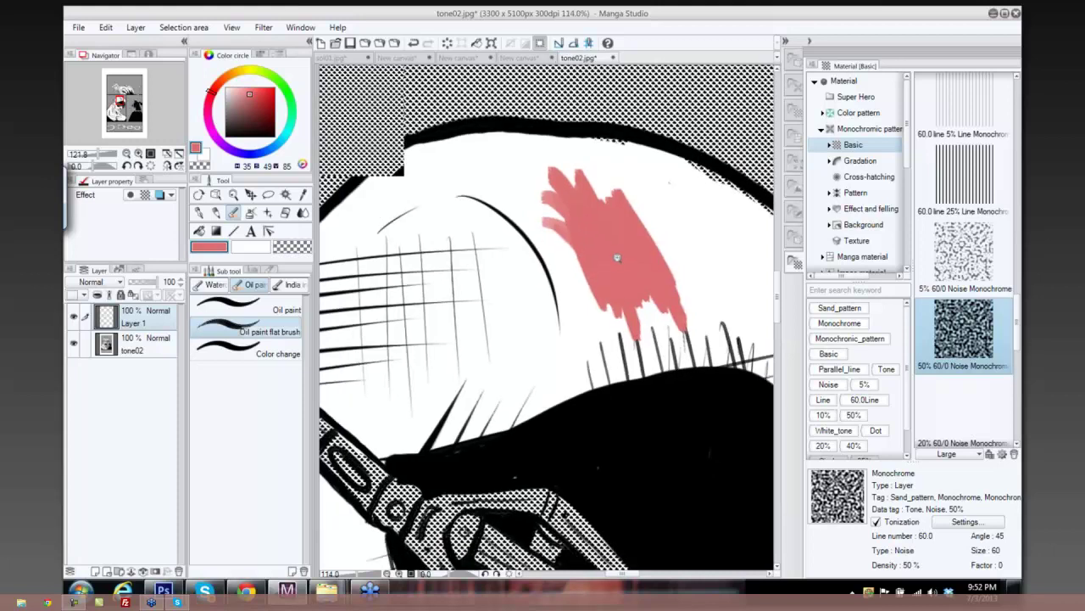
scroll(596, 259, "down", 4)
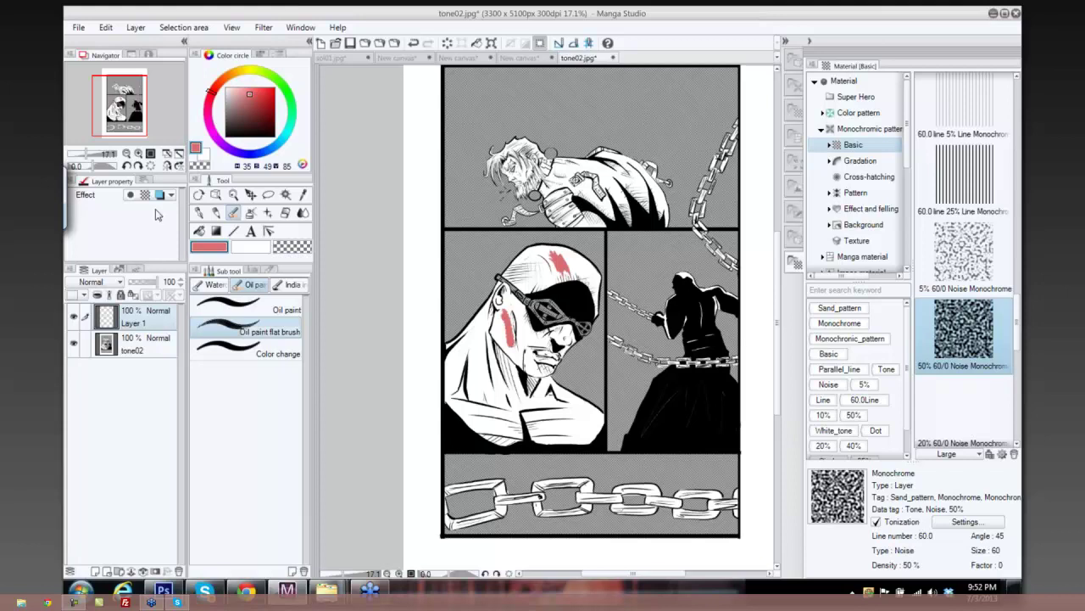
left_click(119, 281)
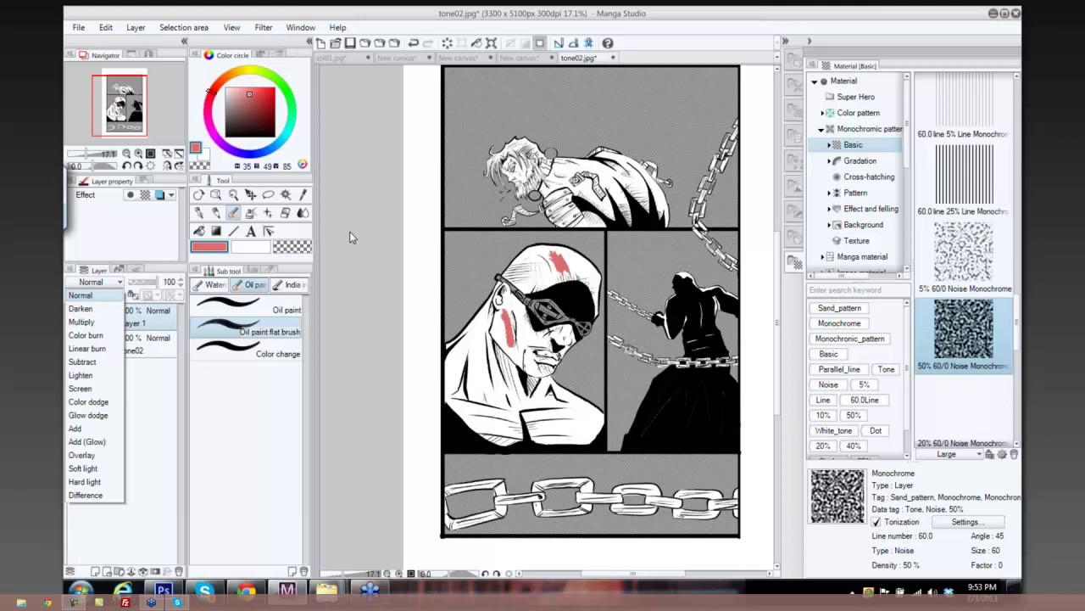
left_click(340, 206)
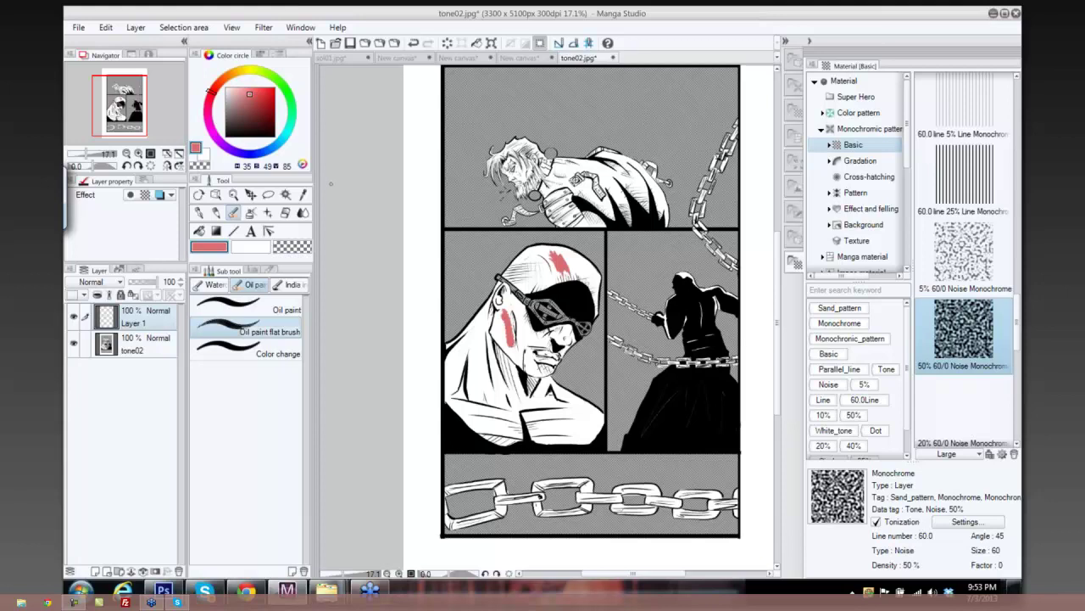
Switch to the sol01.jpg tab and clear the oval selection with Ctrl+D.
left_click(332, 59)
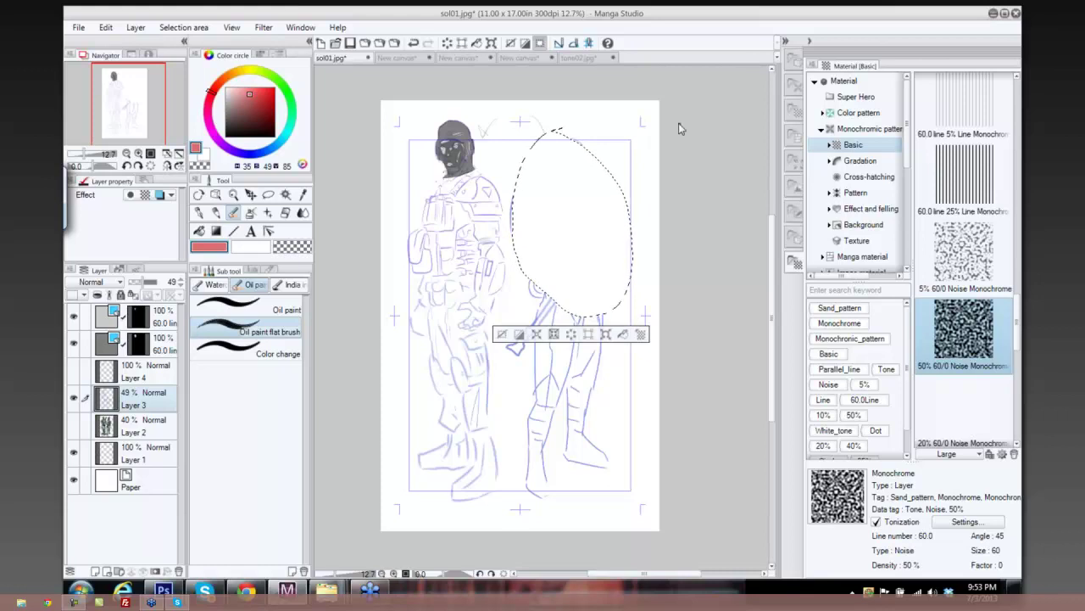
key("ctrl+d")
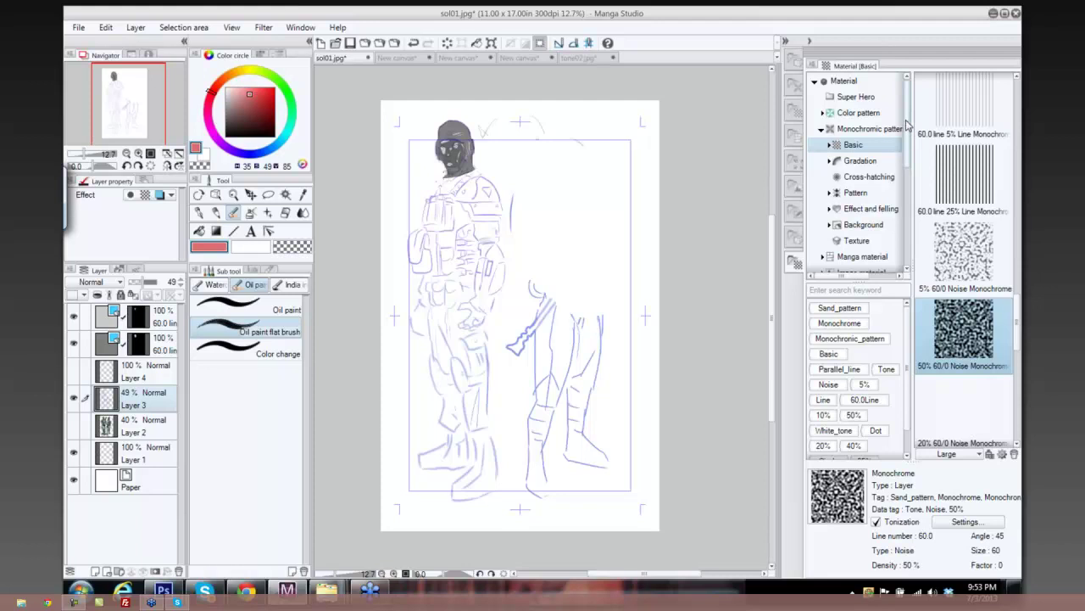
List the Super Hero material folder's HeroAction3 figure and switch back to the G-pen.
left_click(851, 98)
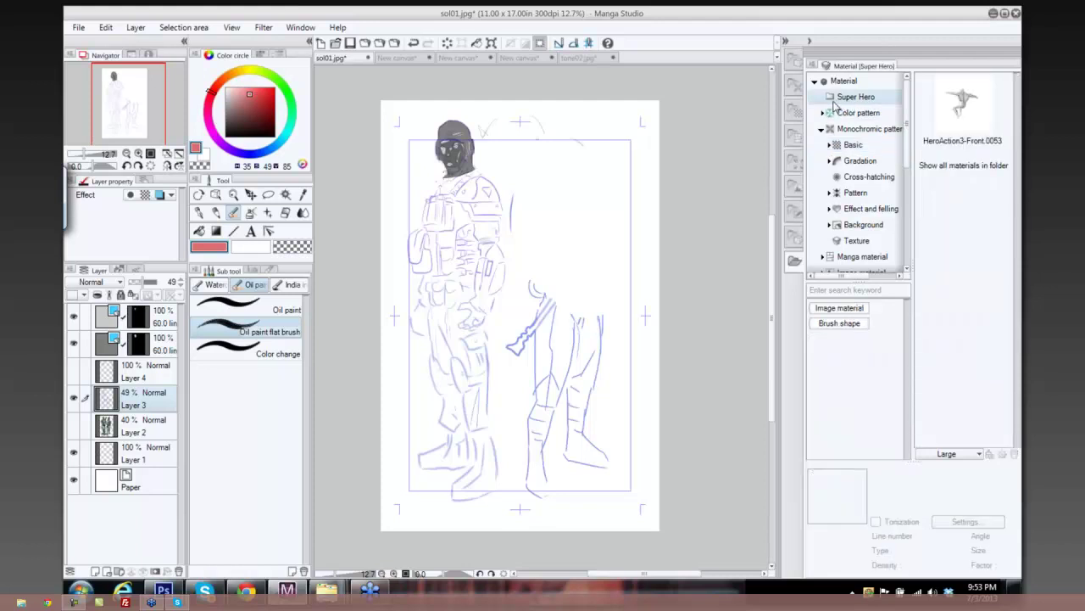
left_click_drag(909, 141, 906, 176)
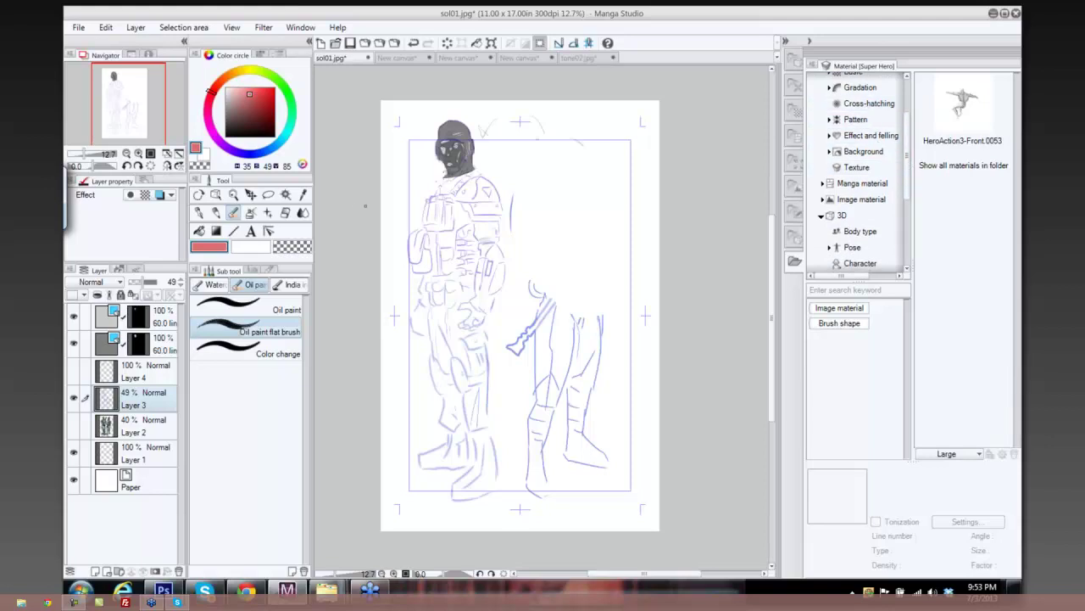
key("p")
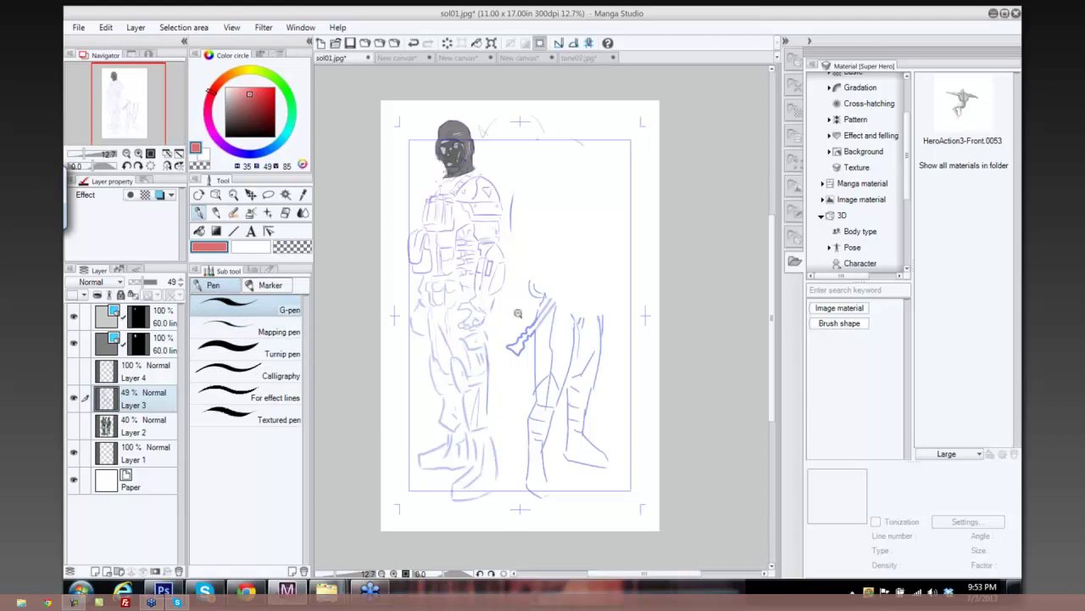
Set the pen colour to black and ink a curve beside the helmet and the triangular shoulder badge.
scroll(513, 314, "up", 4)
scroll(577, 412, "up", 2)
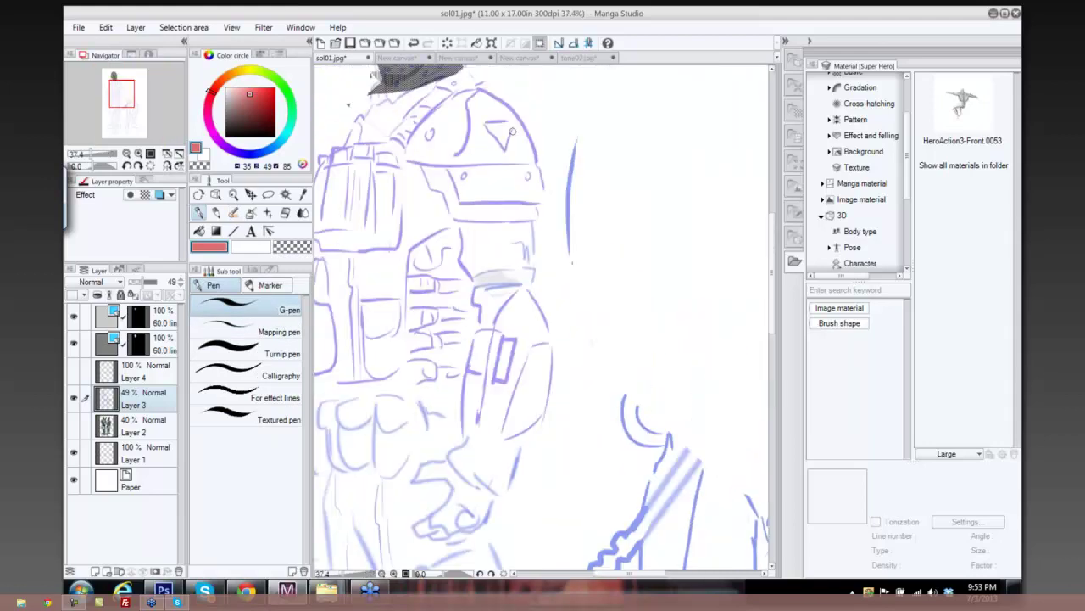
scroll(541, 185, "down", 1)
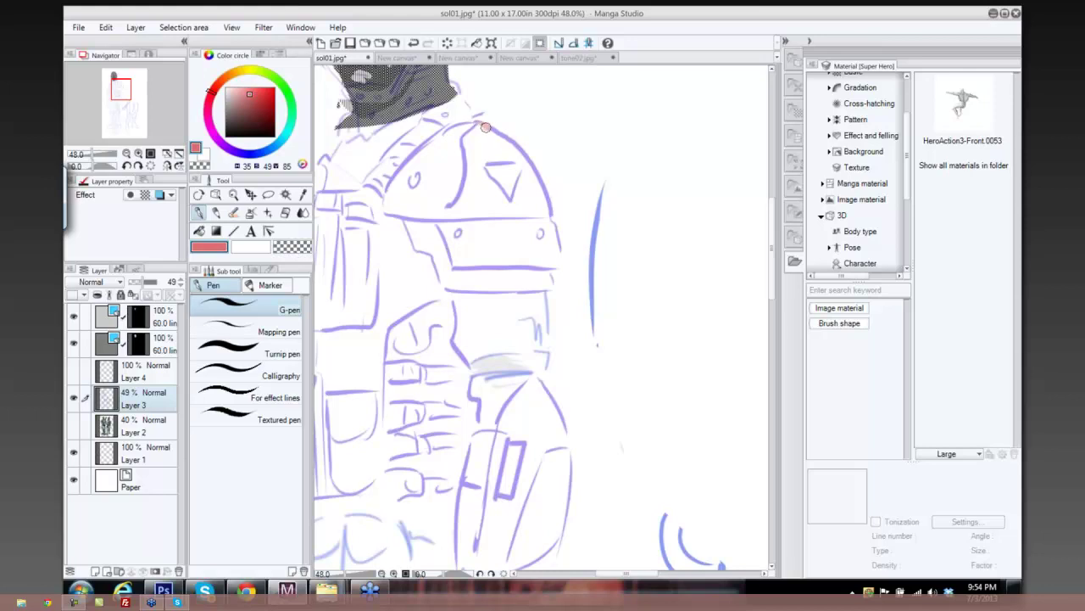
left_click_drag(246, 134, 227, 137)
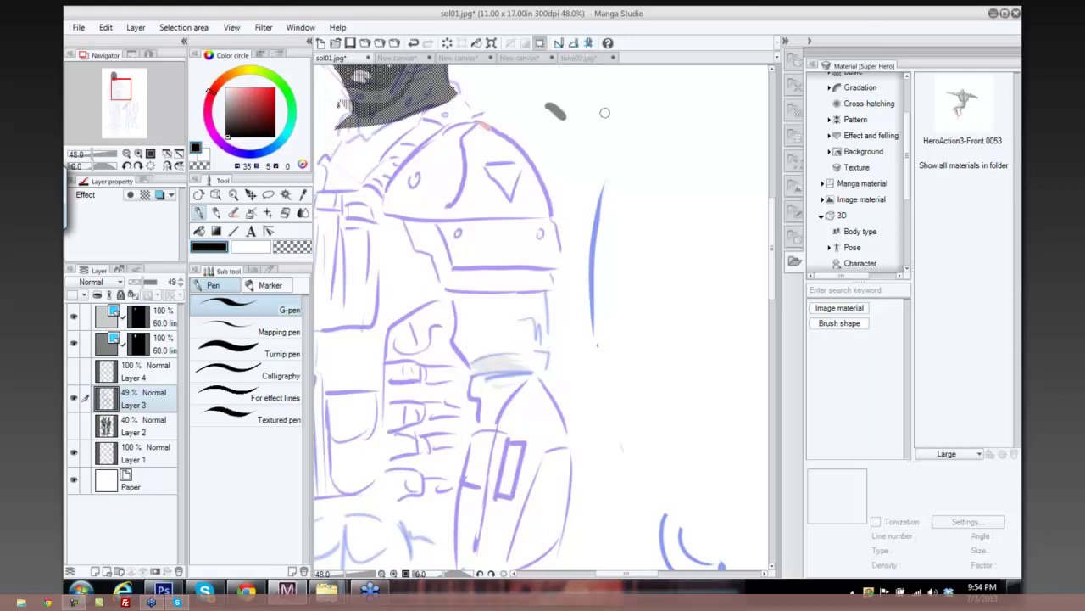
mouse_move(592, 102)
left_mouse_down()
mouse_move(624, 129)
mouse_move(642, 179)
mouse_move(647, 296)
left_mouse_up()
left_click_drag(481, 161, 509, 196)
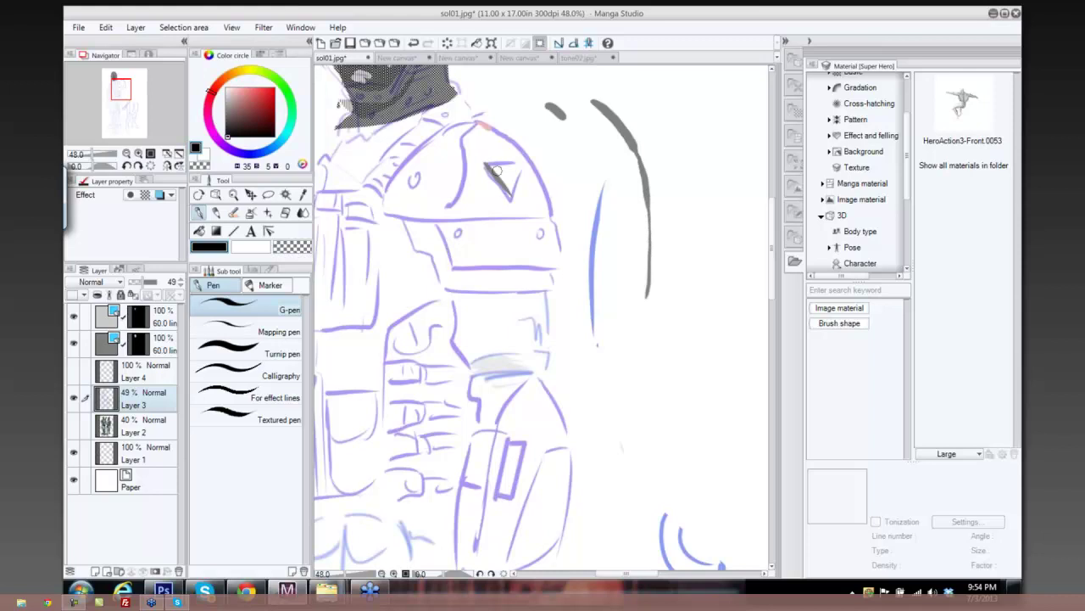
mouse_move(484, 162)
left_mouse_down()
mouse_move(521, 168)
mouse_move(509, 197)
left_mouse_up()
mouse_move(477, 121)
left_mouse_down()
mouse_move(537, 180)
mouse_move(562, 254)
left_mouse_up()
Ink the shoulder armour's left edge, a rivet dot, its lower edge, and the vest edges.
left_click_drag(477, 124, 445, 219)
left_click_drag(415, 178, 413, 181)
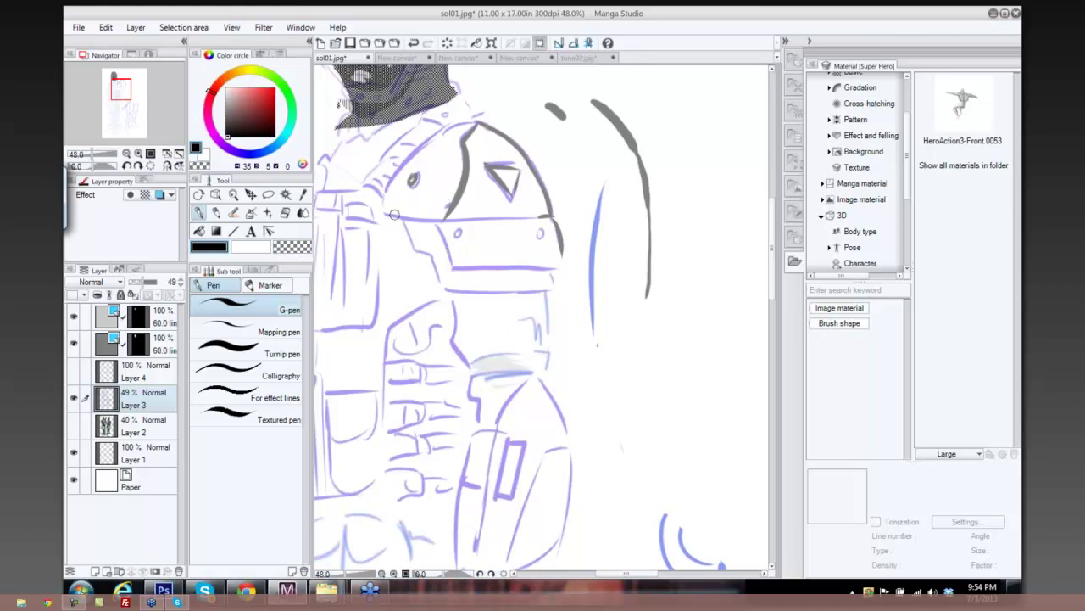
left_click_drag(386, 215, 553, 217)
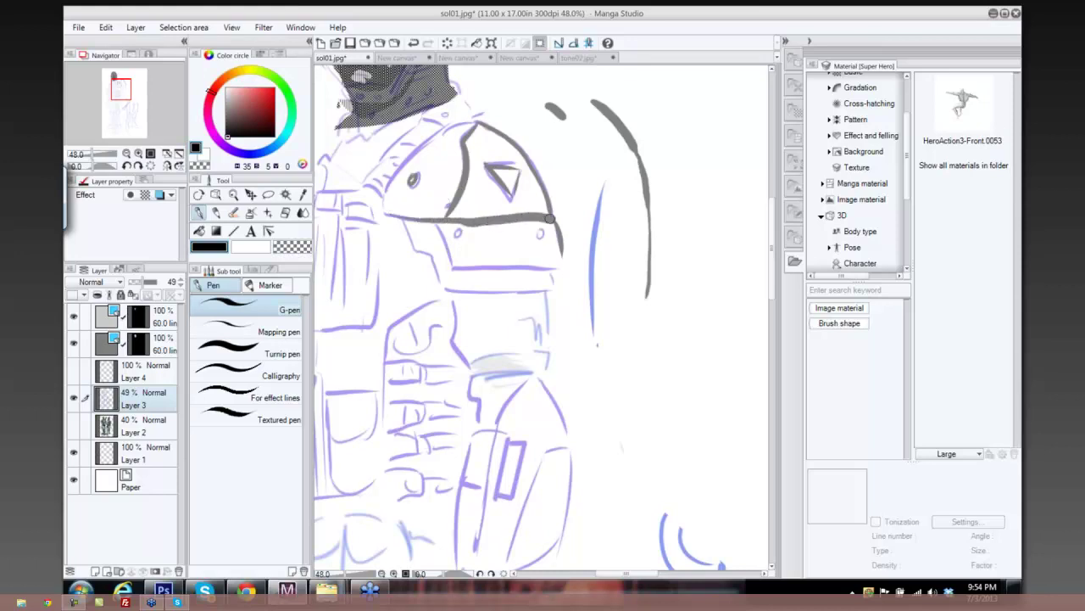
scroll(638, 266, "down", 3)
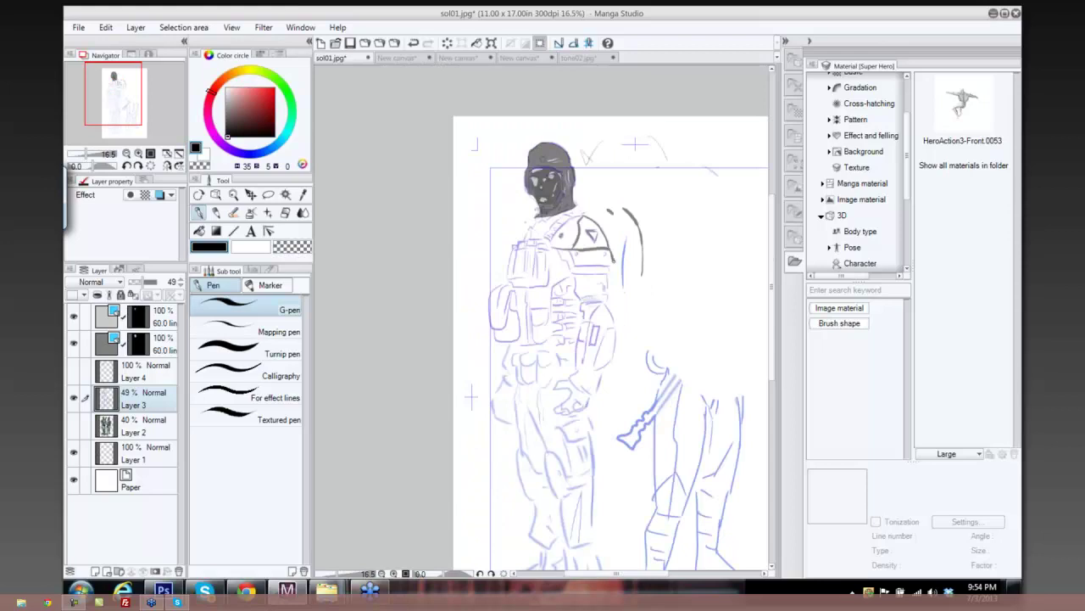
left_click_drag(608, 274, 611, 327)
left_click_drag(573, 268, 604, 265)
left_click_drag(609, 232, 569, 216)
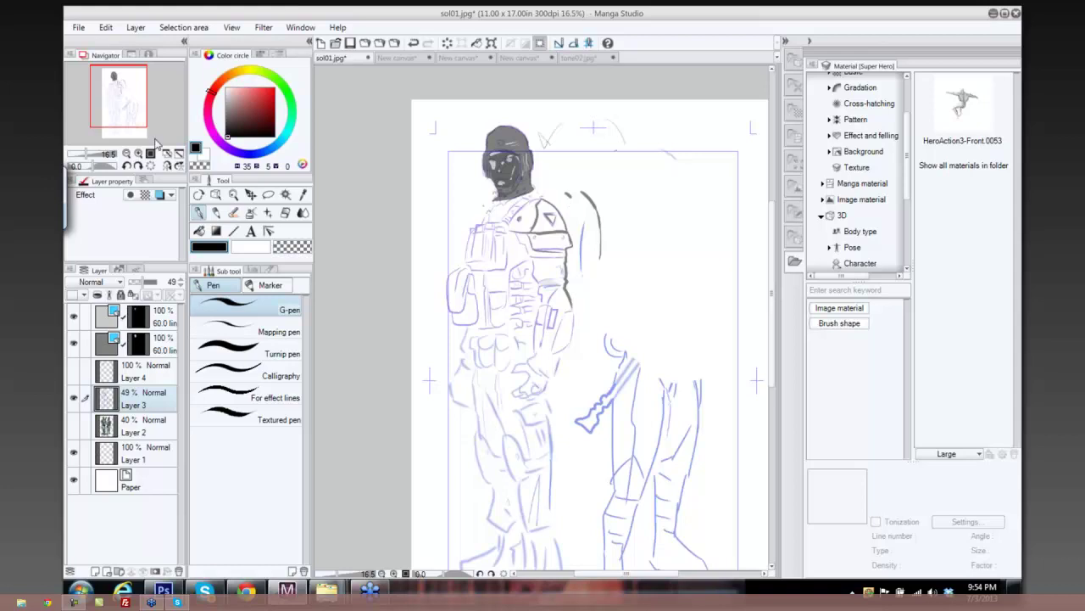
left_click(78, 27)
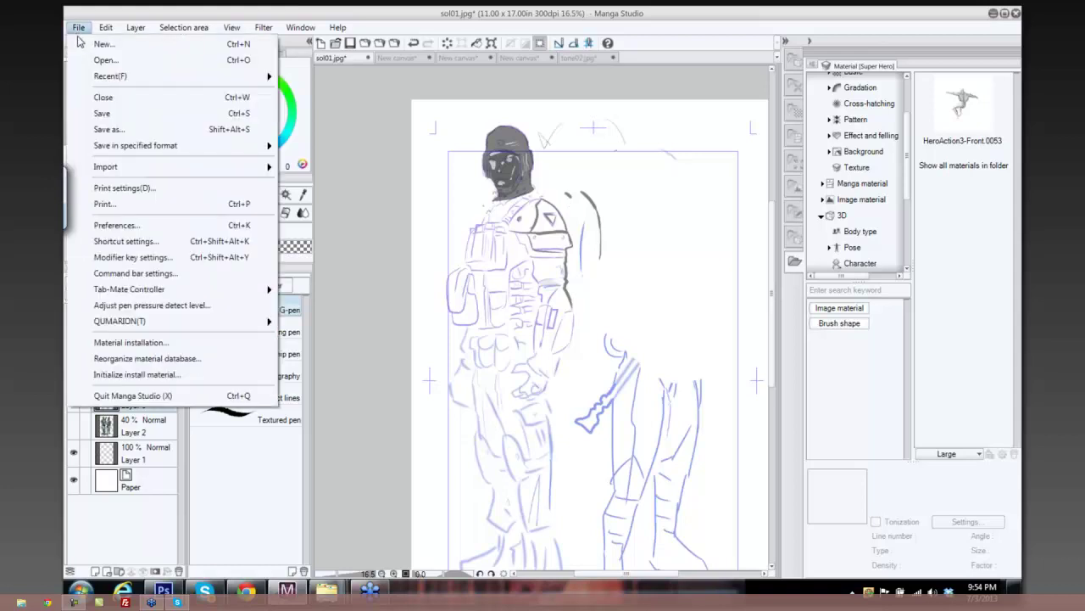
left_click(109, 128)
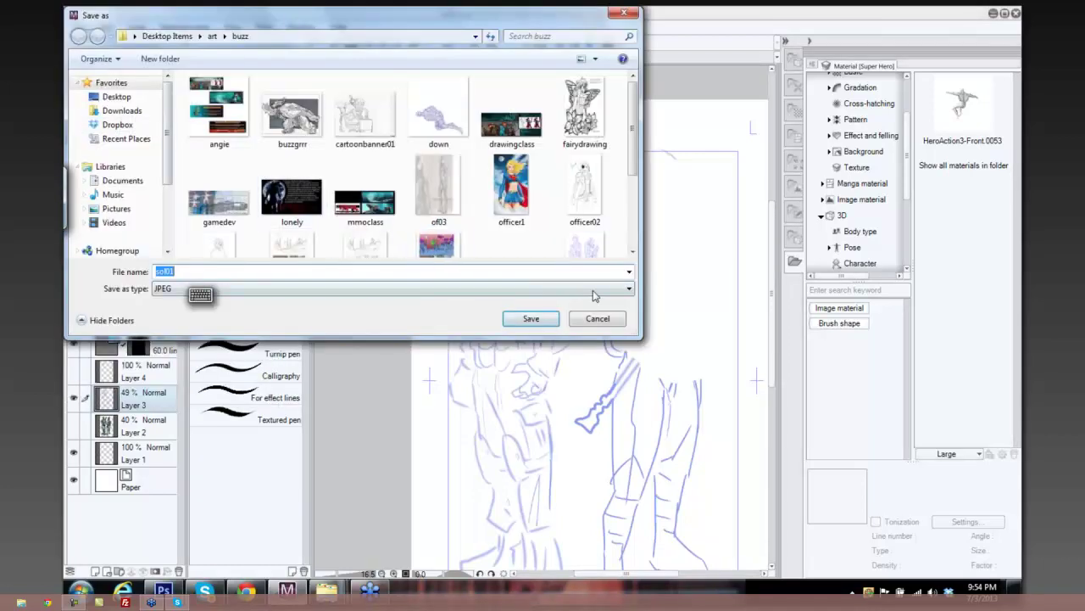
left_click(628, 289)
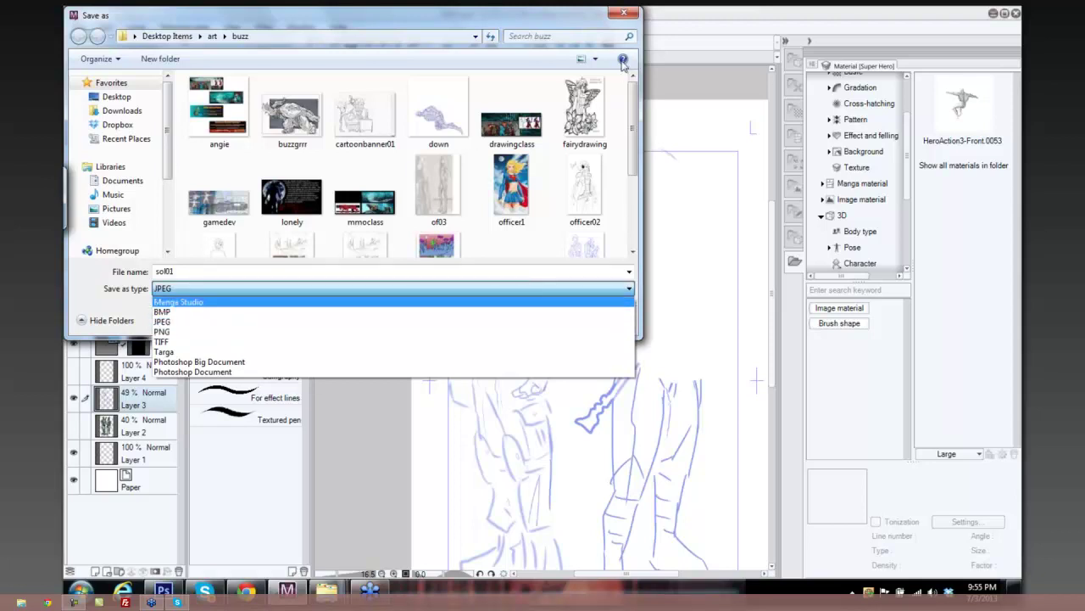
left_click(624, 17)
left_click(625, 16)
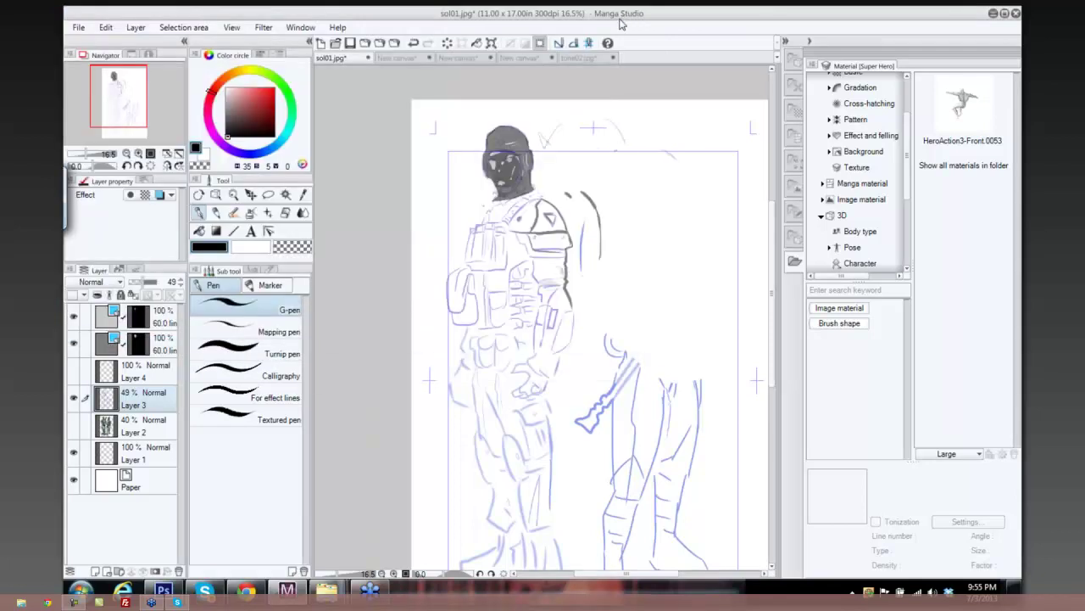
scroll(629, 222, "down", 2)
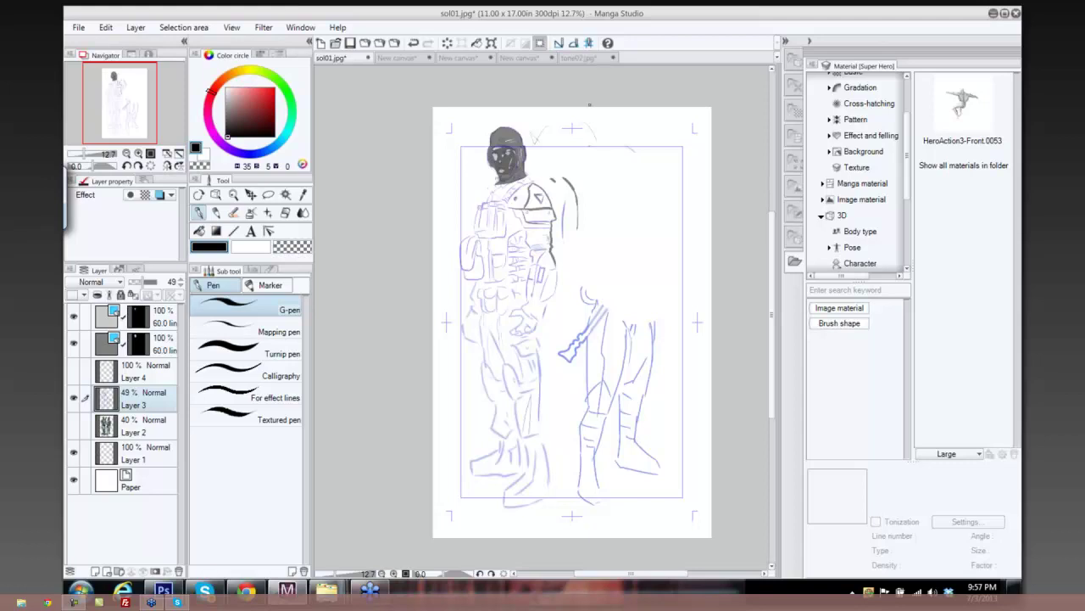
Zoom in, rotate the canvas for inking, and ink a curved edge beside the shoulder plate.
scroll(546, 252, "up", 4)
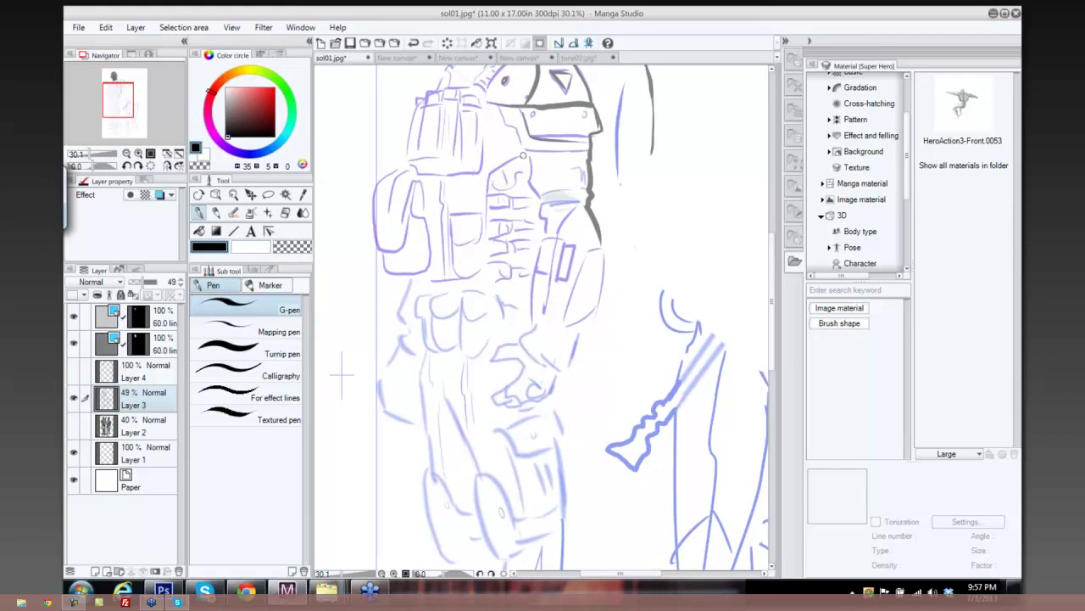
mouse_move(520, 156)
left_mouse_down()
mouse_move(492, 175)
mouse_move(488, 208)
mouse_move(518, 156)
mouse_move(519, 170)
left_mouse_up()
key("ctrl+z")
key("ctrl+z")
left_click_drag(506, 207, 608, 232)
scroll(607, 232, "up", 5)
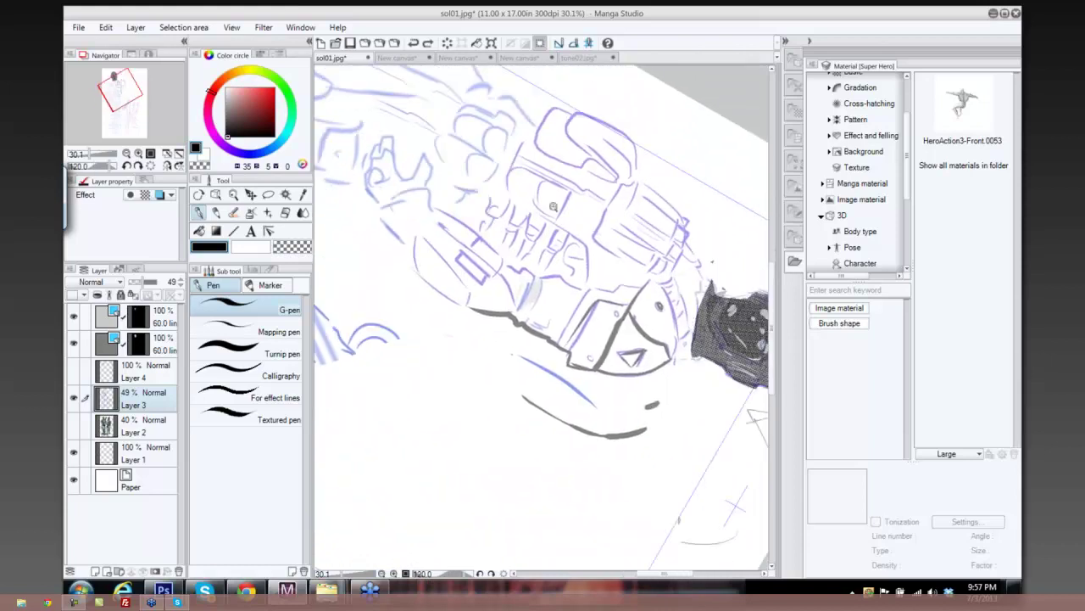
mouse_move(591, 258)
left_mouse_down()
mouse_move(607, 276)
mouse_move(612, 336)
left_mouse_up()
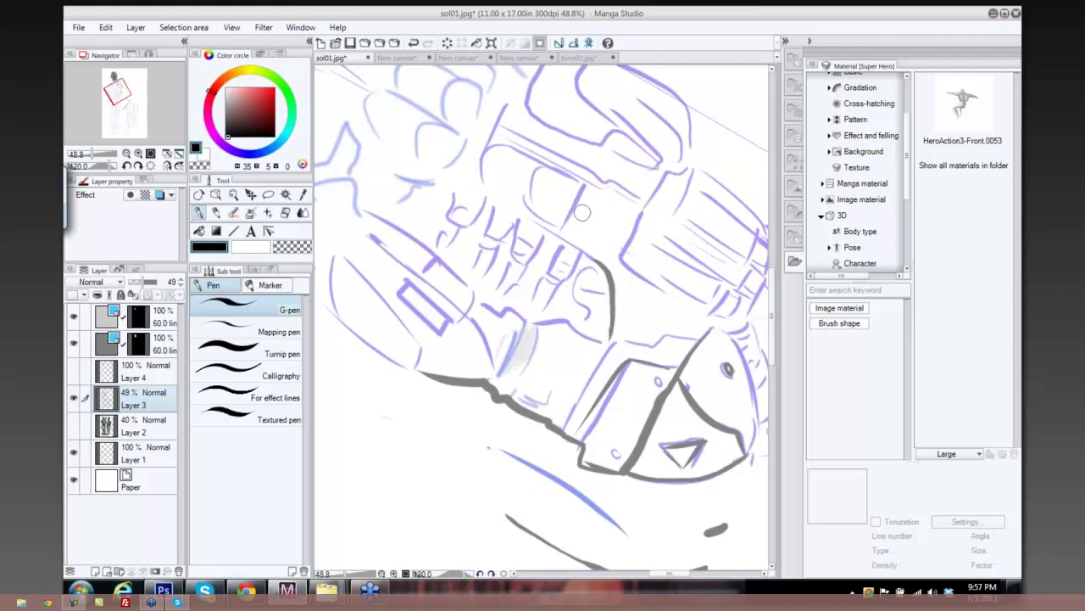
left_click_drag(582, 219, 585, 201)
Ink the chest pouch outlines and the canister's left edge with shadow hatching.
left_click_drag(536, 169, 553, 219)
left_click_drag(523, 125, 535, 168)
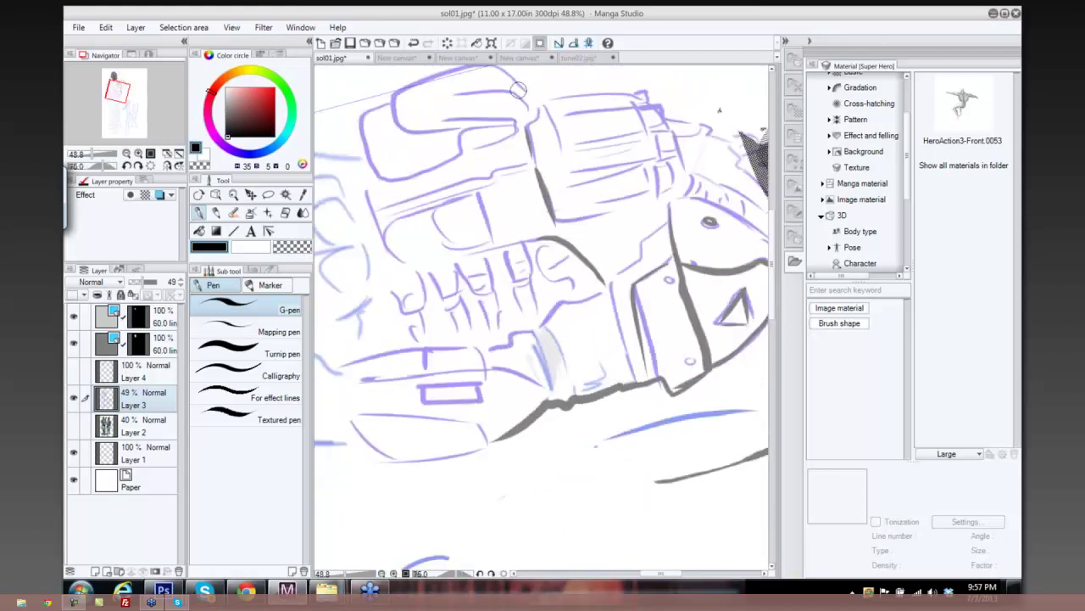
mouse_move(510, 75)
left_mouse_down()
mouse_move(544, 105)
mouse_move(556, 141)
left_mouse_up()
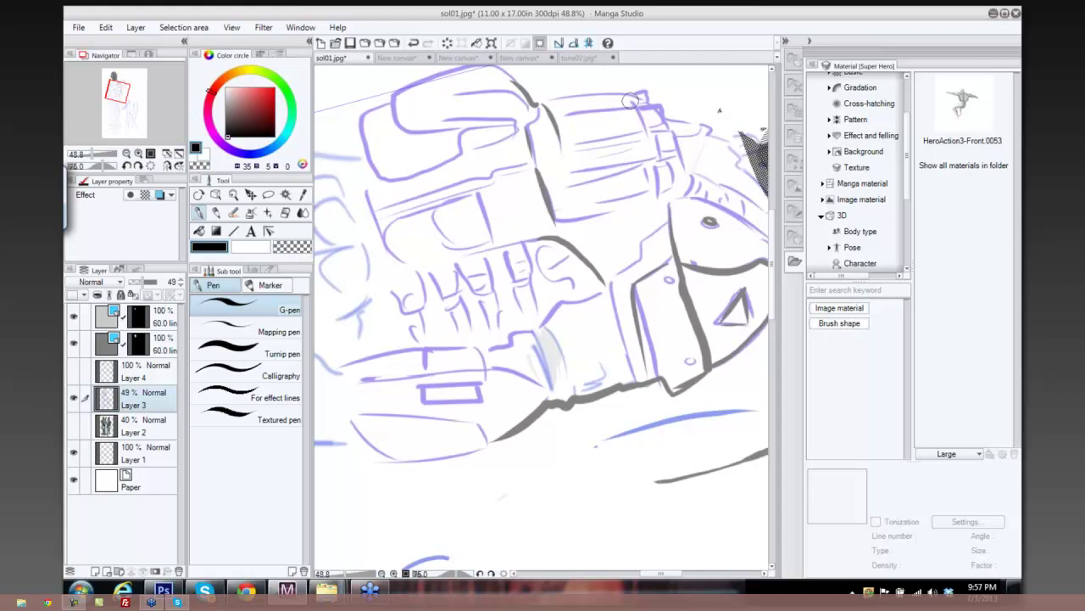
mouse_move(634, 98)
left_mouse_down()
mouse_move(648, 144)
mouse_move(655, 136)
mouse_move(659, 172)
mouse_move(658, 161)
mouse_move(657, 187)
mouse_move(645, 171)
mouse_move(645, 209)
mouse_move(668, 218)
mouse_move(702, 198)
left_mouse_up()
left_click_drag(610, 285, 637, 385)
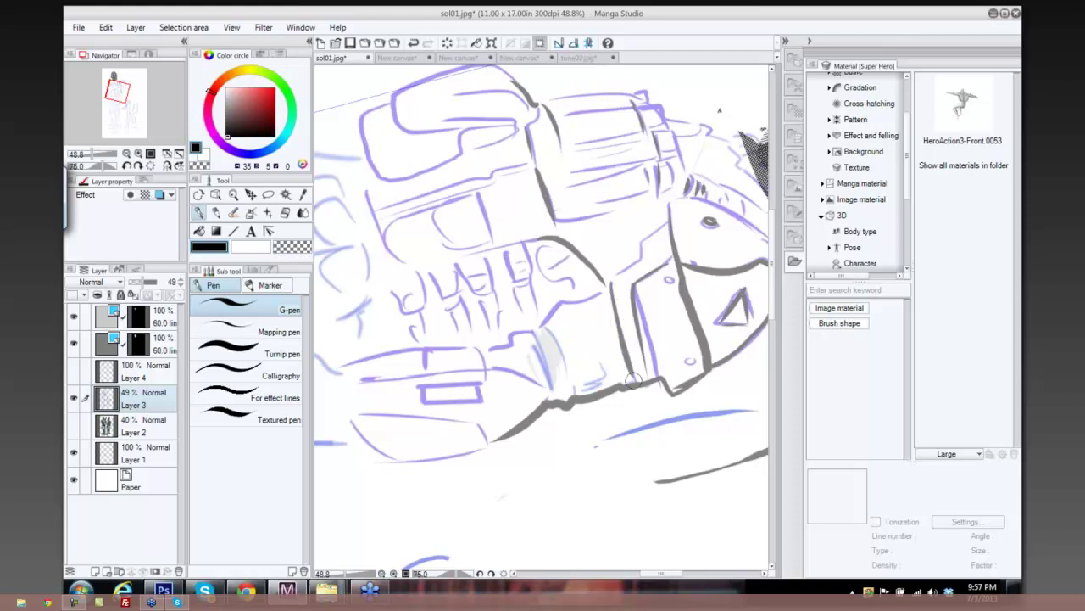
left_click_drag(547, 332, 566, 392)
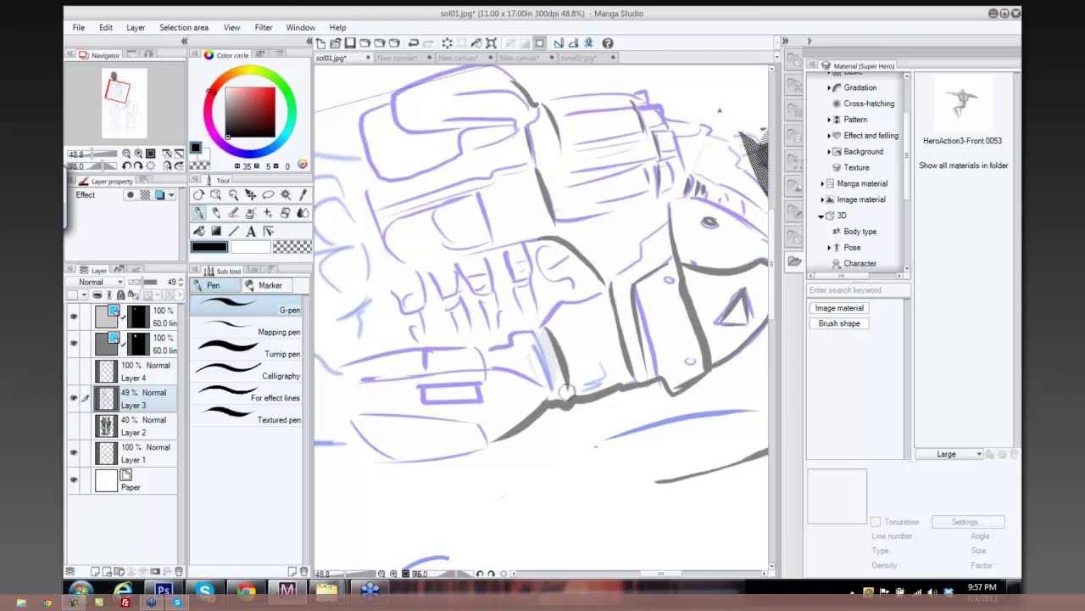
mouse_move(544, 351)
left_mouse_down()
mouse_move(558, 385)
mouse_move(548, 392)
left_mouse_up()
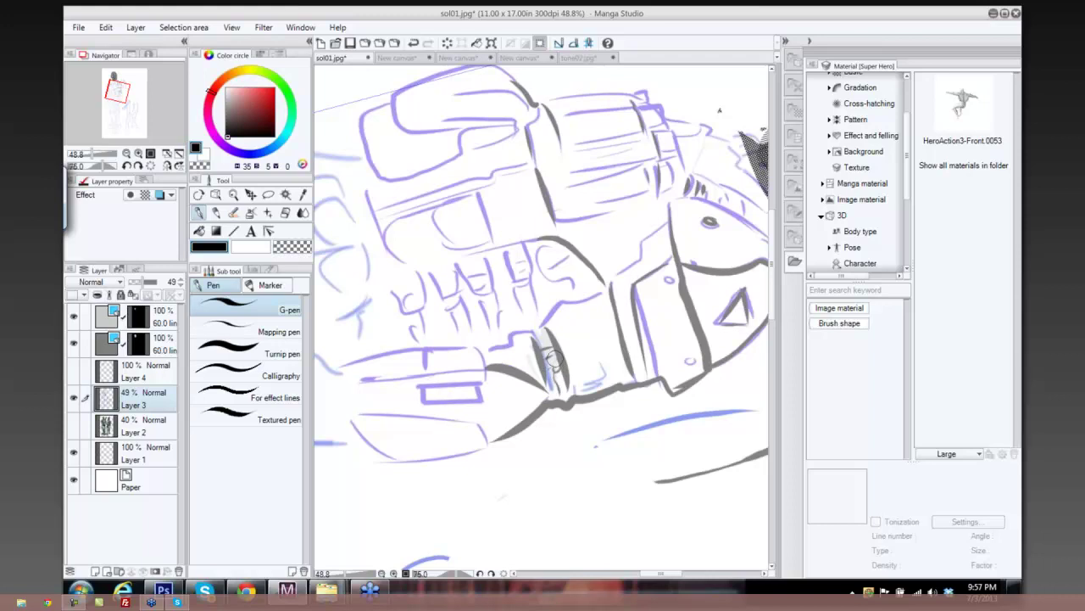
Reset the canvas rotation to upright and re-center the view on the soldier.
scroll(635, 377, "down", 3)
scroll(602, 383, "down", 1)
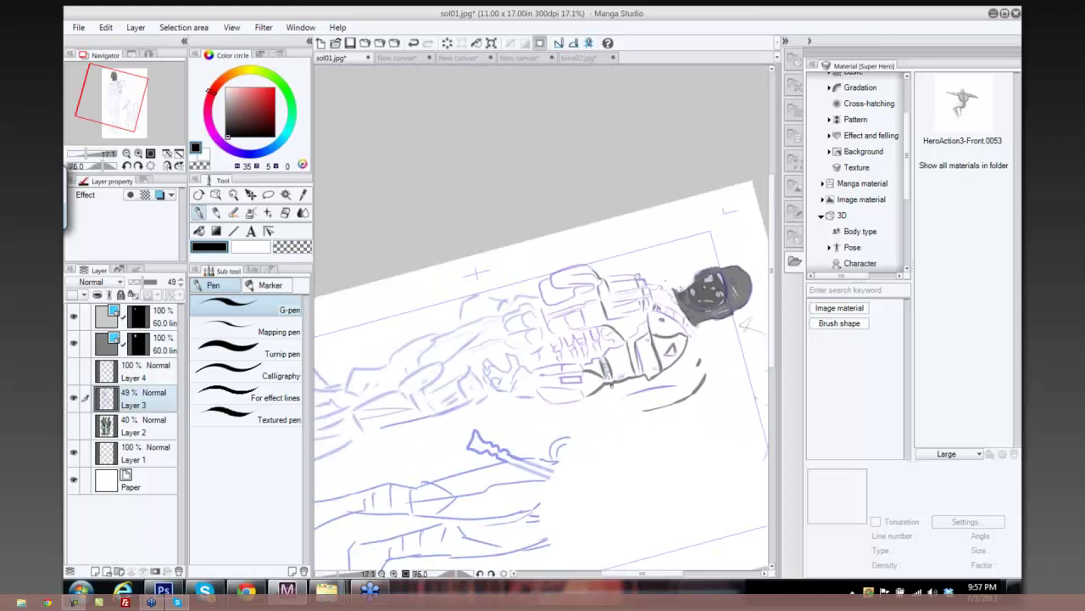
mouse_move(611, 386)
left_mouse_down()
mouse_move(594, 424)
mouse_move(560, 450)
mouse_move(475, 424)
mouse_move(474, 254)
mouse_move(593, 254)
mouse_move(607, 385)
left_mouse_up()
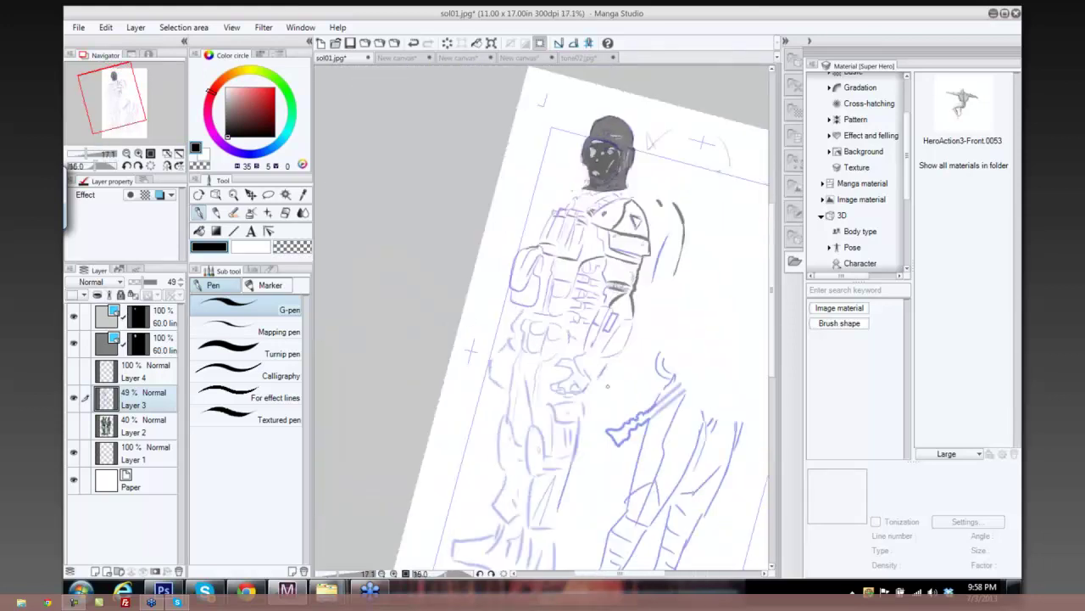
double_click(607, 386)
left_click_drag(657, 341, 608, 240)
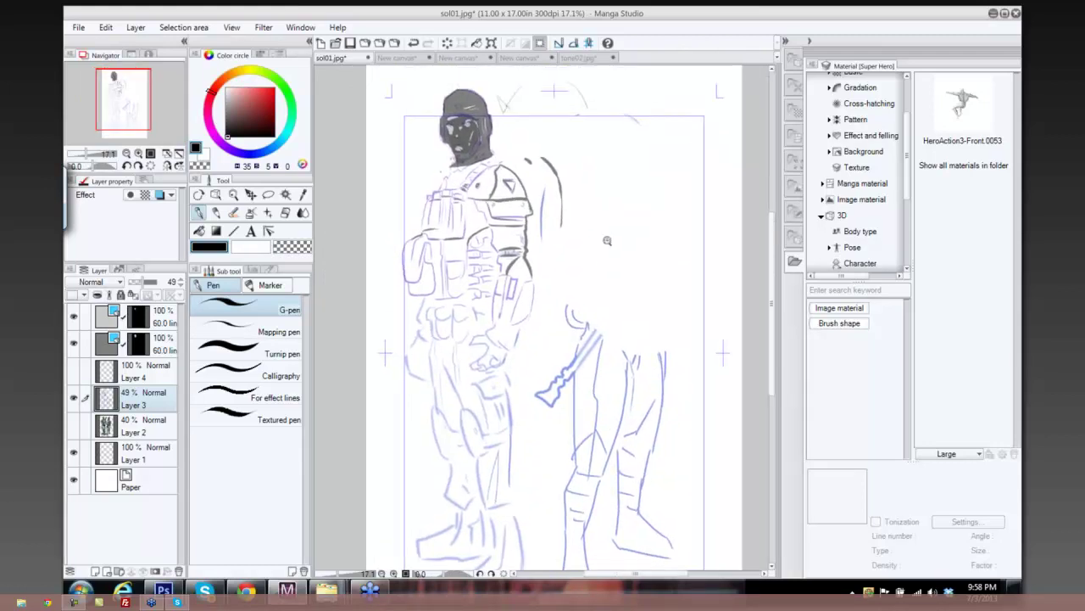
left_click(622, 240, "ctrl")
scroll(617, 238, "down", 2)
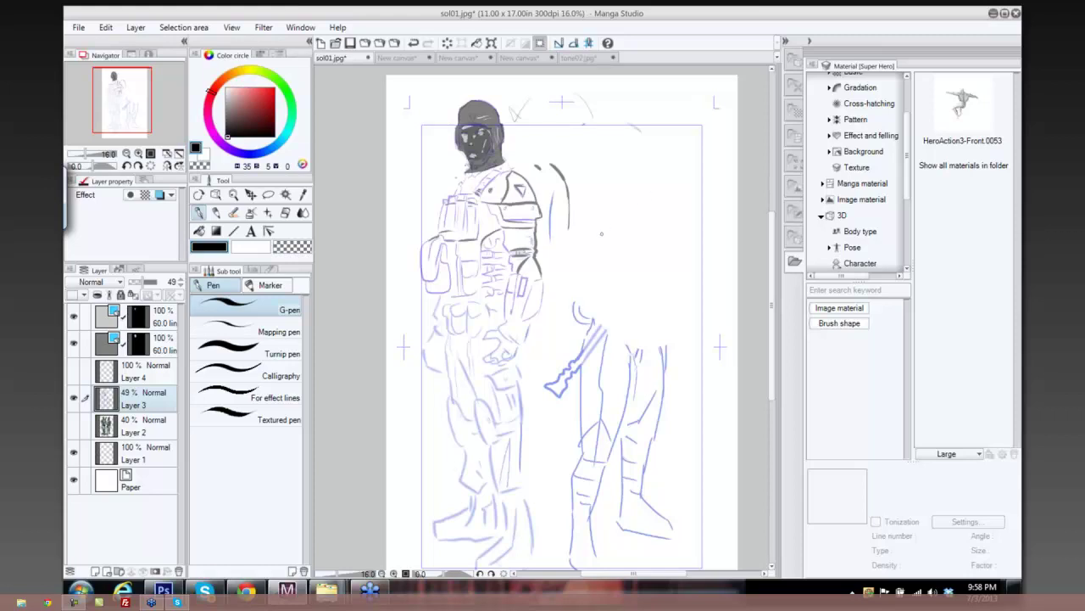
Create a new 11 × 17 in, 300 dpi canvas.
left_click(78, 27)
left_click(93, 44)
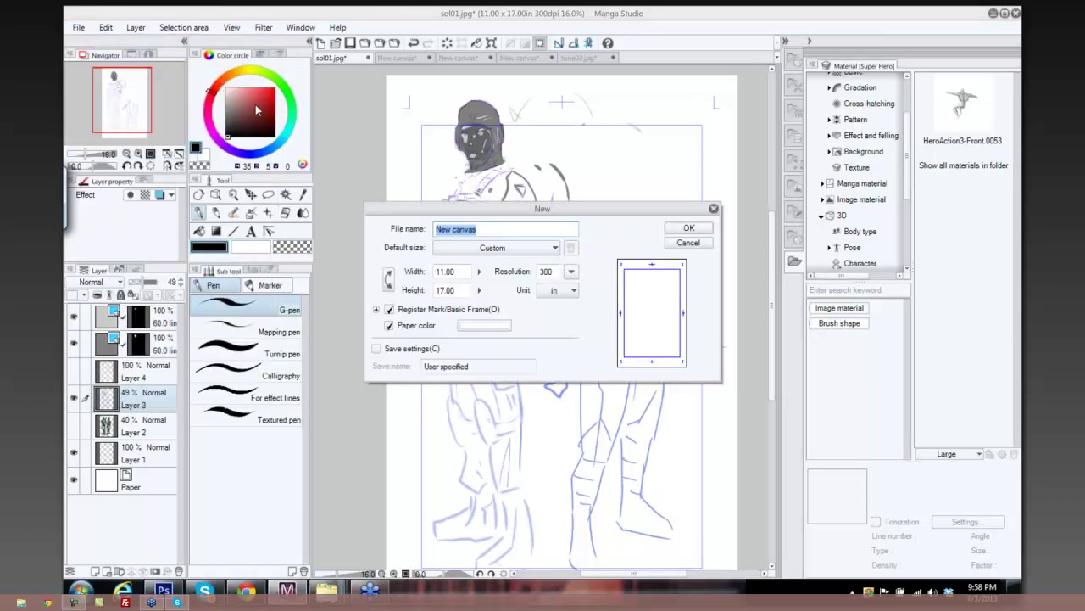
left_click(686, 229)
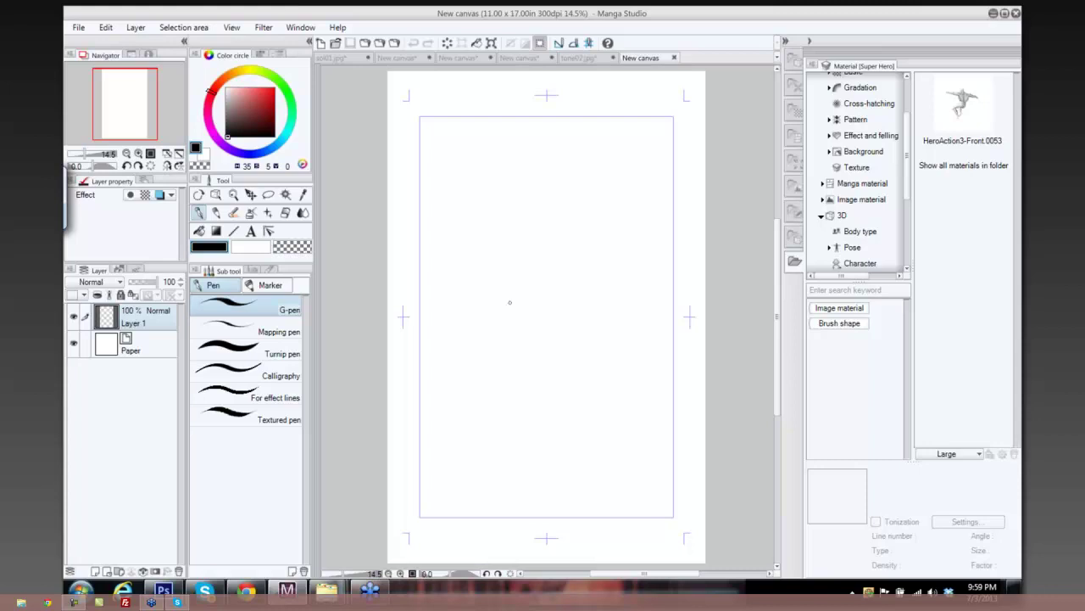
Sketch a pistol with an oval body, a hatched grip and a small box on top.
mouse_move(464, 265)
left_mouse_down()
mouse_move(556, 256)
mouse_move(522, 285)
mouse_move(589, 273)
mouse_move(468, 263)
left_mouse_up()
mouse_move(429, 292)
left_mouse_down()
mouse_move(530, 296)
mouse_move(468, 305)
mouse_move(590, 274)
mouse_move(444, 300)
mouse_move(429, 283)
mouse_move(465, 270)
mouse_move(407, 356)
left_mouse_up()
mouse_move(438, 310)
left_mouse_down()
mouse_move(471, 305)
mouse_move(472, 317)
left_mouse_up()
mouse_move(437, 339)
left_mouse_down()
mouse_move(476, 323)
mouse_move(463, 352)
left_mouse_up()
mouse_move(463, 353)
left_mouse_down()
mouse_move(448, 375)
mouse_move(434, 368)
mouse_move(444, 361)
left_mouse_up()
mouse_move(449, 266)
left_mouse_down()
mouse_move(472, 245)
mouse_move(489, 261)
mouse_move(568, 255)
mouse_move(556, 234)
mouse_move(595, 227)
mouse_move(568, 239)
left_mouse_up()
left_click_drag(527, 242, 551, 254)
left_click_drag(548, 251, 583, 270)
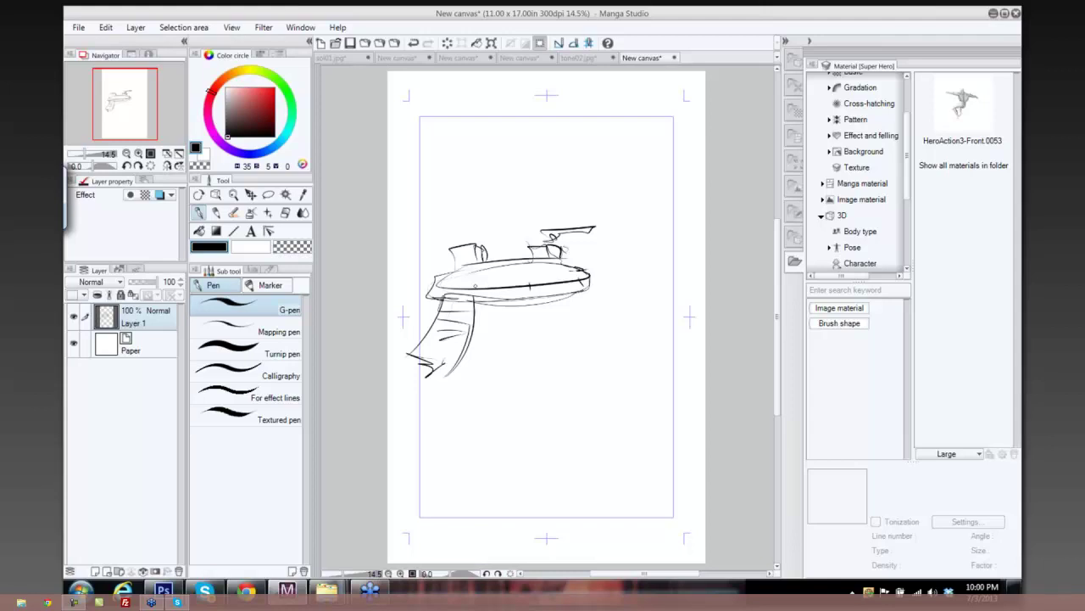
Create another new canvas with the default settings.
left_click(79, 30)
left_click(106, 47)
left_click(674, 222)
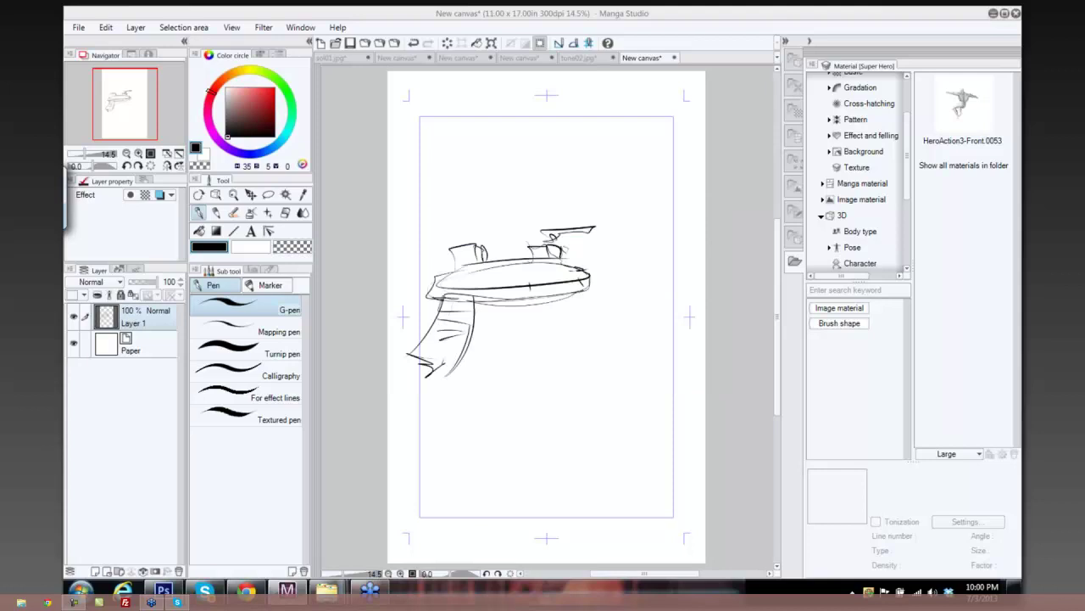
Mark X vanishing points at left, right and bottom centre, and join them with guide lines.
mouse_move(392, 242)
left_mouse_down()
mouse_move(407, 235)
mouse_move(395, 263)
left_mouse_up()
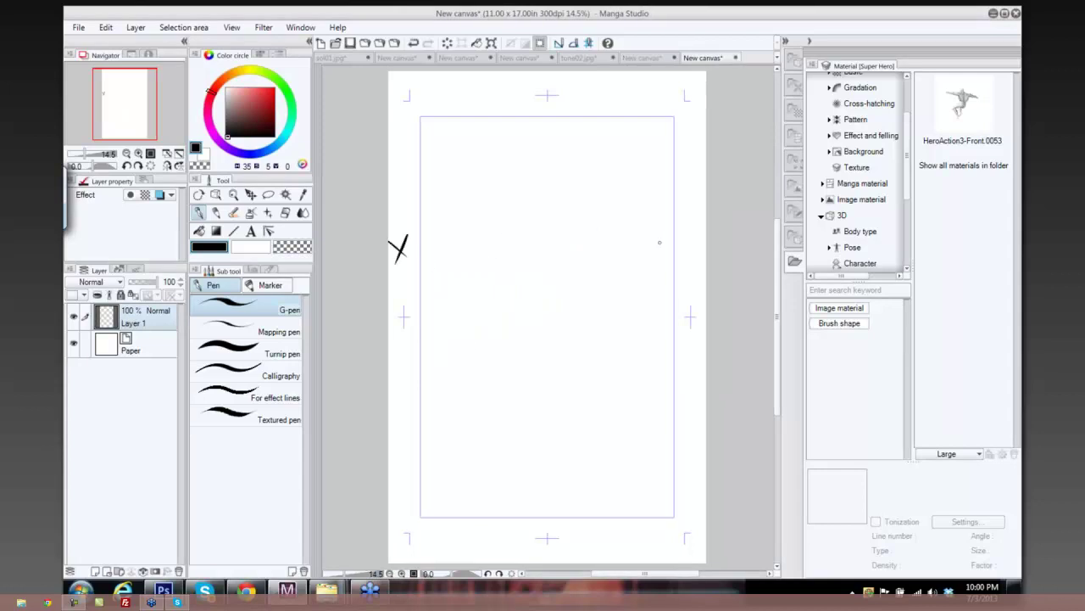
left_click_drag(676, 229, 701, 244)
left_click_drag(700, 228, 685, 256)
left_click_drag(506, 526, 520, 537)
left_click_drag(529, 523, 521, 542)
left_click_drag(395, 247, 583, 413)
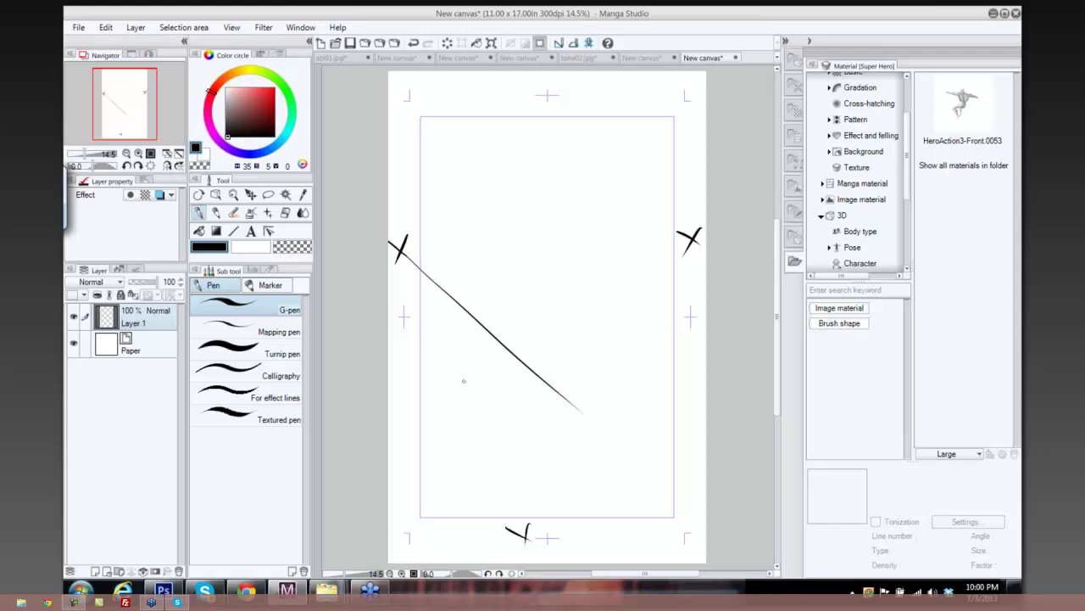
left_click_drag(439, 399, 683, 247)
mouse_move(395, 246)
left_mouse_down()
mouse_move(702, 235)
mouse_move(509, 534)
left_mouse_up()
mouse_move(407, 261)
left_mouse_down()
mouse_move(446, 324)
mouse_move(530, 539)
left_mouse_up()
Erase part of a diagonal guide, then add a vertical line to the bottom point and a top curve.
key("e")
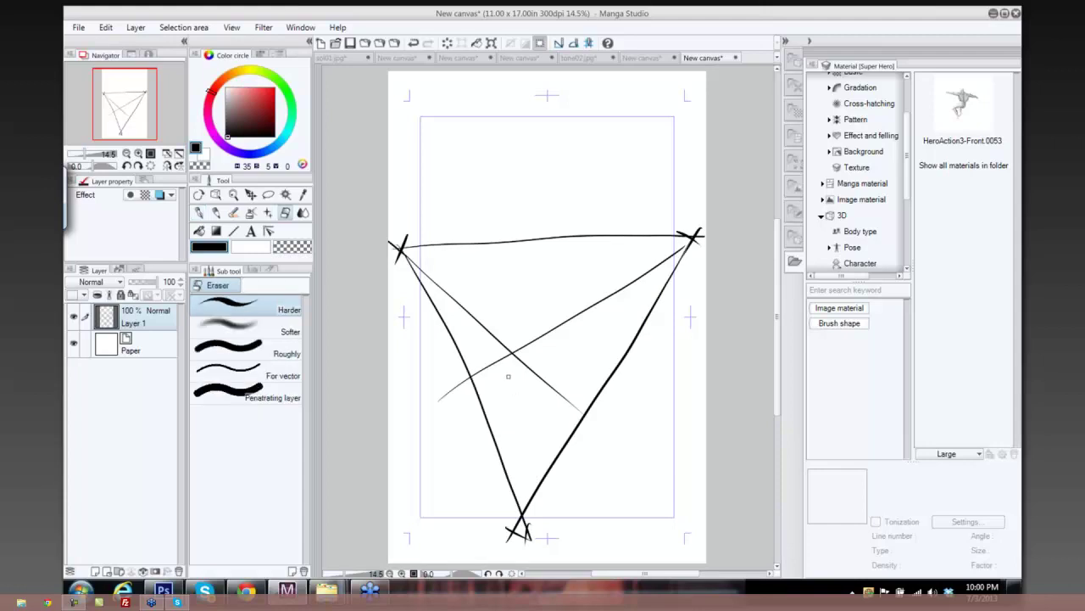
mouse_move(508, 359)
left_mouse_down()
mouse_move(558, 394)
mouse_move(488, 366)
mouse_move(472, 375)
left_mouse_up()
key("p")
left_click_drag(513, 351, 507, 533)
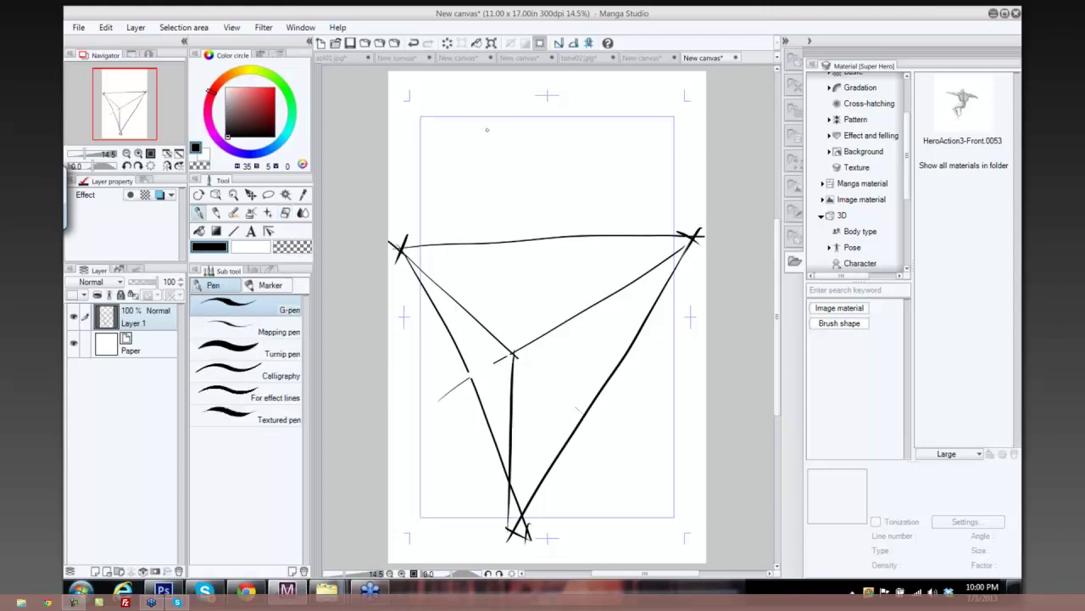
left_click_drag(486, 130, 535, 153)
Set the drawing colour to white and return to the sol01.jpg soldier page.
left_click(591, 356, "alt")
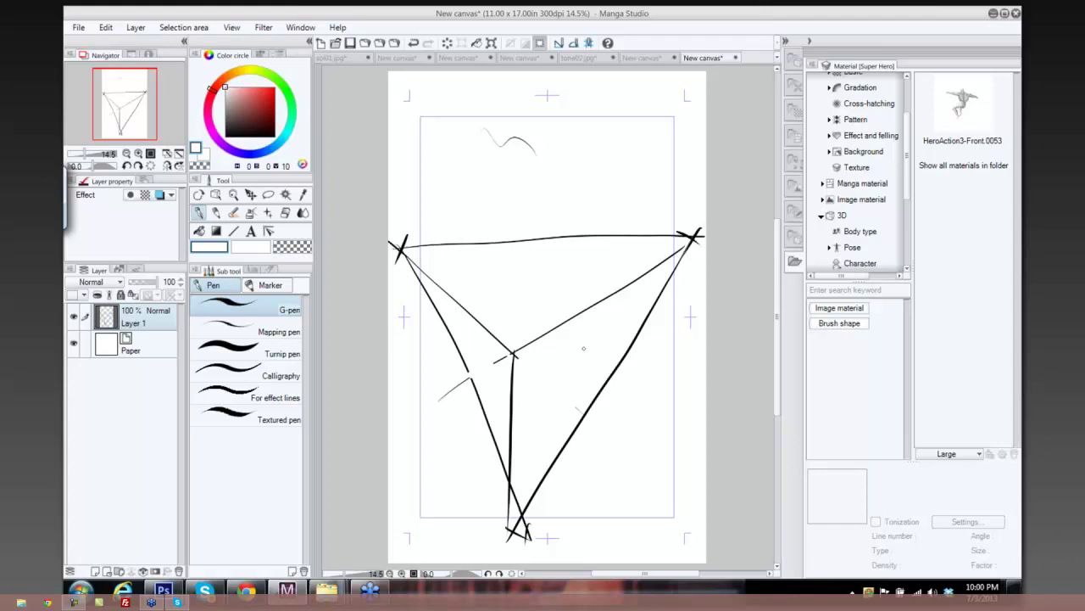
left_click(335, 58)
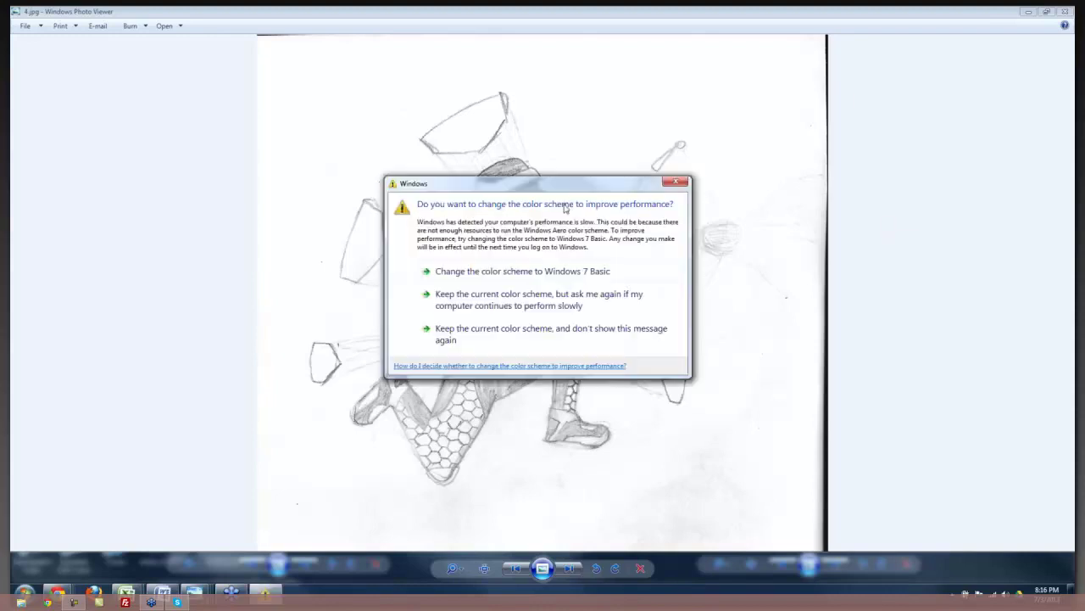
Dismiss the colour scheme warning, keeping the current scheme.
left_click(540, 294)
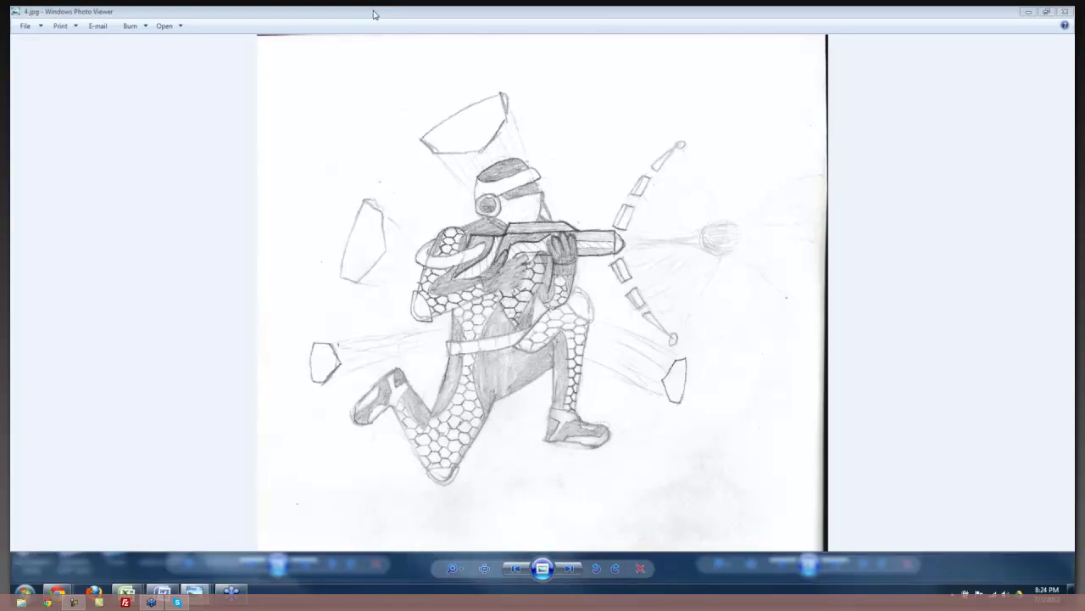
Restore the full-screen 4.jpg viewer to a window and close the shotgun photo.
double_click(374, 14)
left_click_drag(373, 15, 337, 83)
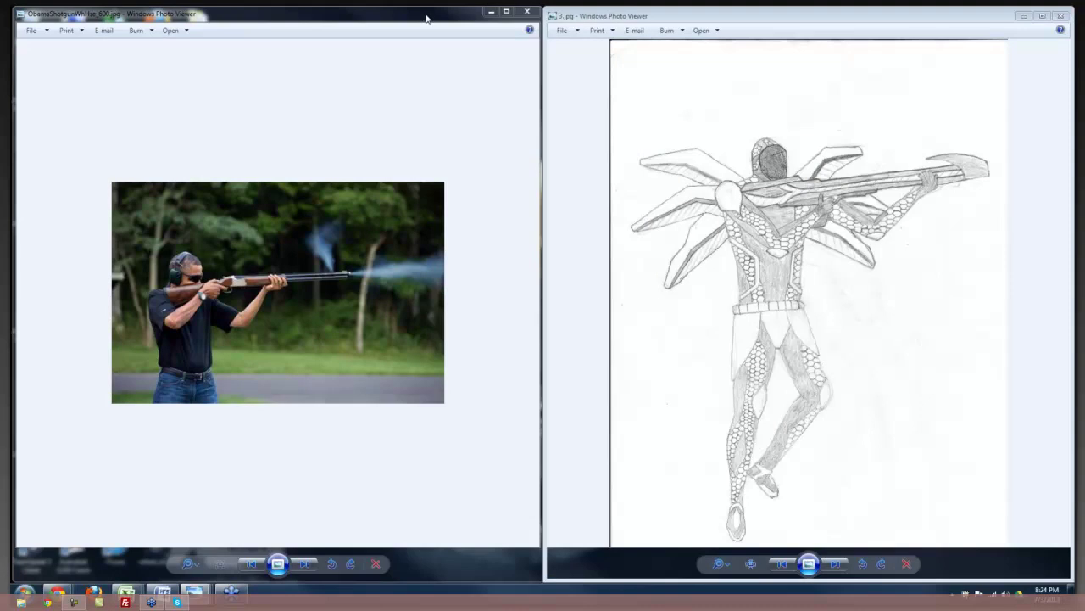
left_click_drag(428, 17, 429, 41)
key("alt+F4")
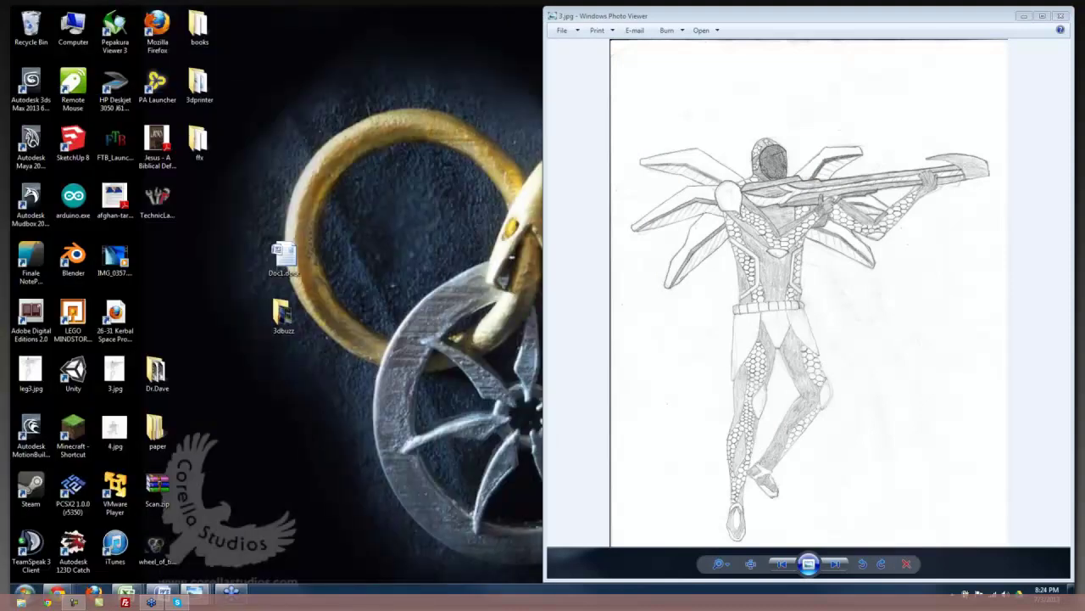
Snap 4.jpg to the left half of the screen and 3.jpg to the right half.
double_click(114, 433)
left_click_drag(169, 175, 407, 16)
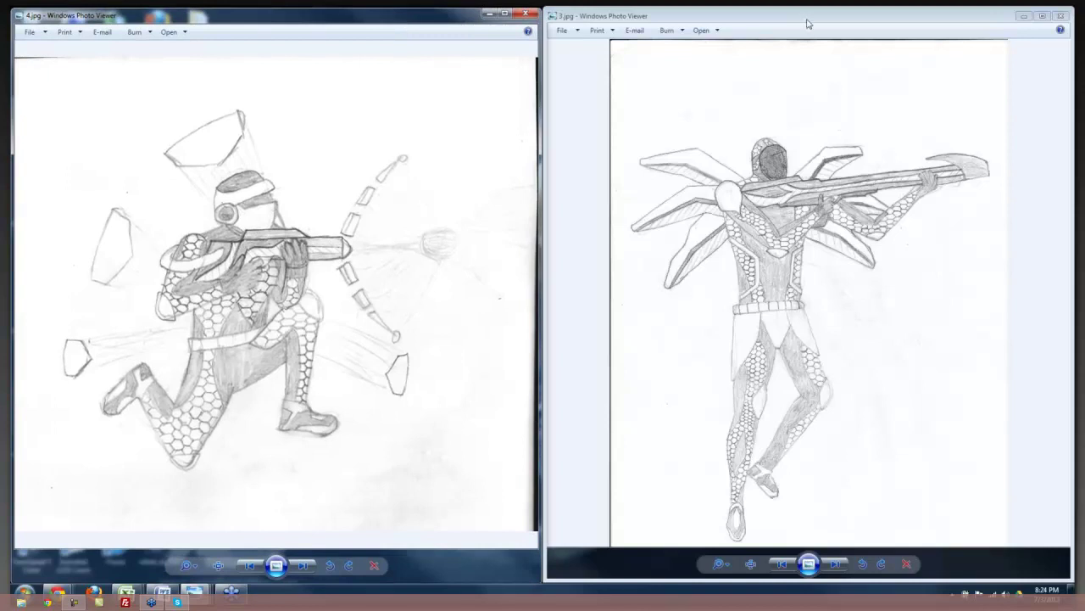
left_click_drag(807, 24, 670, 4)
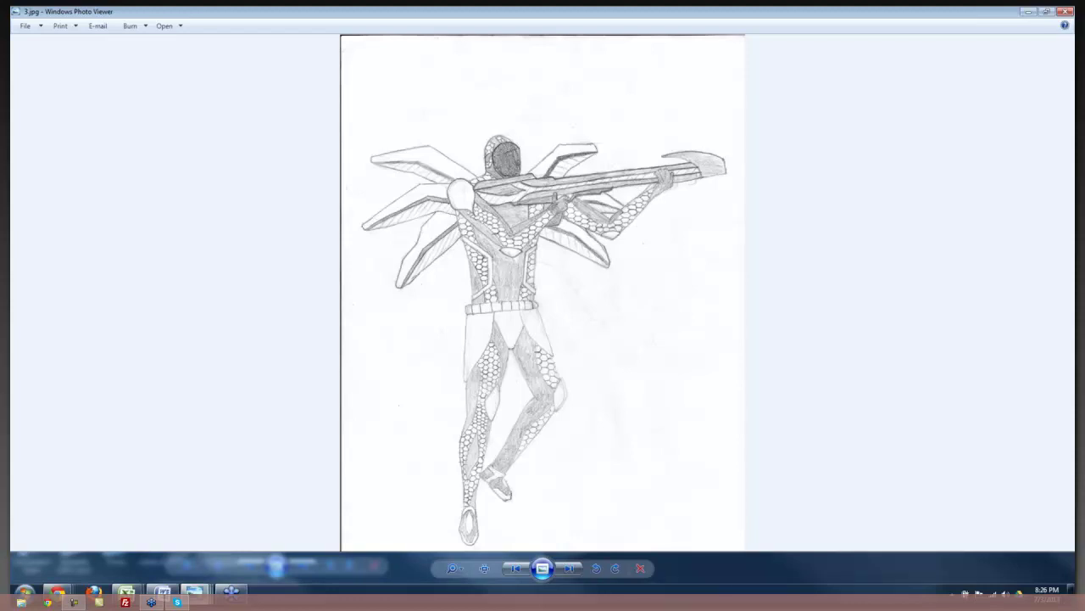
mouse_move(200, 594)
left_click(288, 524)
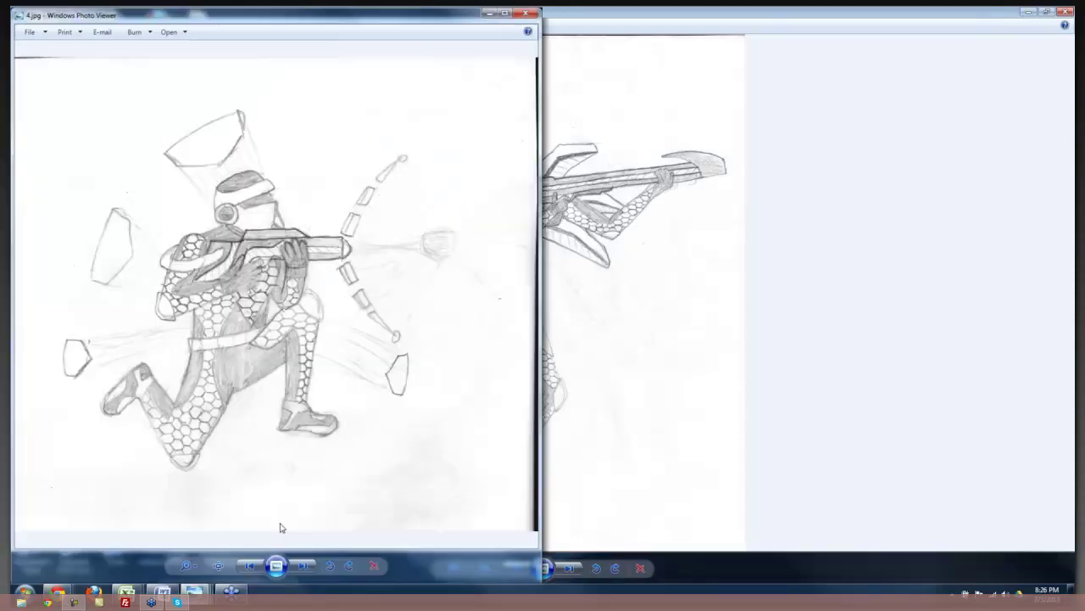
double_click(747, 16)
left_click_drag(747, 17, 933, 149)
left_click_drag(1070, 148, 1081, 149)
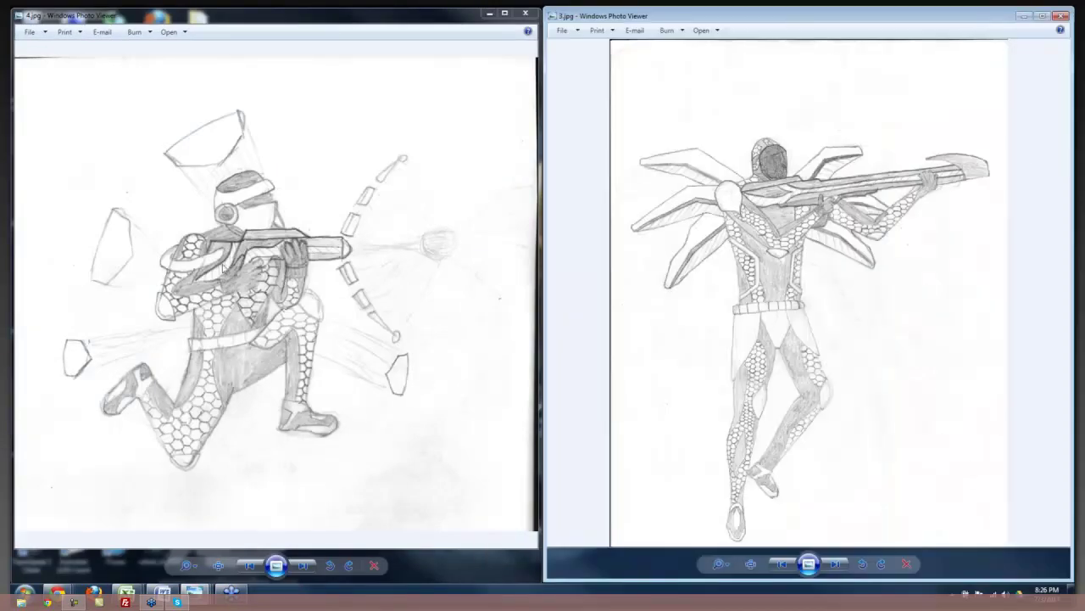
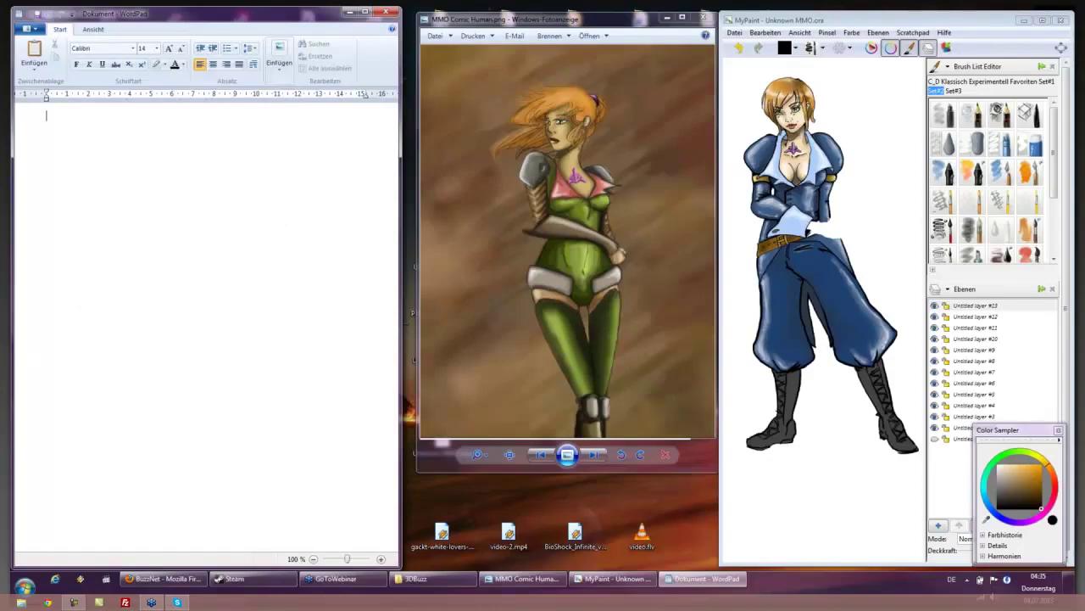
Finish 'mic still broken', then add a line about waking up with 10- 15 min before work.
type("til")
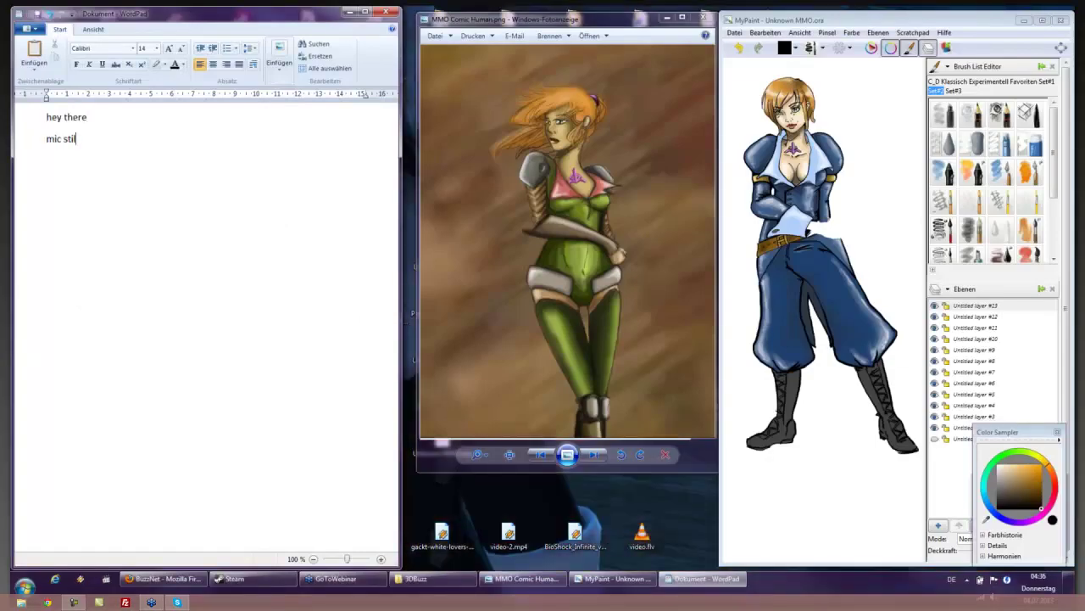
type("l broken")
key("Return")
type("i just woke up. ")
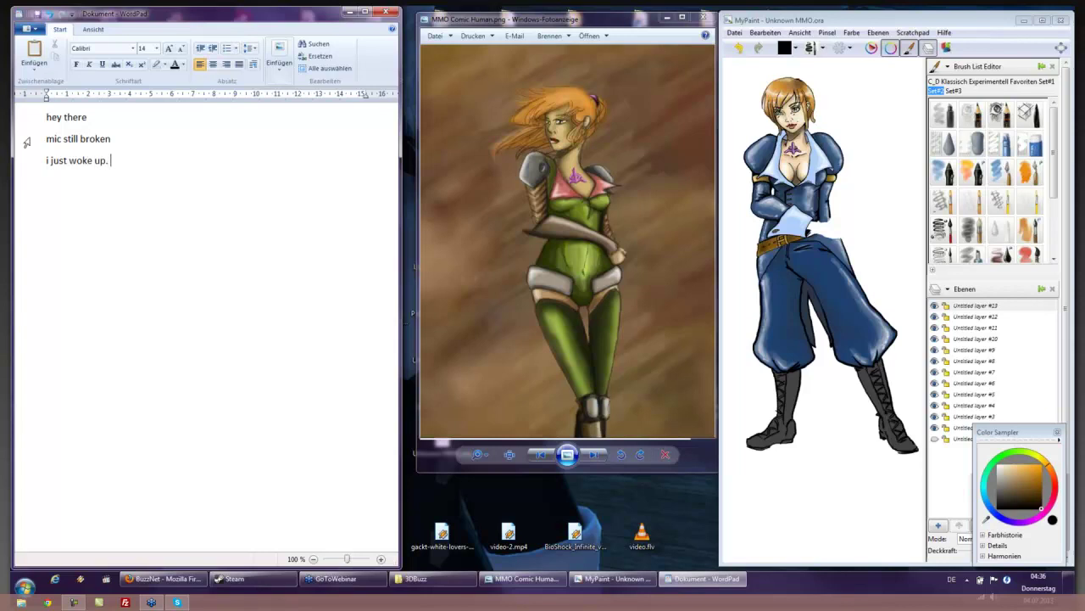
type("got ")
type("just bou")
type("t 10.15")
key("BackSpace")
key("BackSpace")
key("BackSpace")
key("BackSpace")
type("- 15 min b")
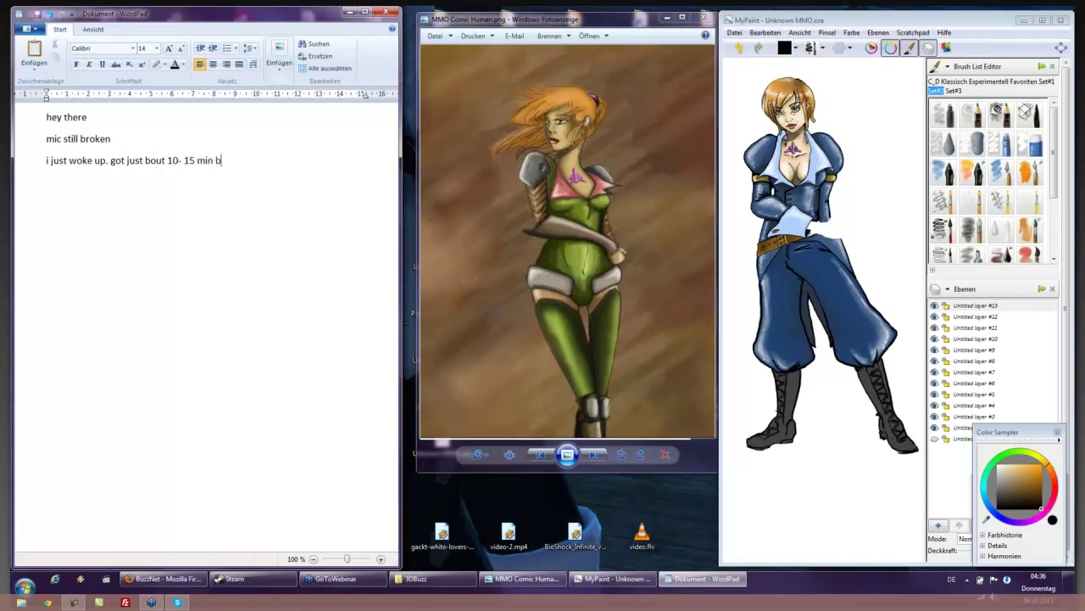
type("efore going to work")
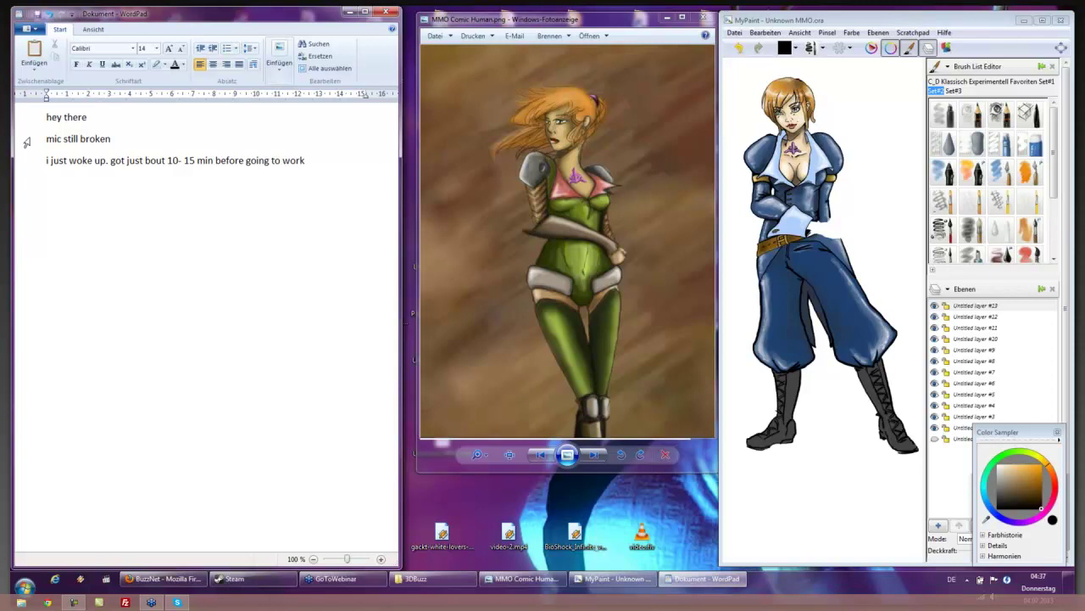
Add a line saying the left picture was made in art rage, was kinda tricky, and is for the comic book heroine.
type("the left one i played aroud")
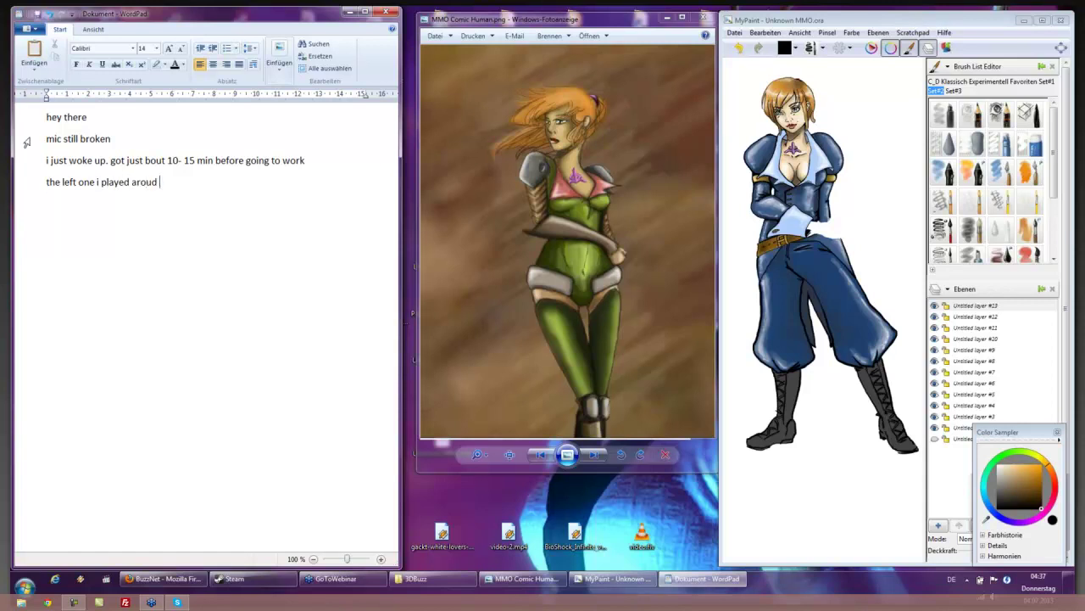
key("BackSpace")
key("BackSpace")
type("und with art rage ")
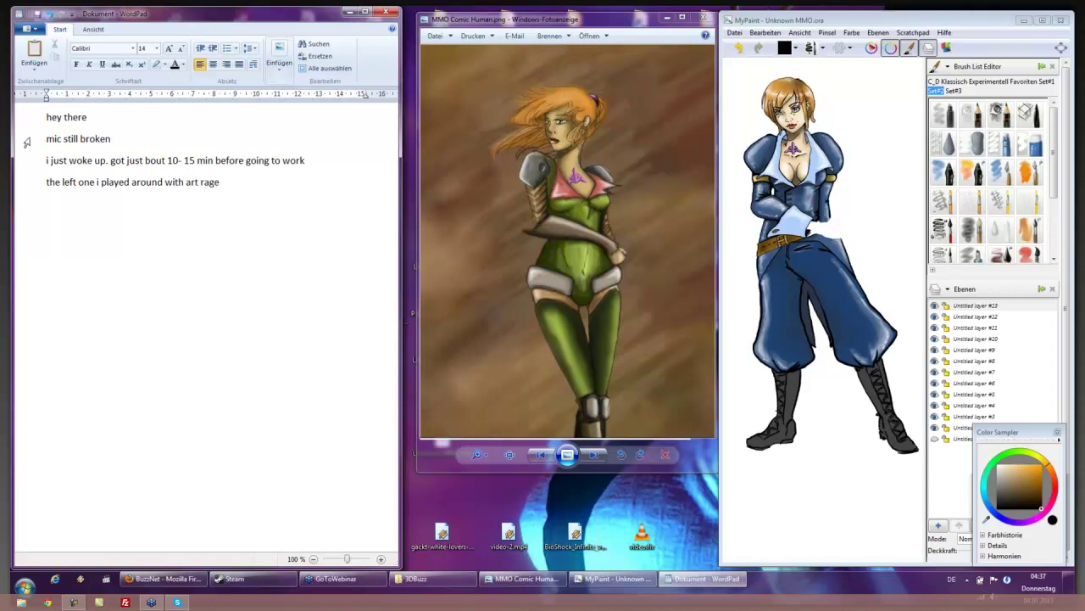
type(", ")
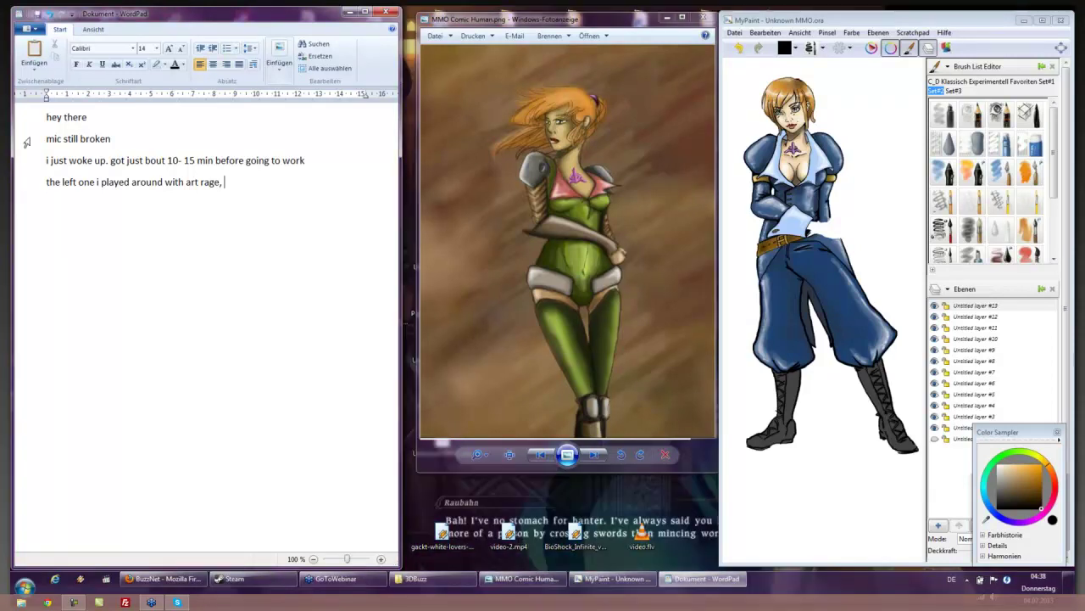
type("it")
type("'s")
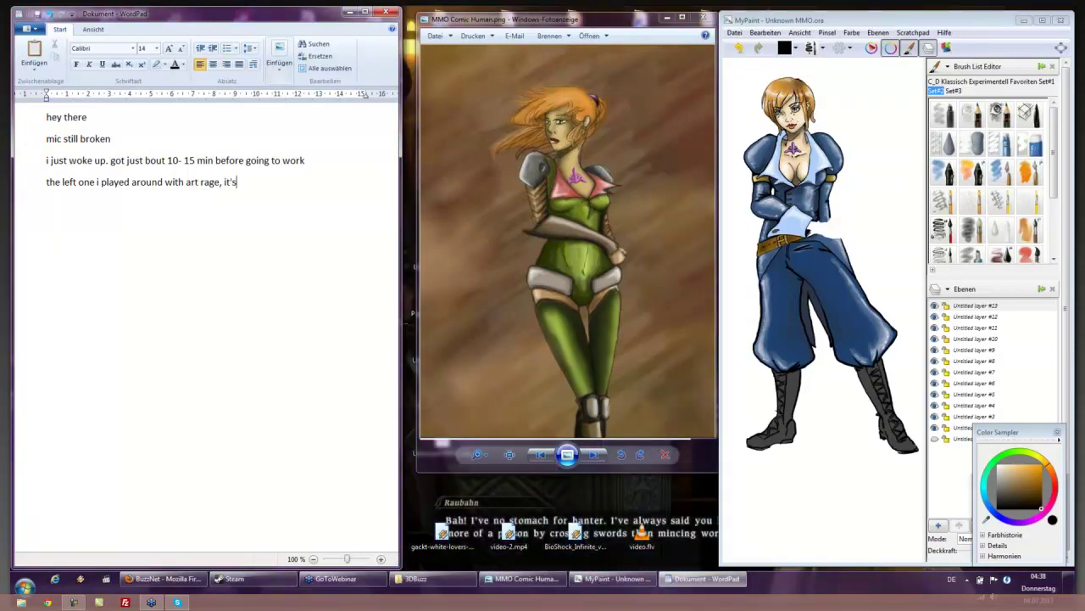
type(" kinda tricky. thought for the")
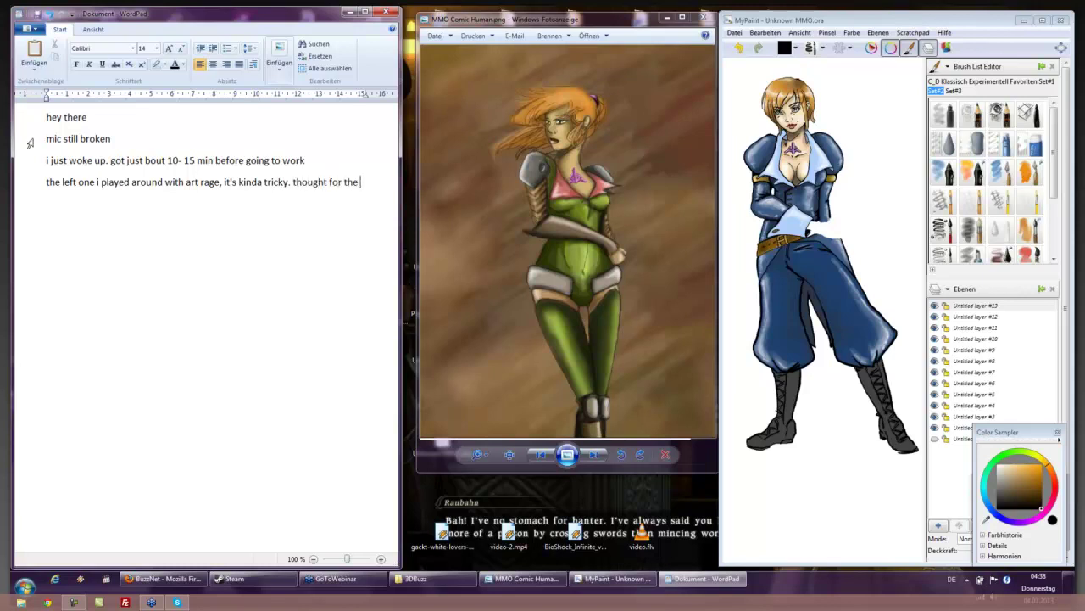
type("human comic book heroin ")
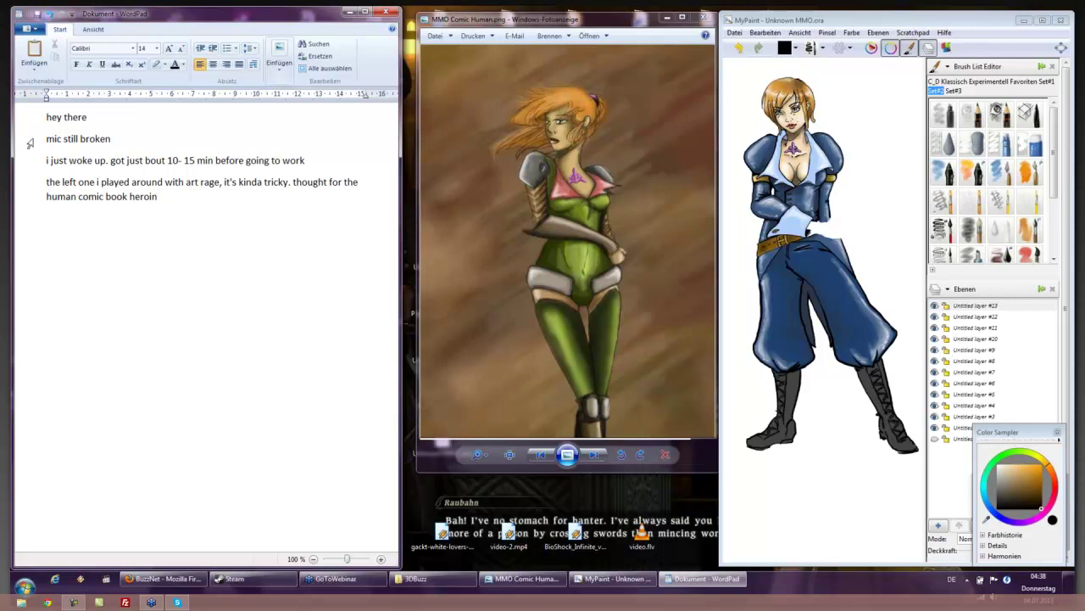
type("that she's going to have ")
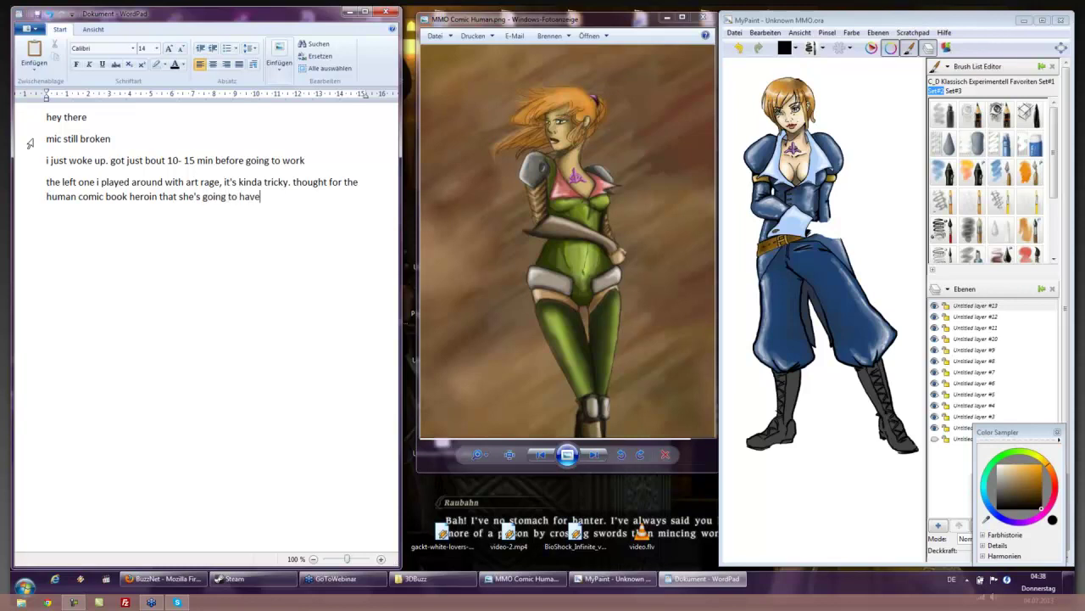
type("thee")
End the heroine line with 'open collar.', then add the lines 'yes.' and 'both pics actually'.
key("BackSpace")
type("open collar")
key("BackSpace")
type(".")
key("Return")
type("yes.")
key("Return")
type("both e")
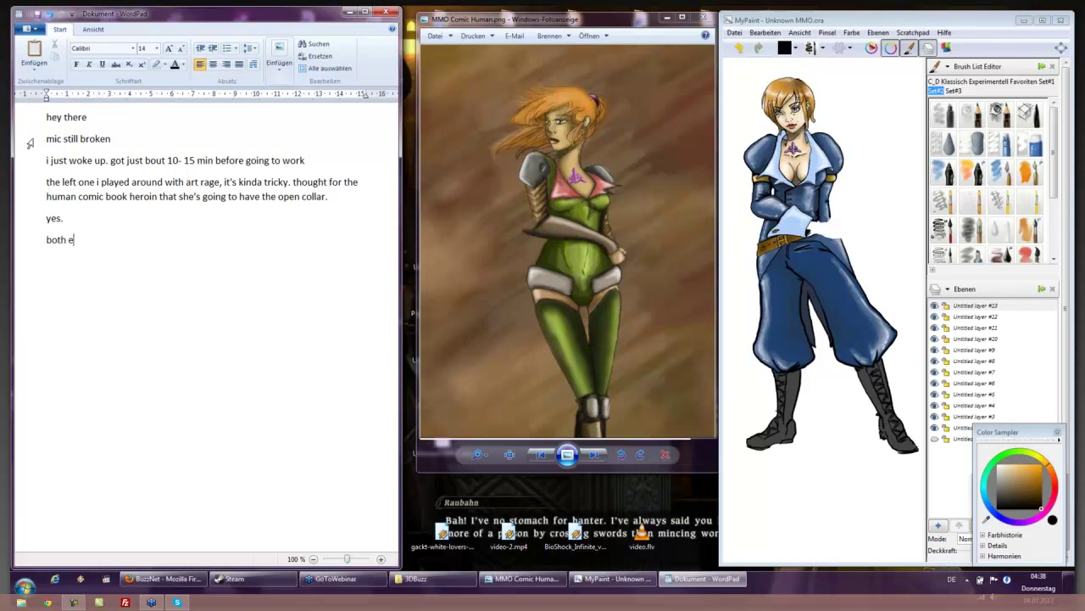
key("BackSpace")
type("pics actually")
key("Return")
Write a paragraph crediting star trek's naval terminology and calling it a classic series of the 60-70 years.
type("the other ")
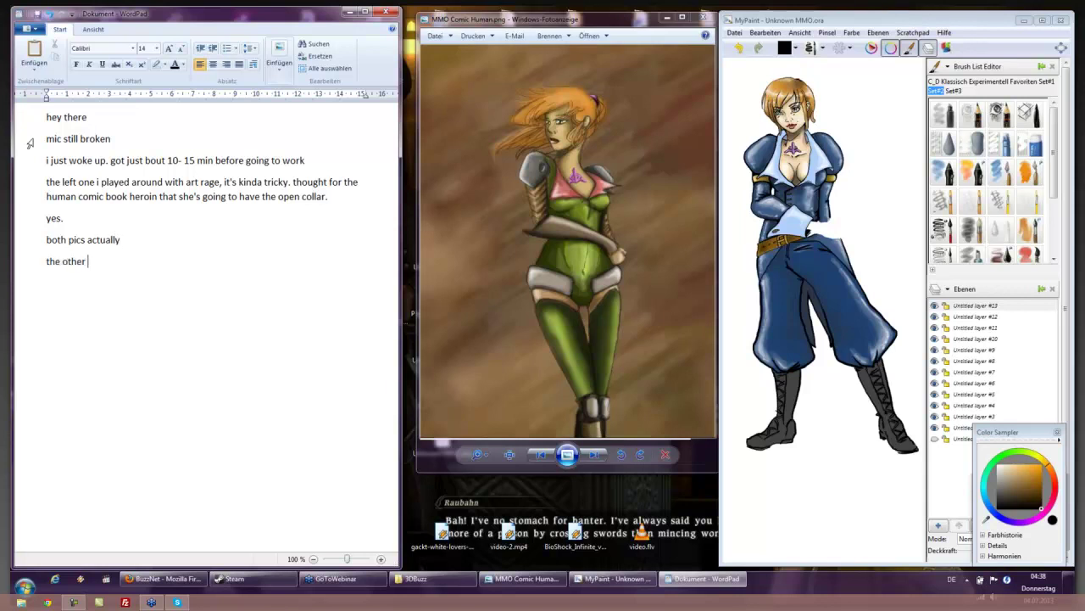
type("one was inspired ")
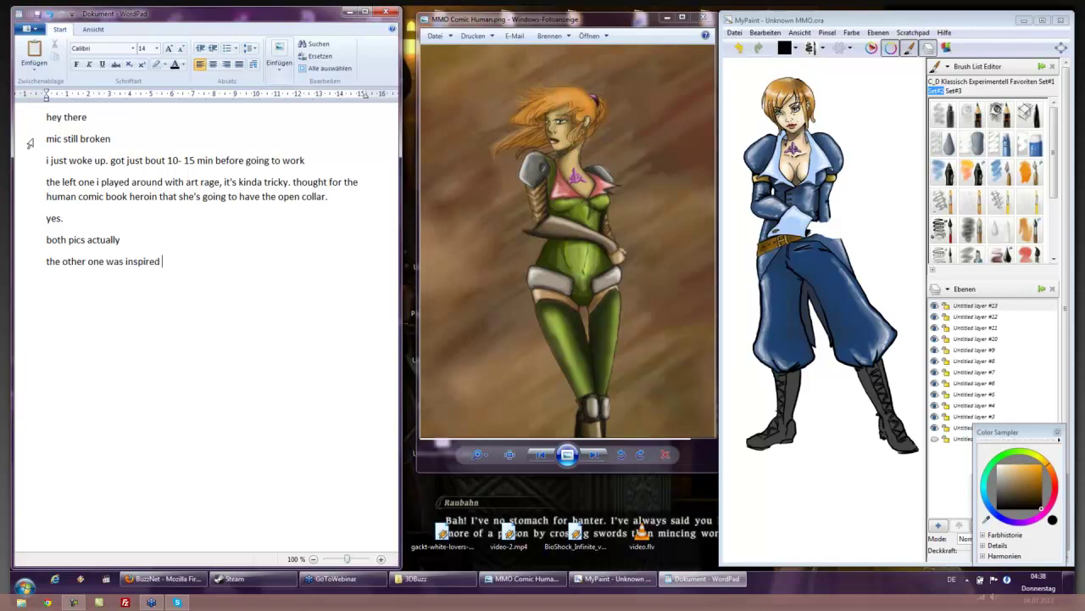
type("by")
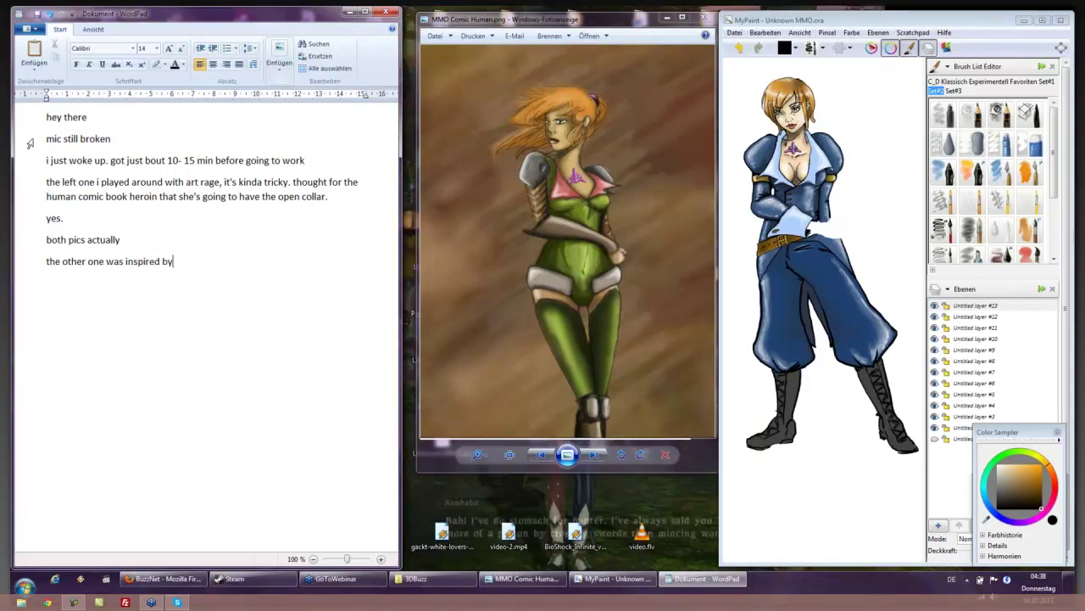
type(" star tre")
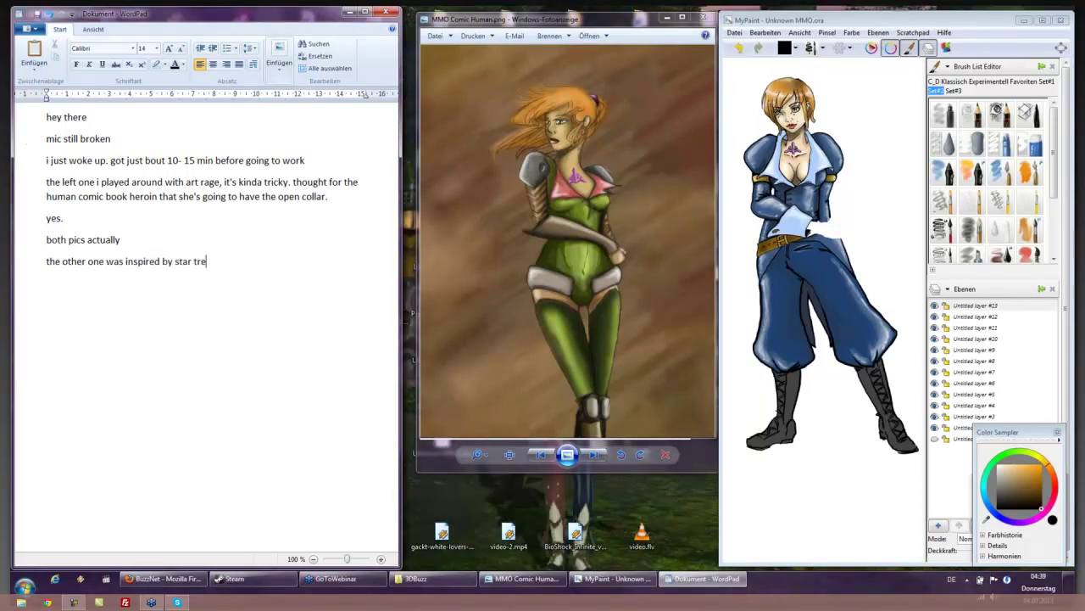
type("k actually, because mos")
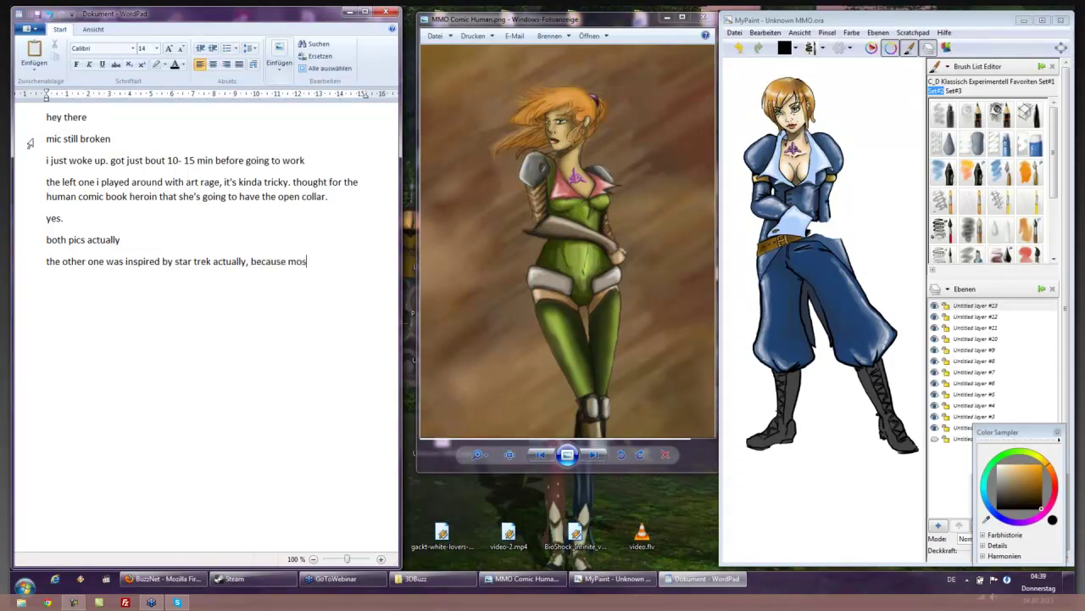
type("t of there ")
type("termin")
type("o")
type("l")
key("BackSpace")
type("ology is from the ")
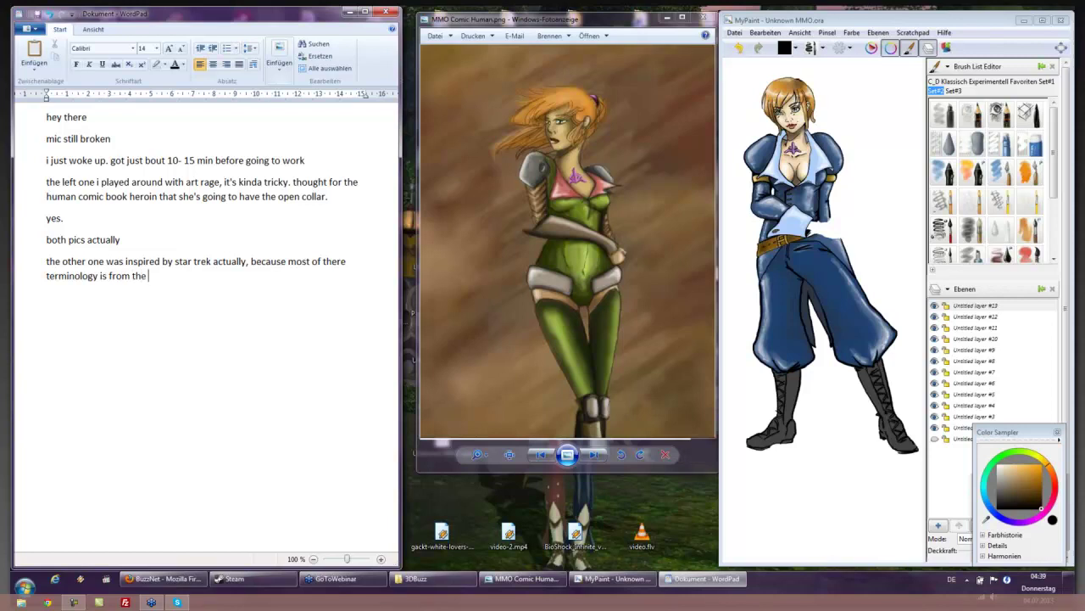
type("navy actually. they made")
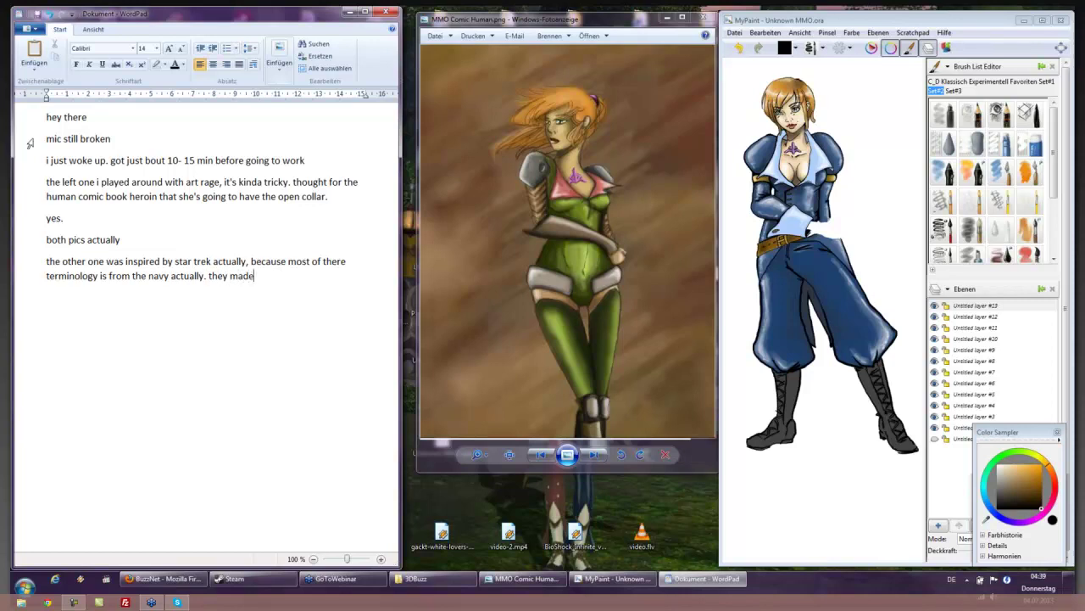
type(" many")
type("references to naval")
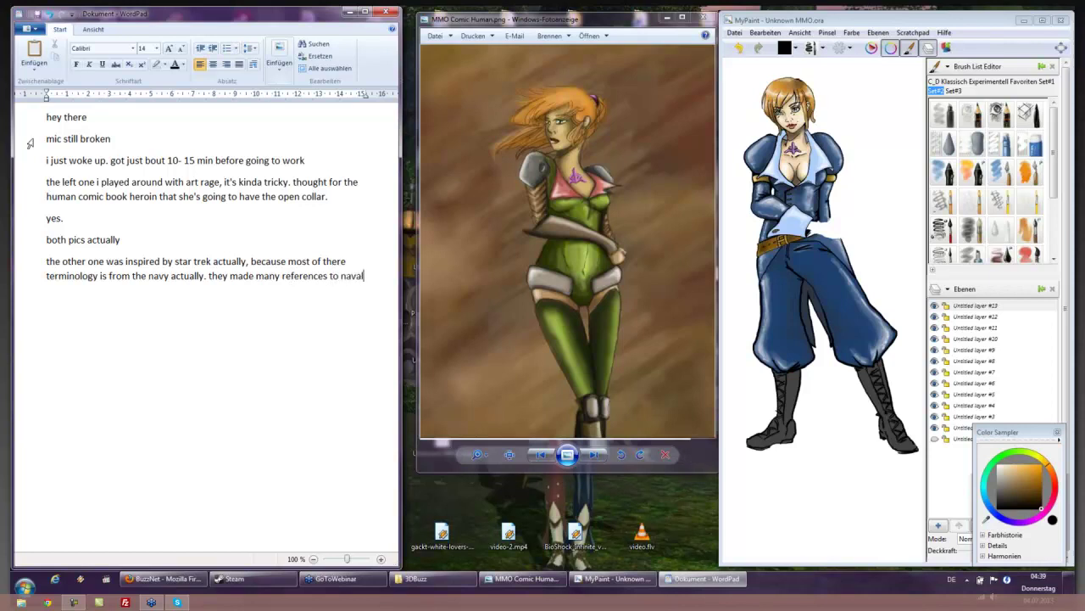
type(" traditions and is a clas")
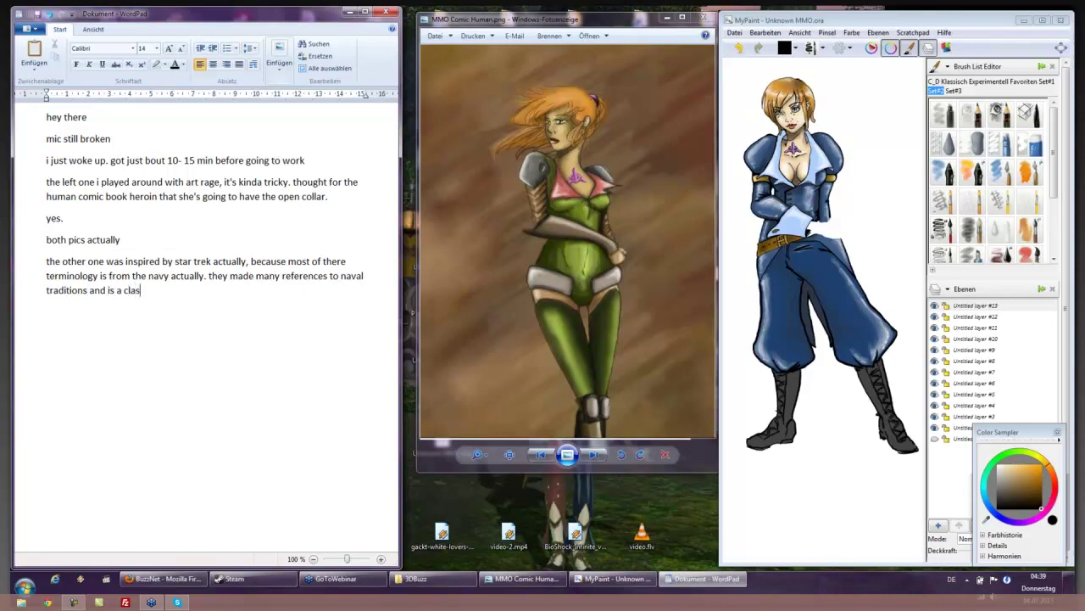
type("sical")
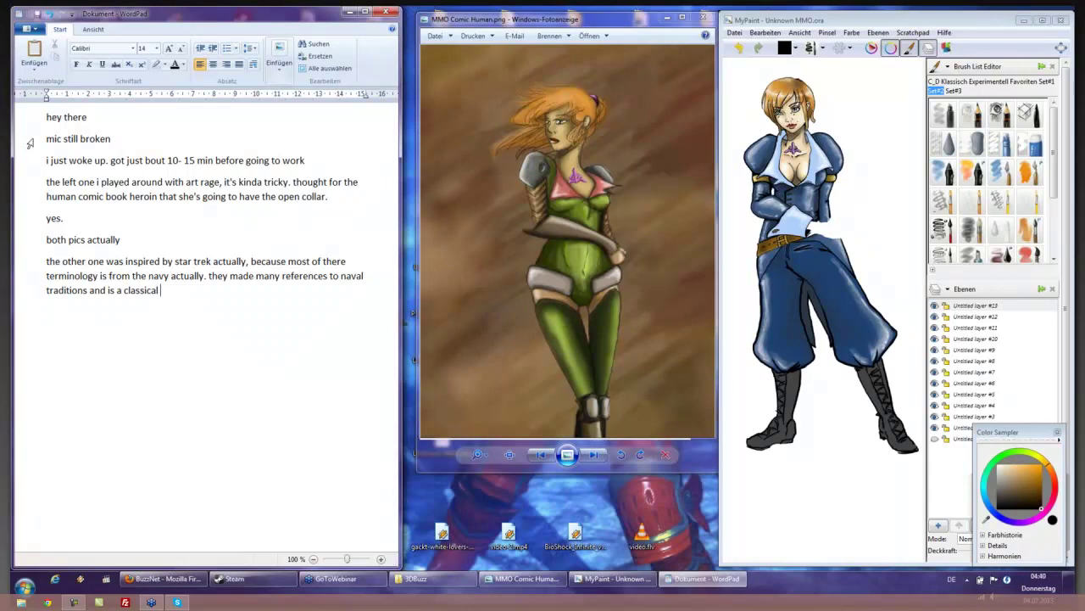
type(" science fiction series of the 56")
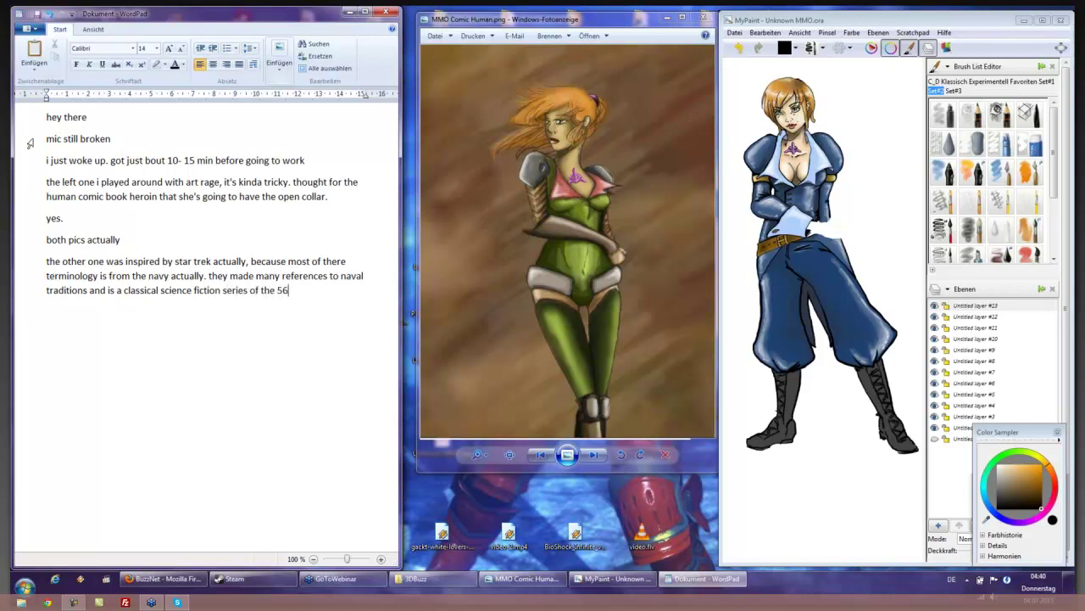
key("BackSpace")
type("60-70 years")
Add that it's a rarely used concept good for a comic style, then start the 'yeah, but like…' line.
type(". it'S also a not very often u")
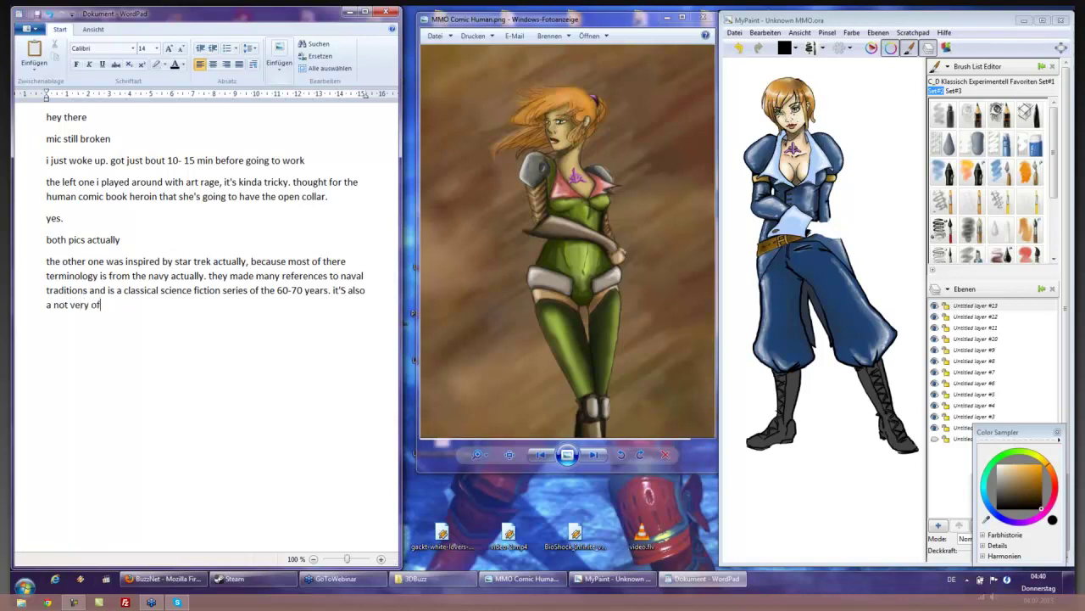
type("sed concept")
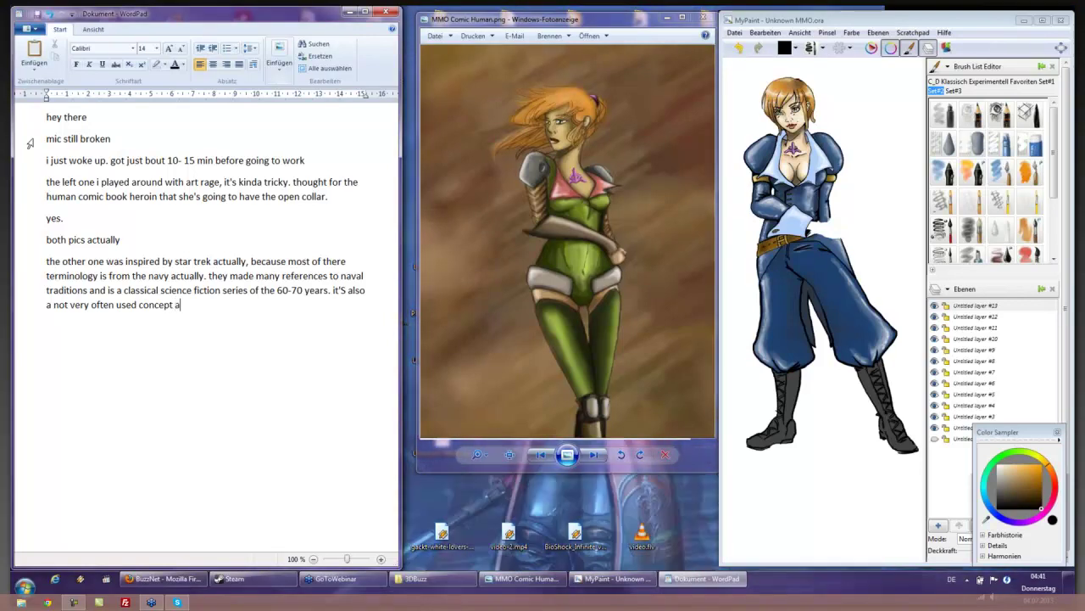
type("and iss good for a ")
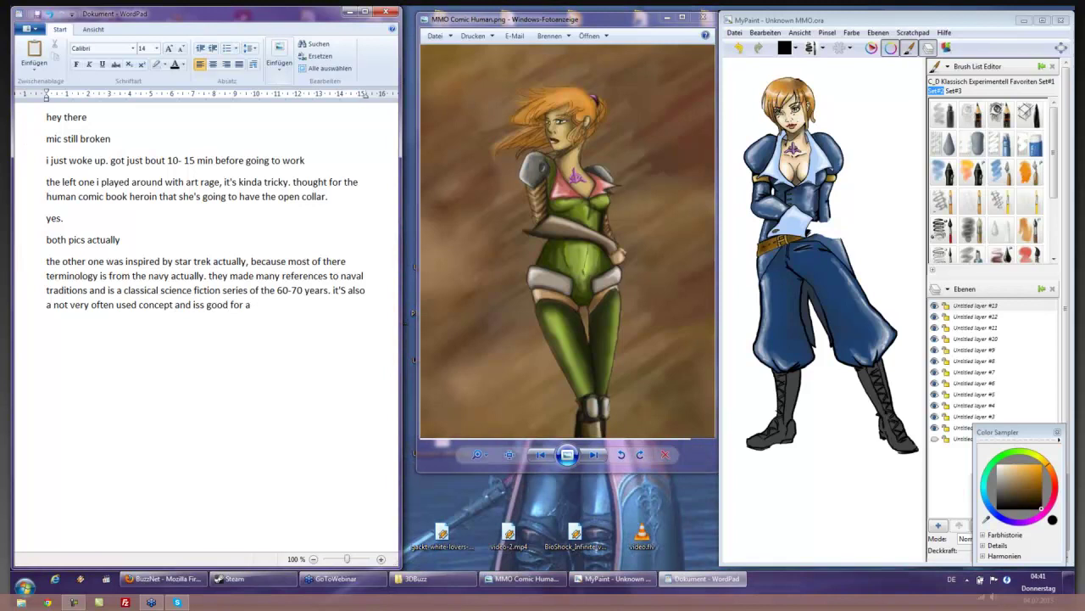
type("comic style")
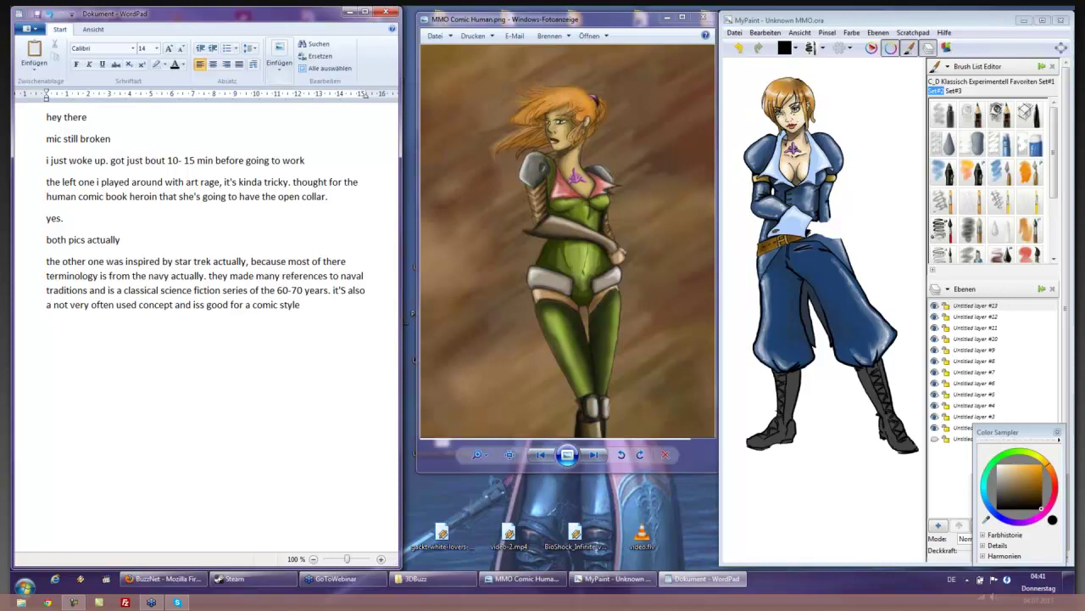
type("yeah, but like derek said the")
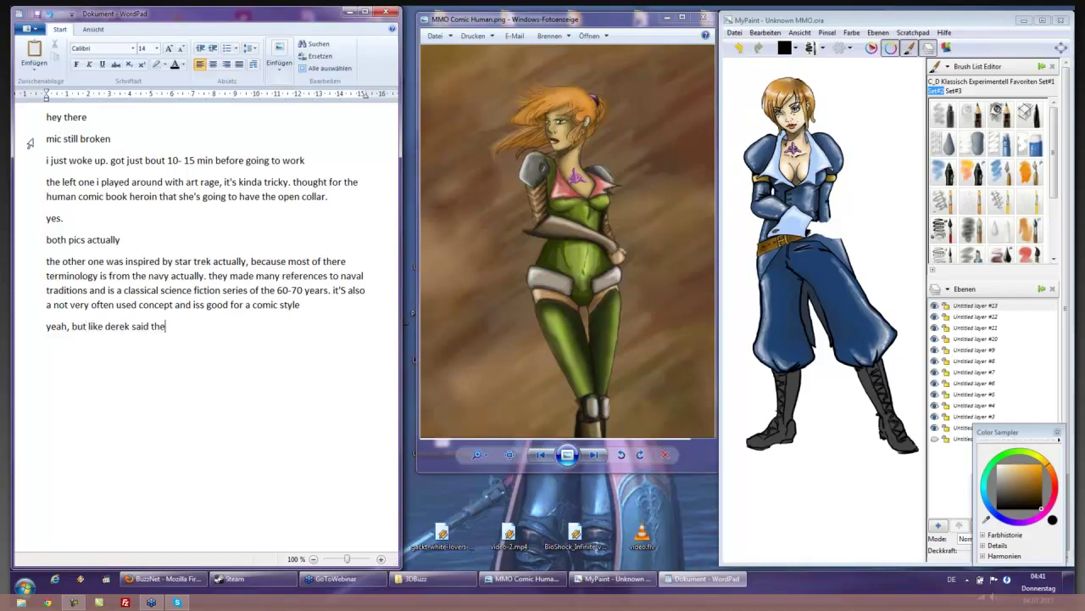
type("y need to get there s")
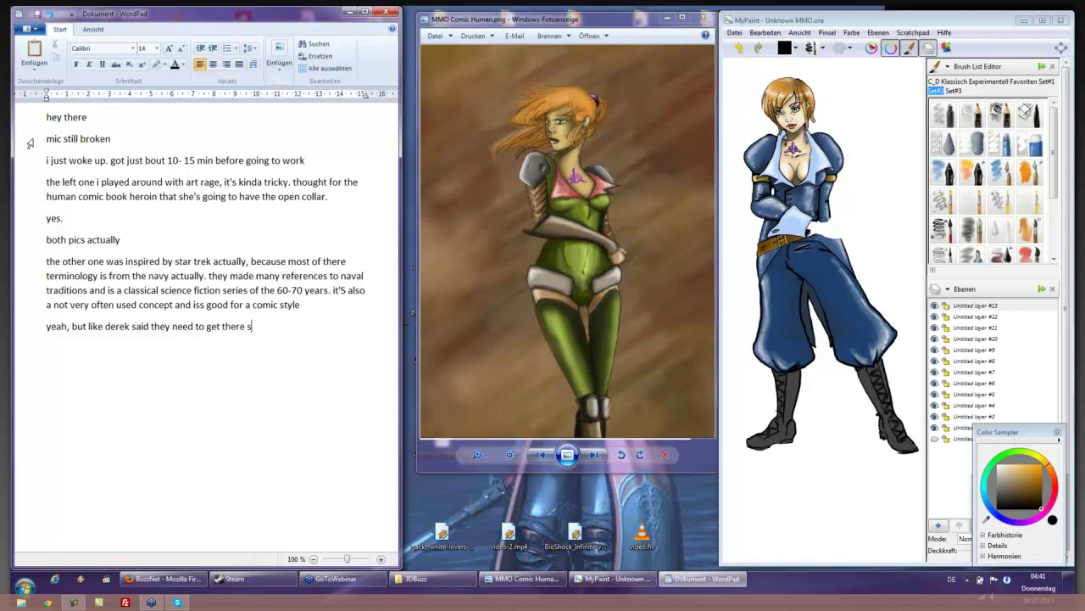
type("omew")
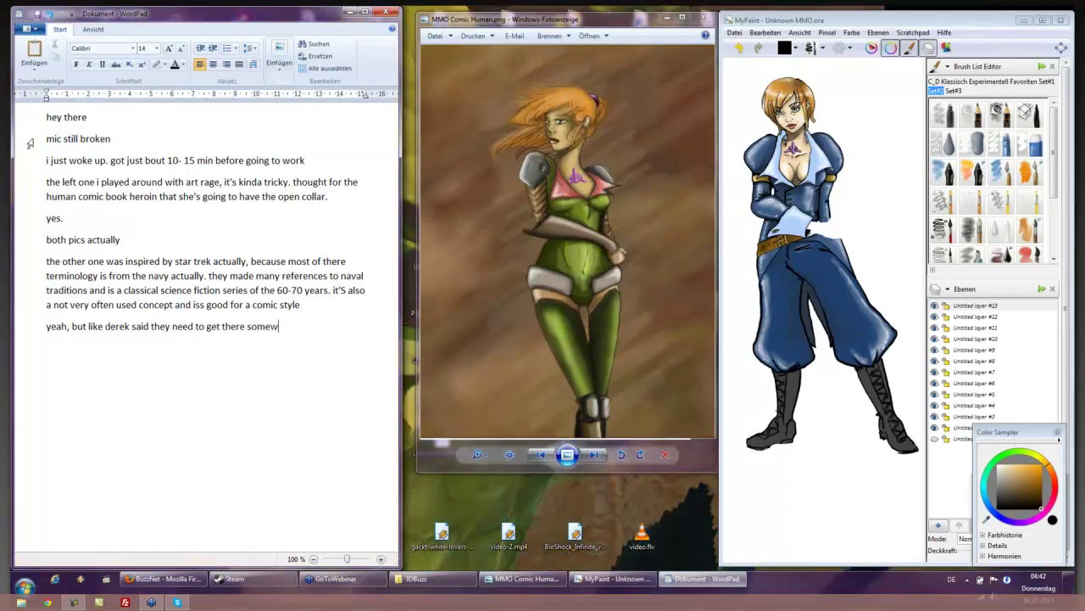
type("here and this is ")
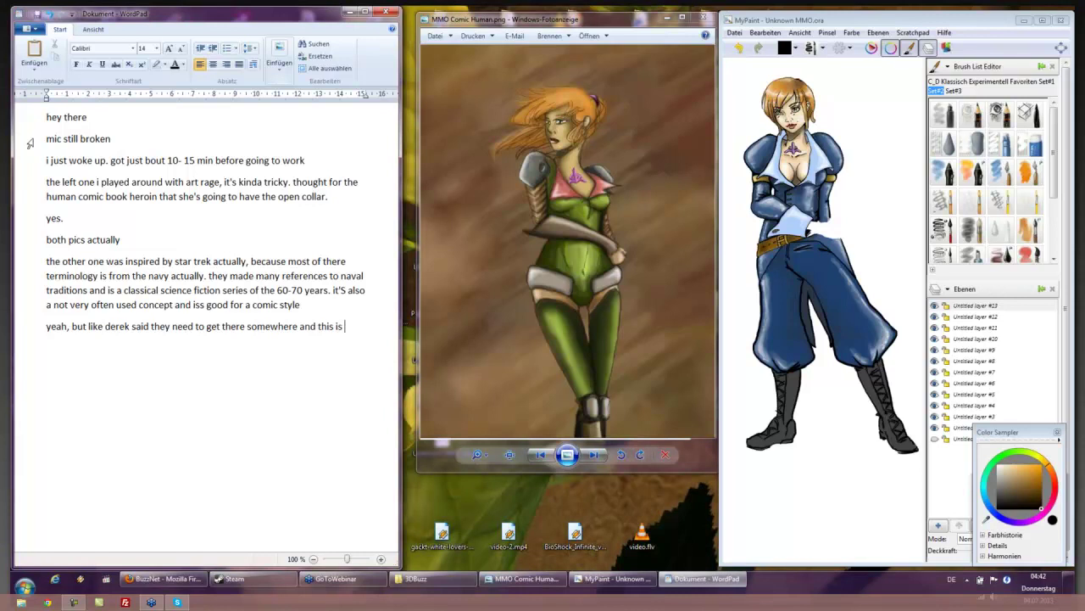
type("just a indication of how the mi")
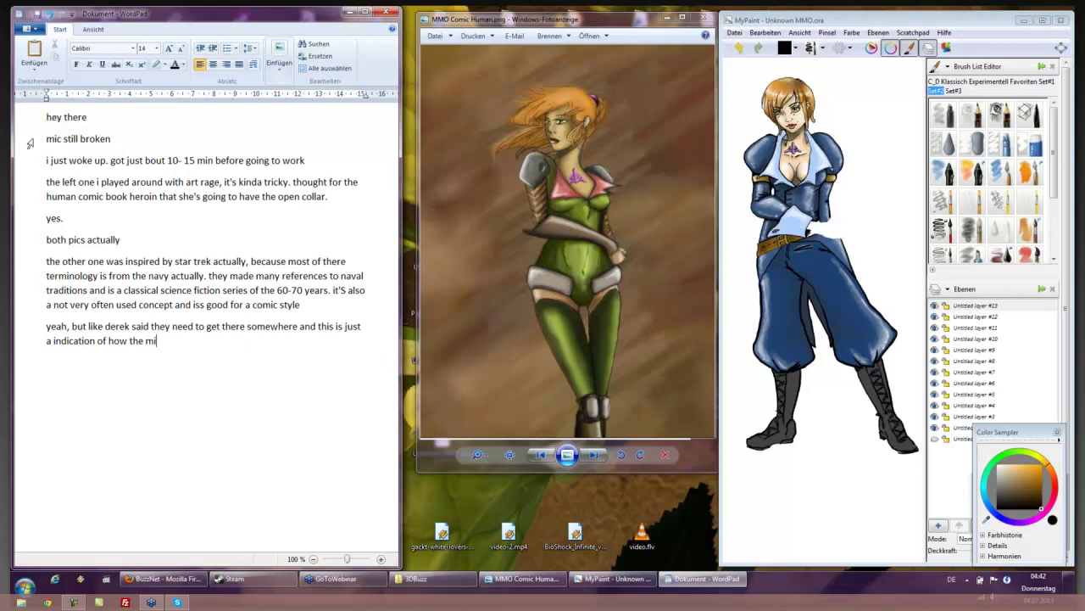
type("litary organization of the hu")
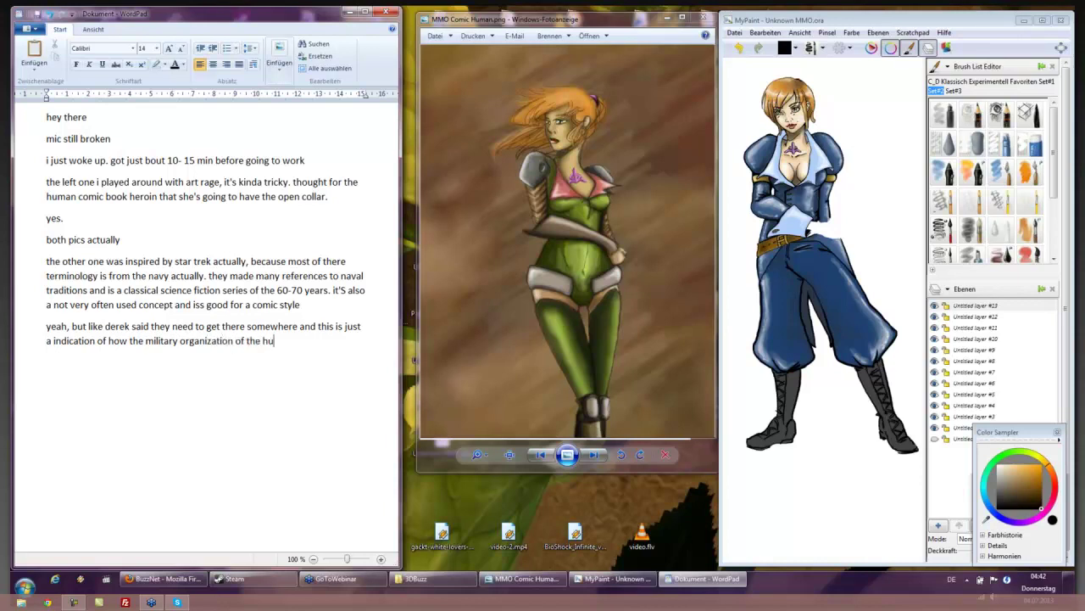
type("mans may look")
Continue the paragraph with '. air force and militay like the colonial marines'.
type(". air forc")
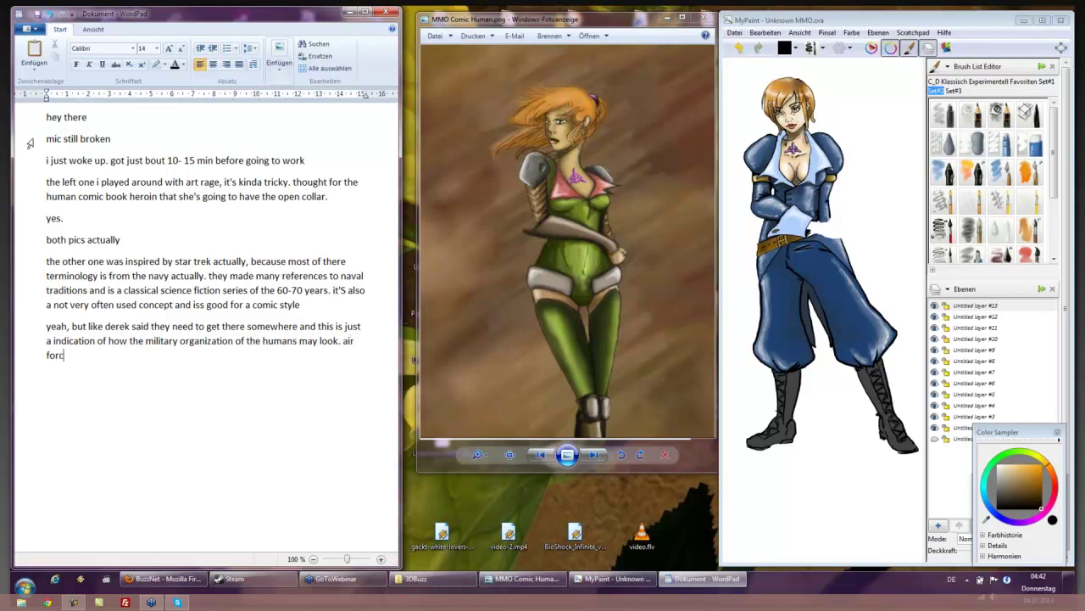
key("BackSpace")
key("BackSpace")
key("BackSpace")
key("BackSpace")
type("force and militay like")
type("the colonial ")
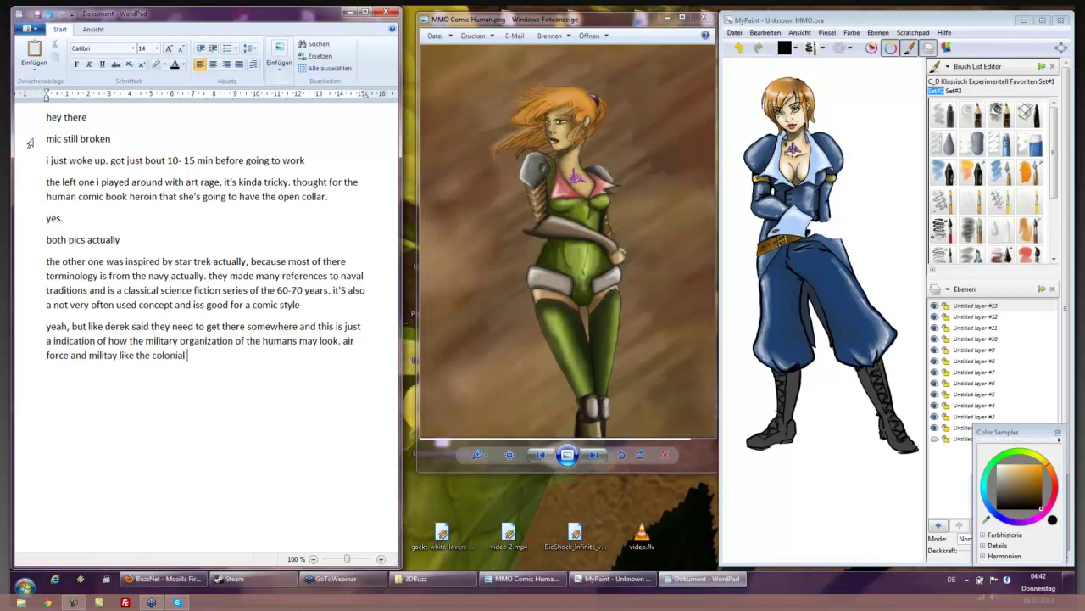
type("marines")
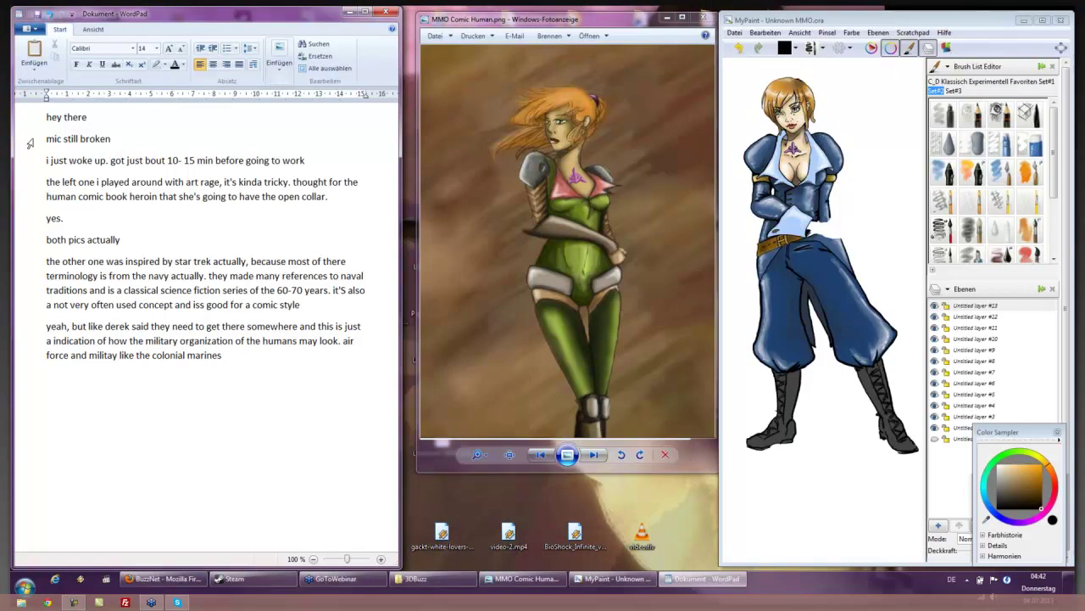
type(" a")
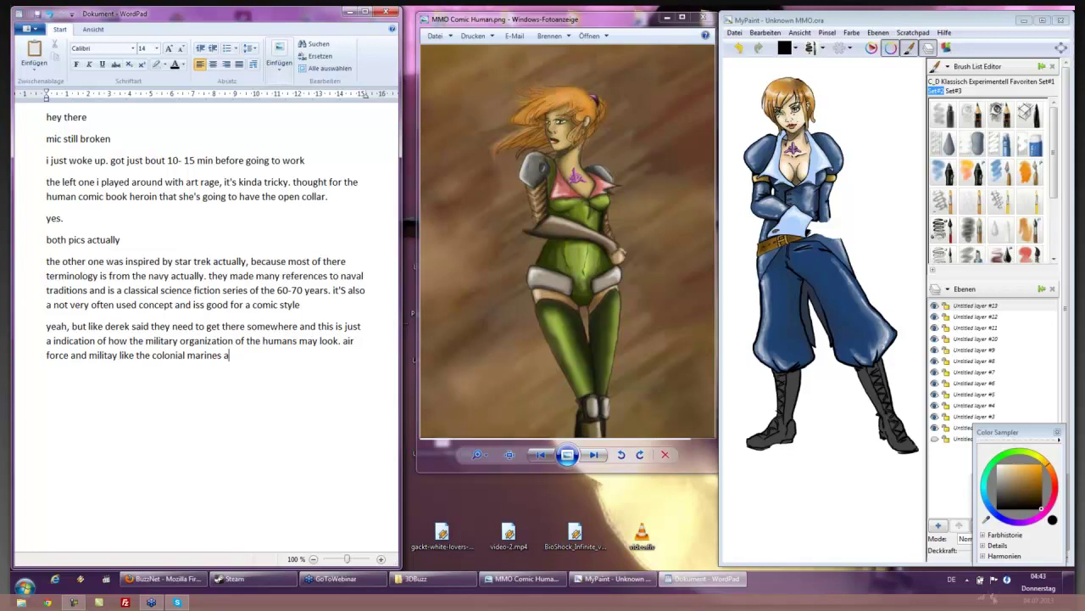
Raise the system volume to 68 and return to the WordPad note.
left_click(994, 580)
left_click_drag(992, 482, 993, 465)
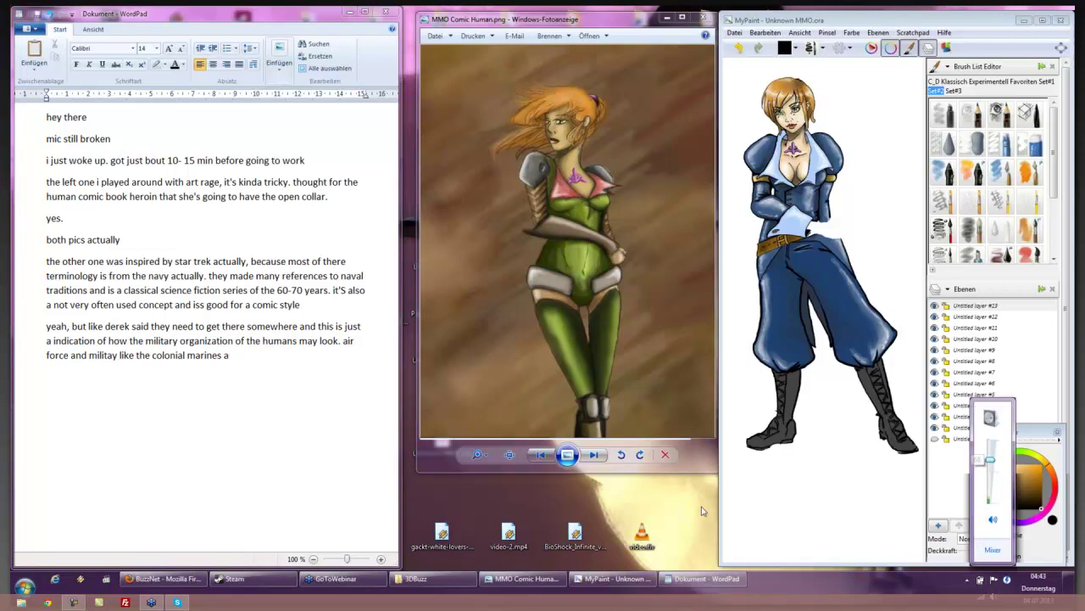
left_click(234, 355)
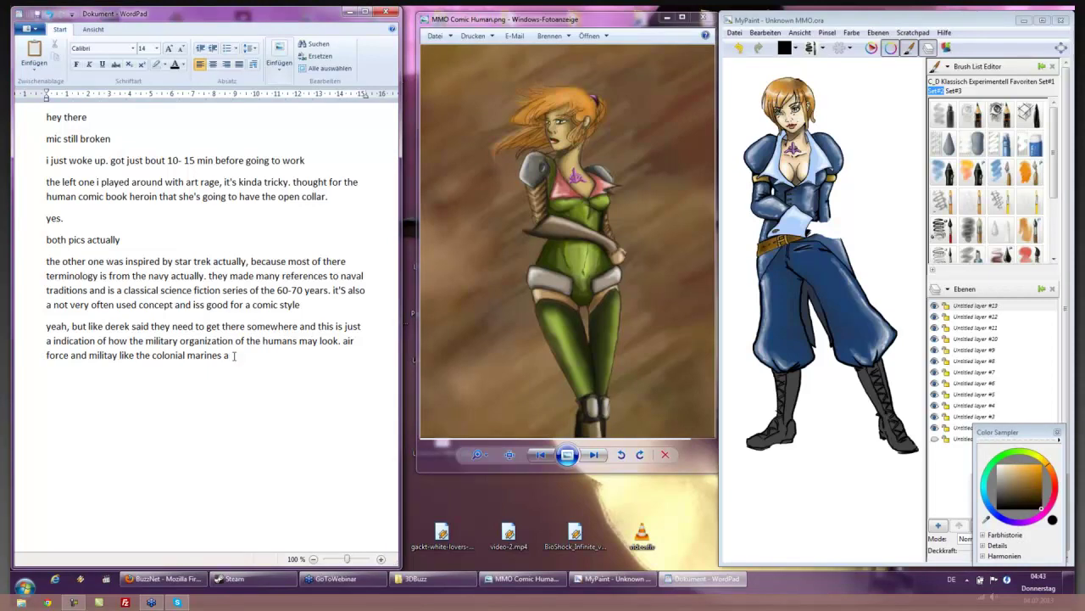
Replace the stray 'a' so the sentence ends 'is very often used.'.
key("BackSpace")
type("is very often used")
type(".")
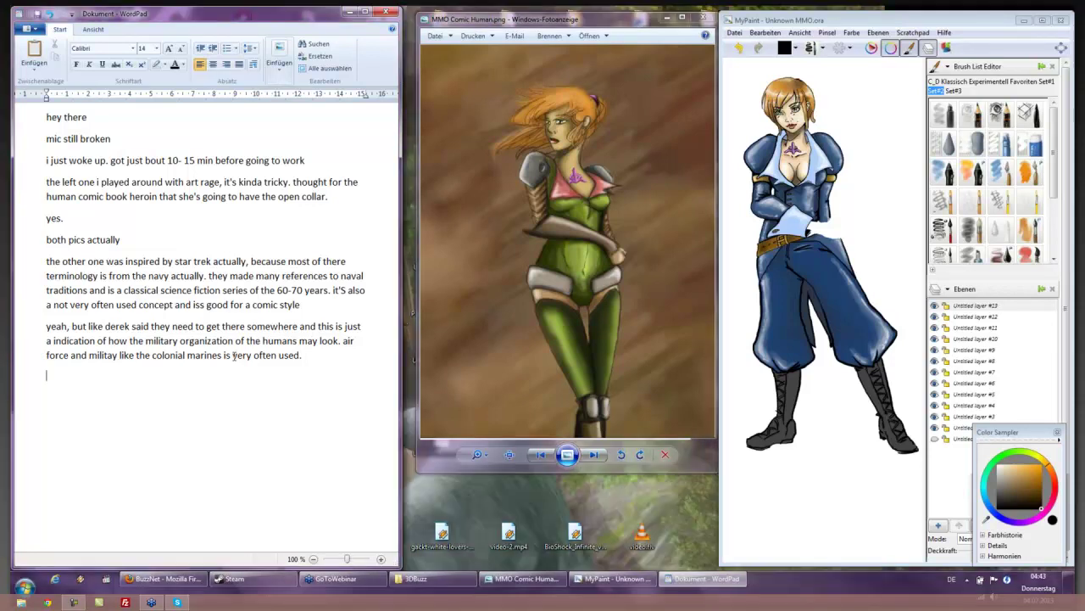
Add lines about the pirate-like steam punk idea and leaving to get ready for work, then 'bye'.
type("it's ")
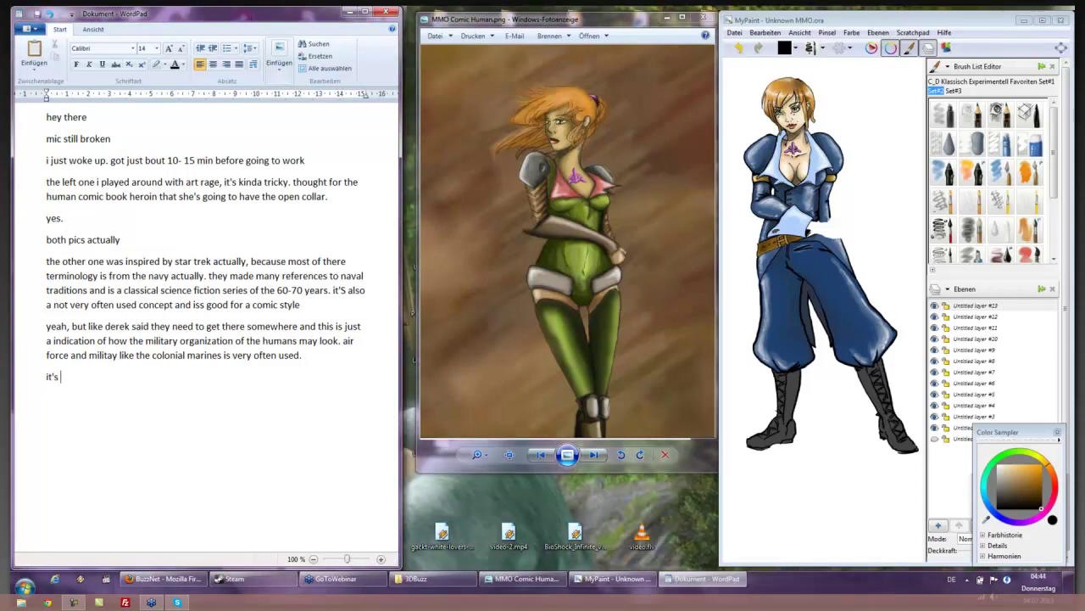
type("very pirate like and comi")
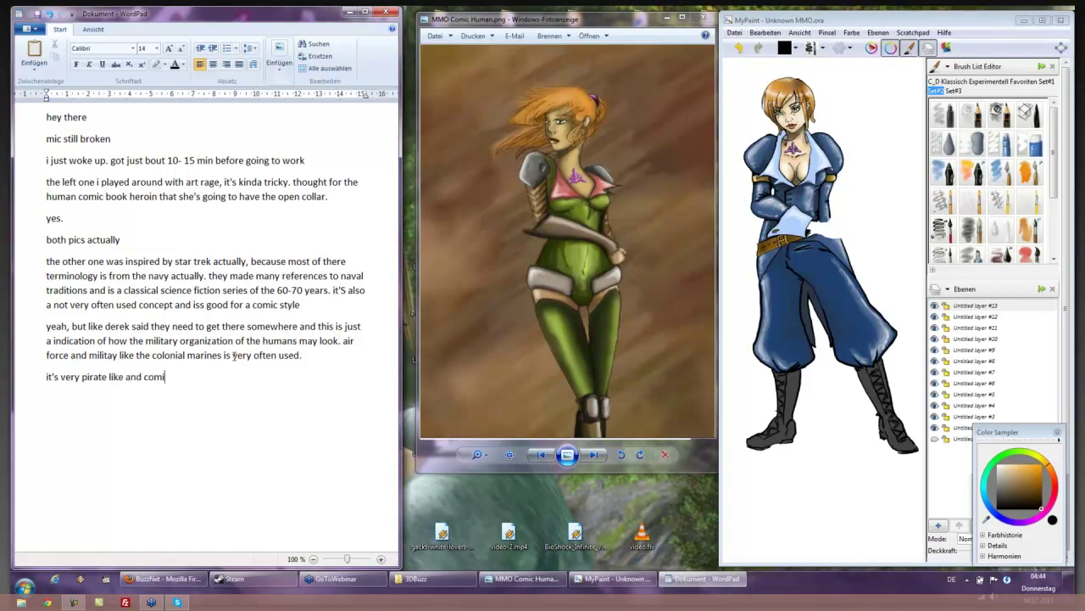
key("BackSpace")
type("bines the steam punk idea")
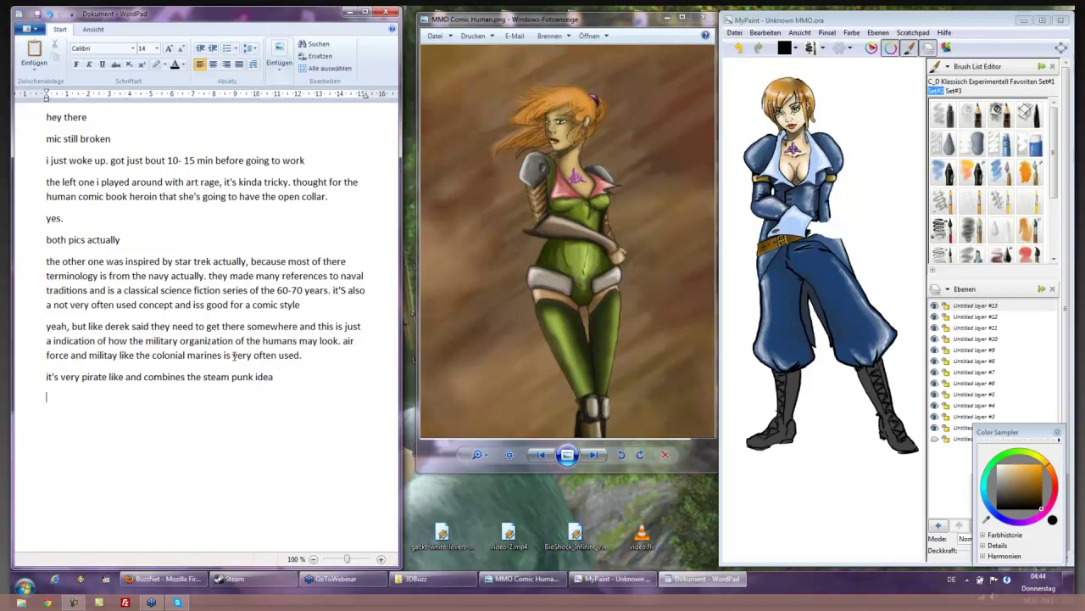
type("gonna go now and get ready.")
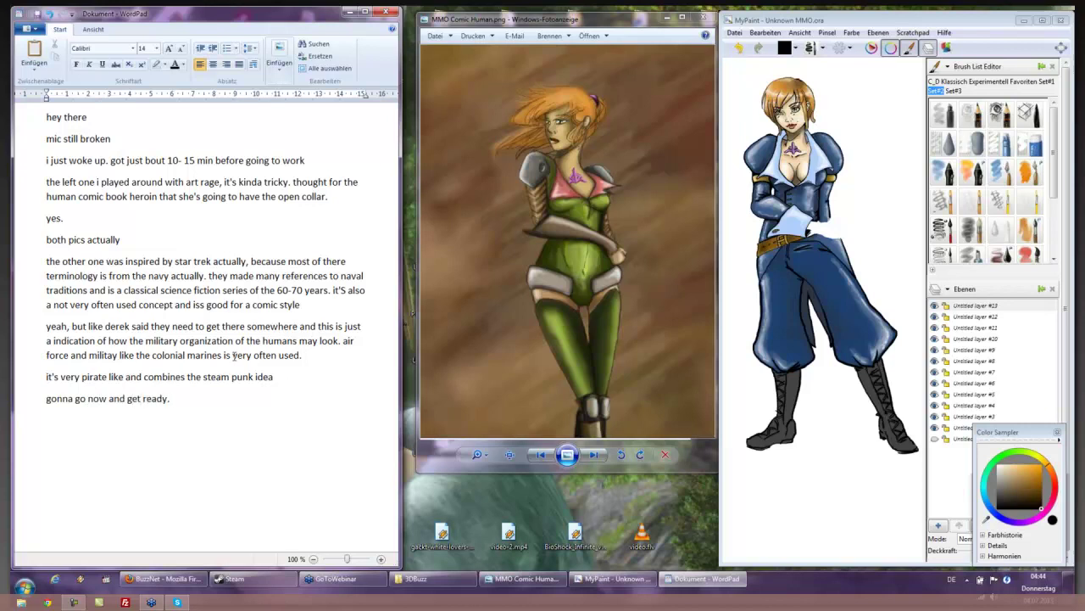
type(" need to go t")
type("o work")
type("^^")
type("by")
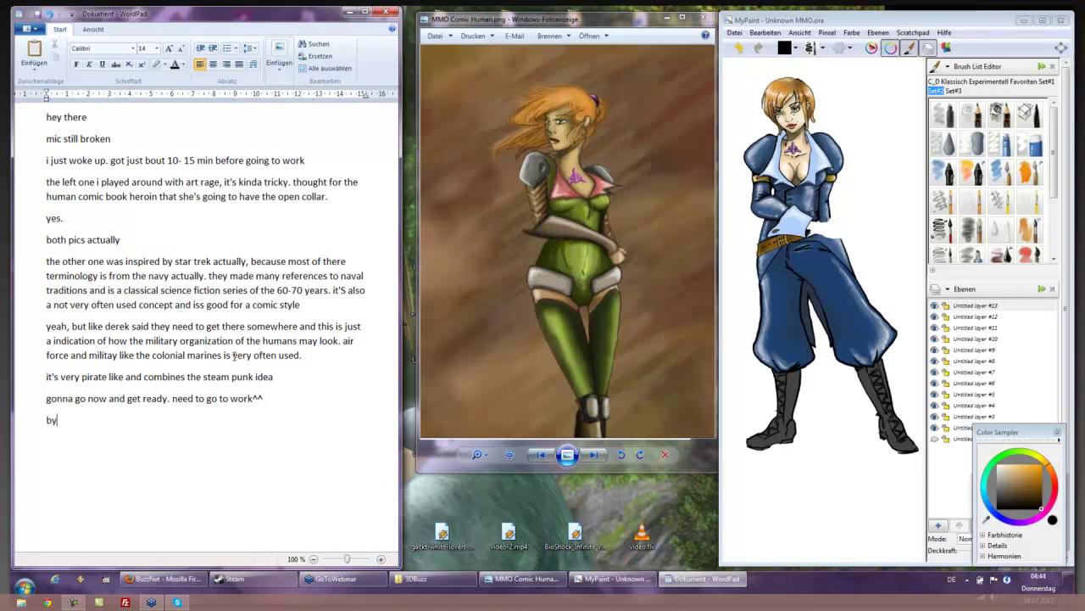
type("e")
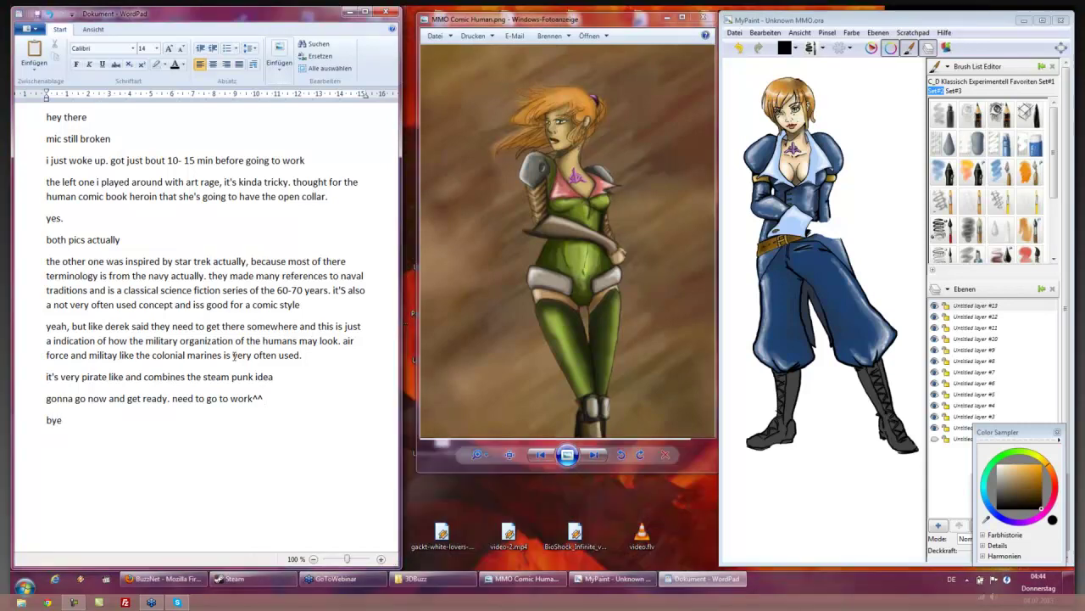
type("4")
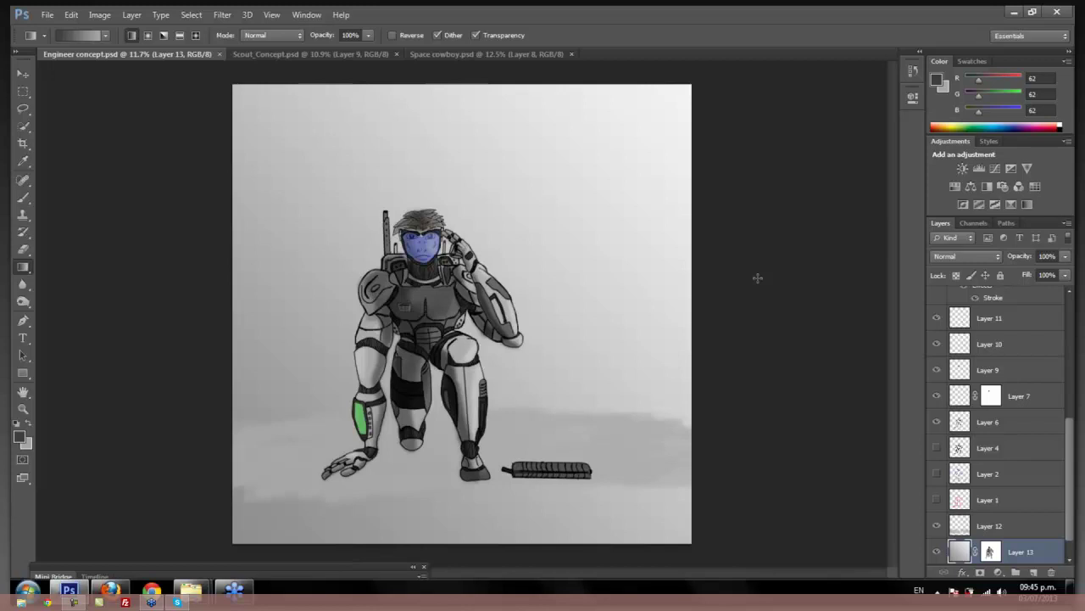
scroll(757, 277, "up", 1)
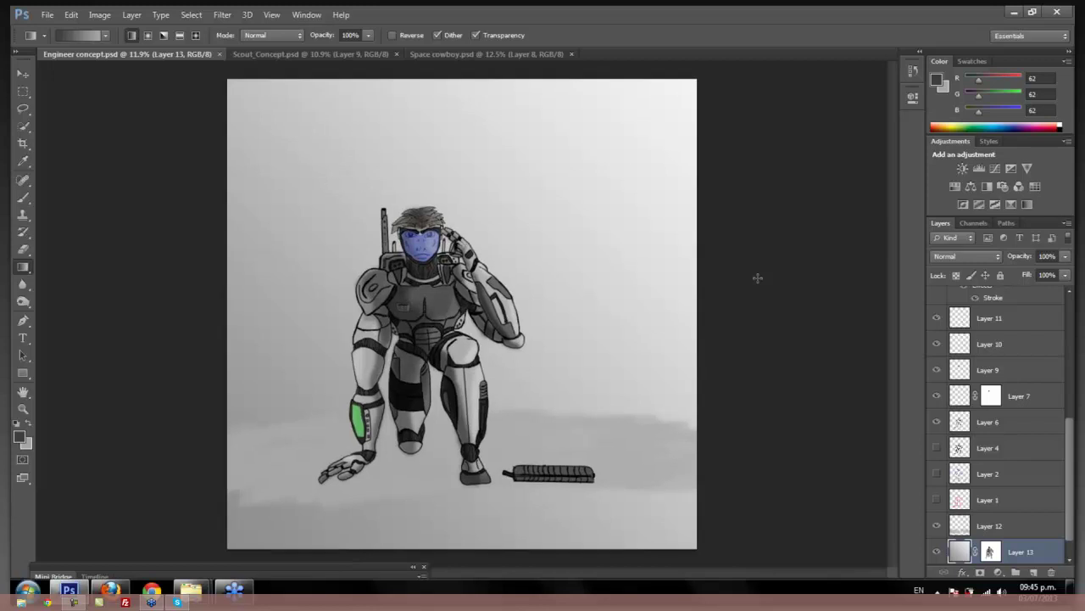
scroll(757, 277, "up", 1)
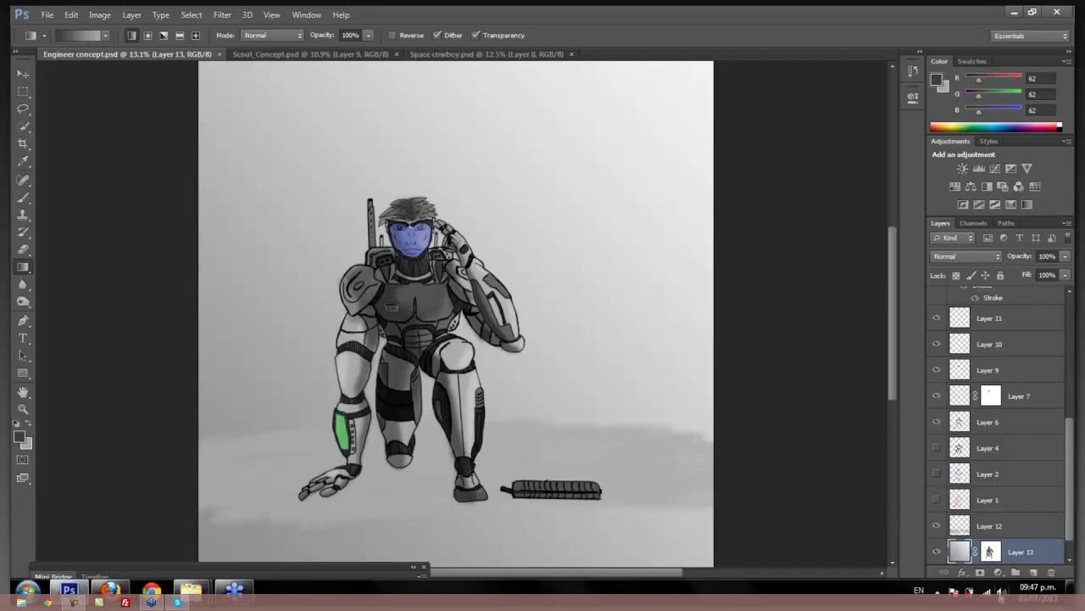
Check the system volume control, then return to Photoshop.
left_click(1001, 594)
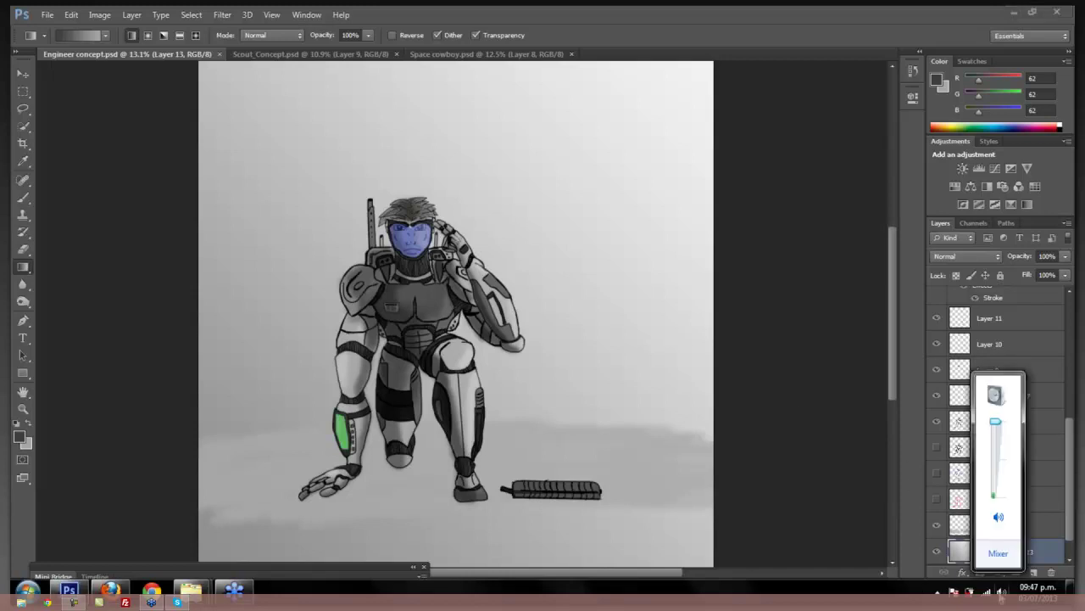
left_click(759, 25)
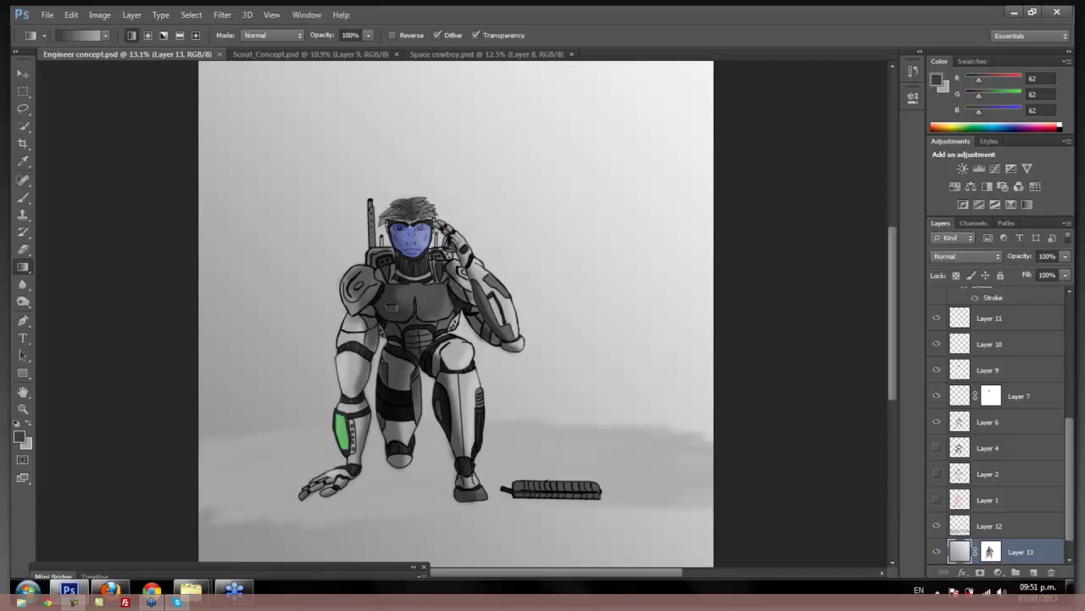
Close Mini Bridge, dismiss the colour-scheme notice, and drag a grey gradient across Layer 13.
left_click(424, 566)
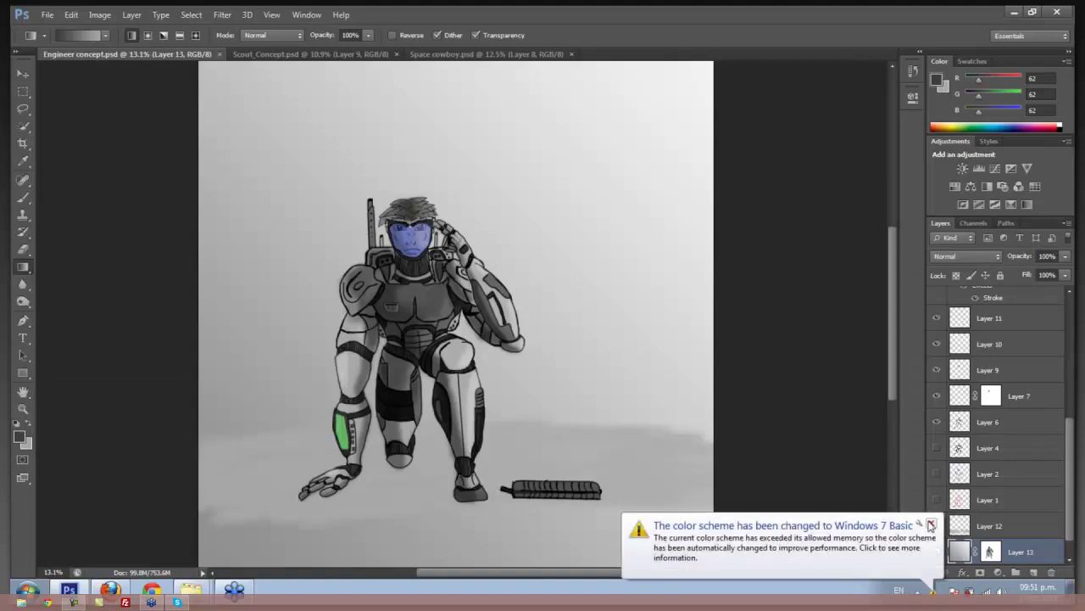
left_click(931, 523)
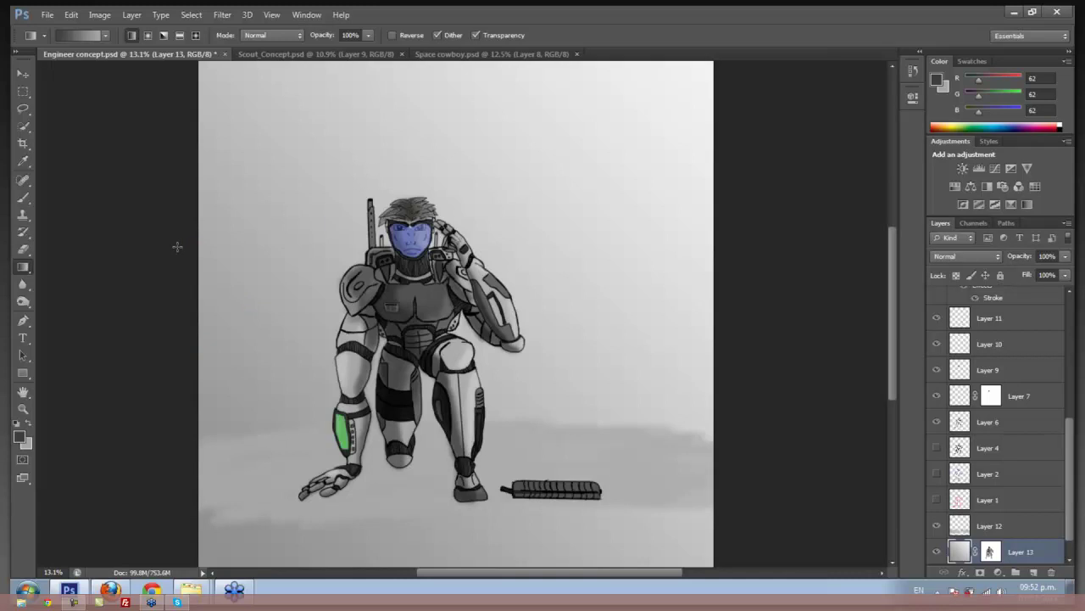
left_click_drag(177, 247, 156, 231)
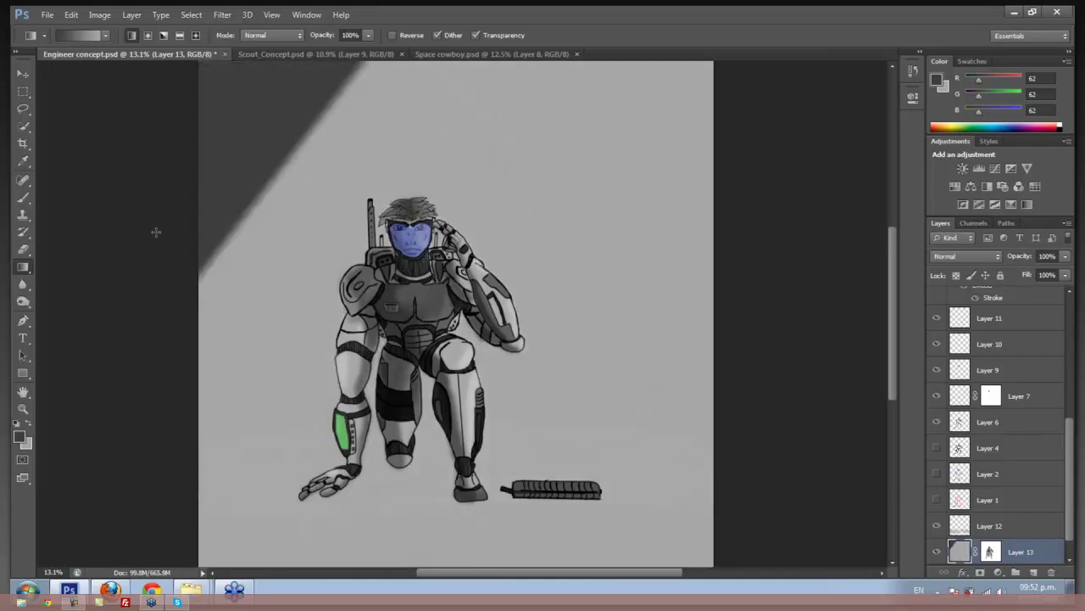
Undo twice to restore the soft light-grey gradient backdrop on Layer 13.
key("ctrl+z")
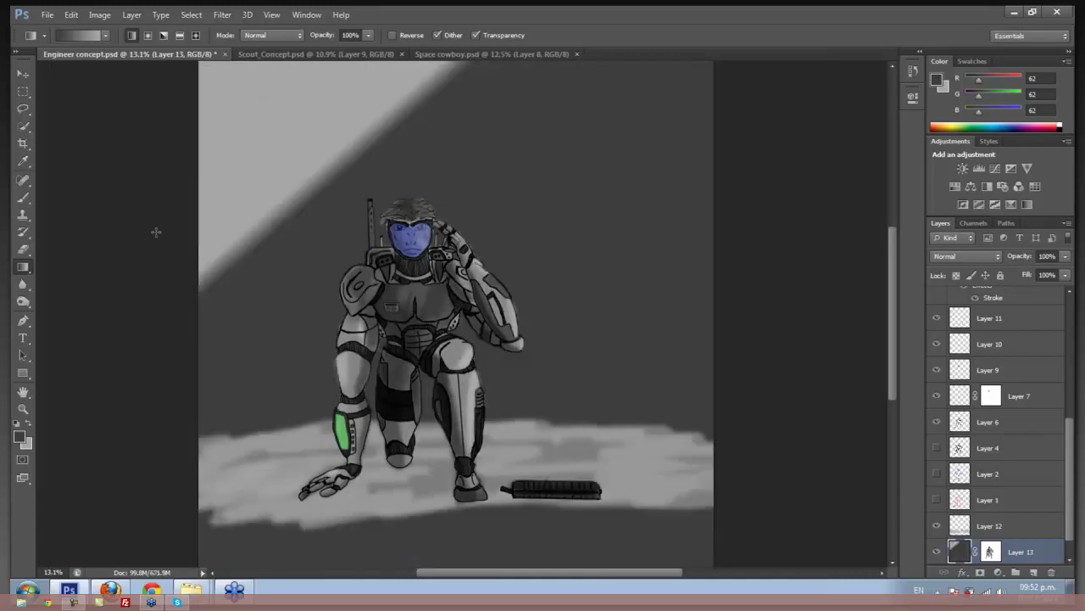
key("ctrl+z")
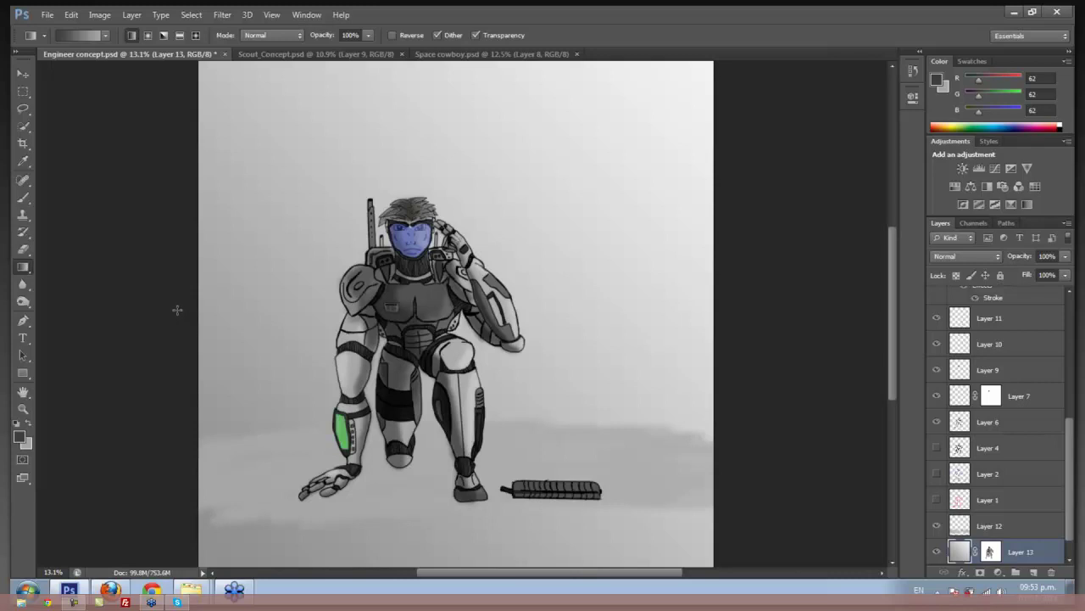
Bring the Scout_Concept.psd document to the front.
left_click(268, 56)
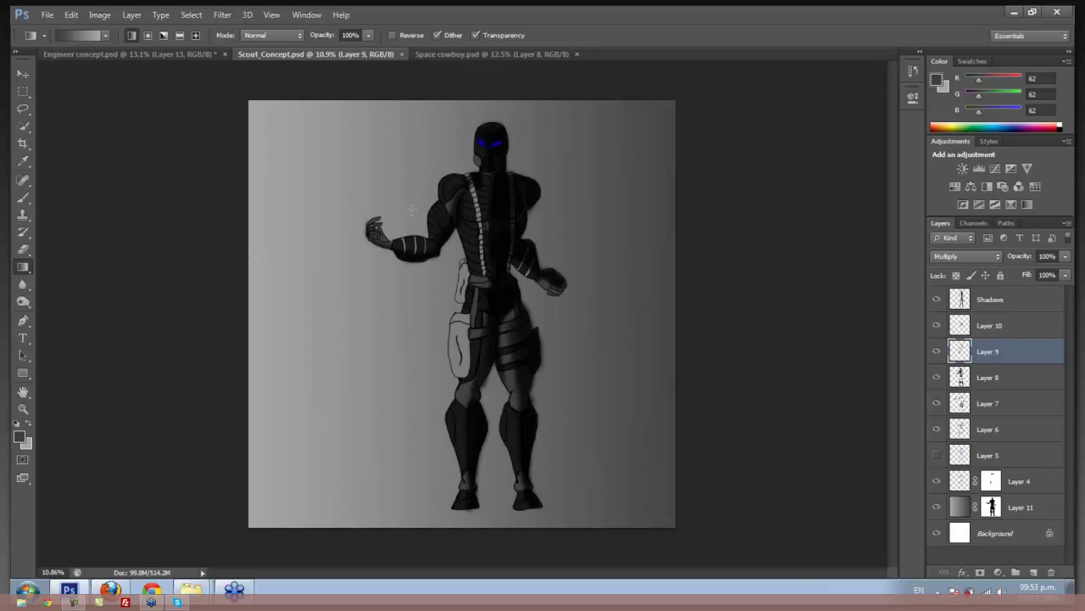
key("z")
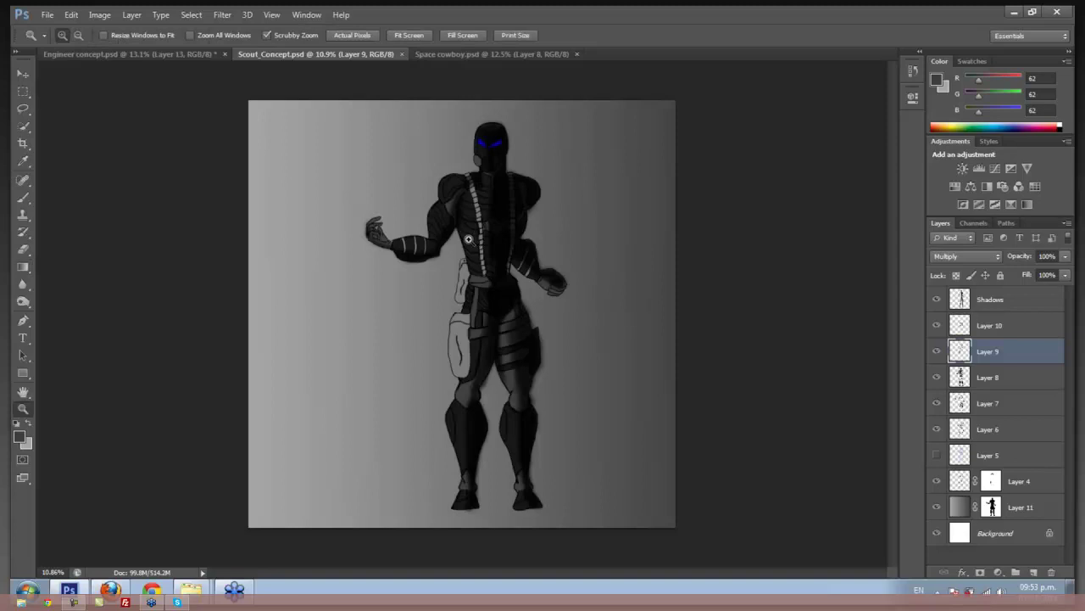
left_click_drag(468, 240, 480, 243)
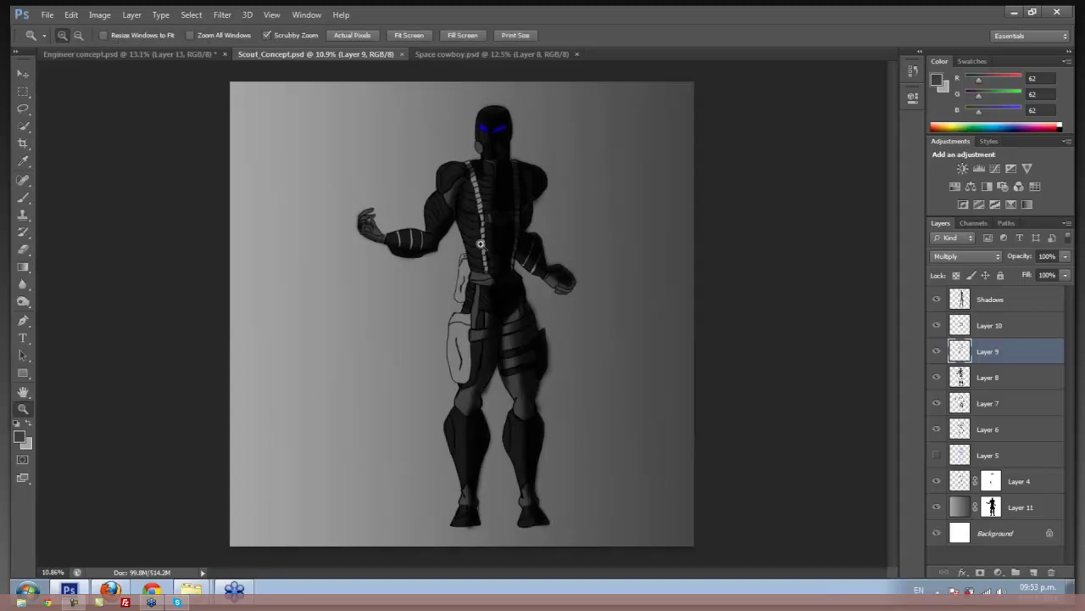
left_click_drag(480, 244, 483, 222)
key("g")
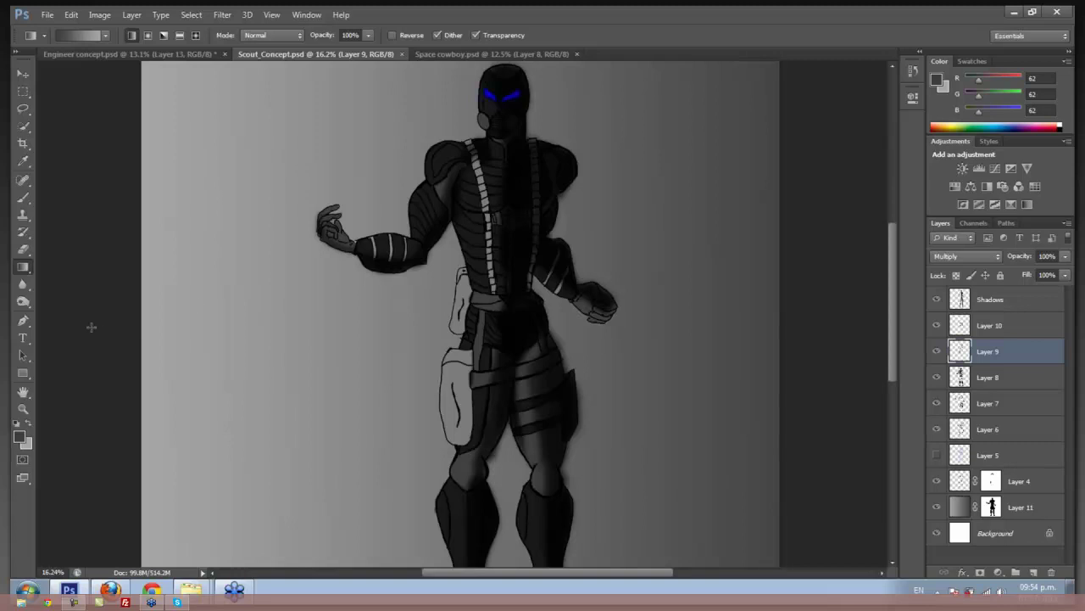
key("z")
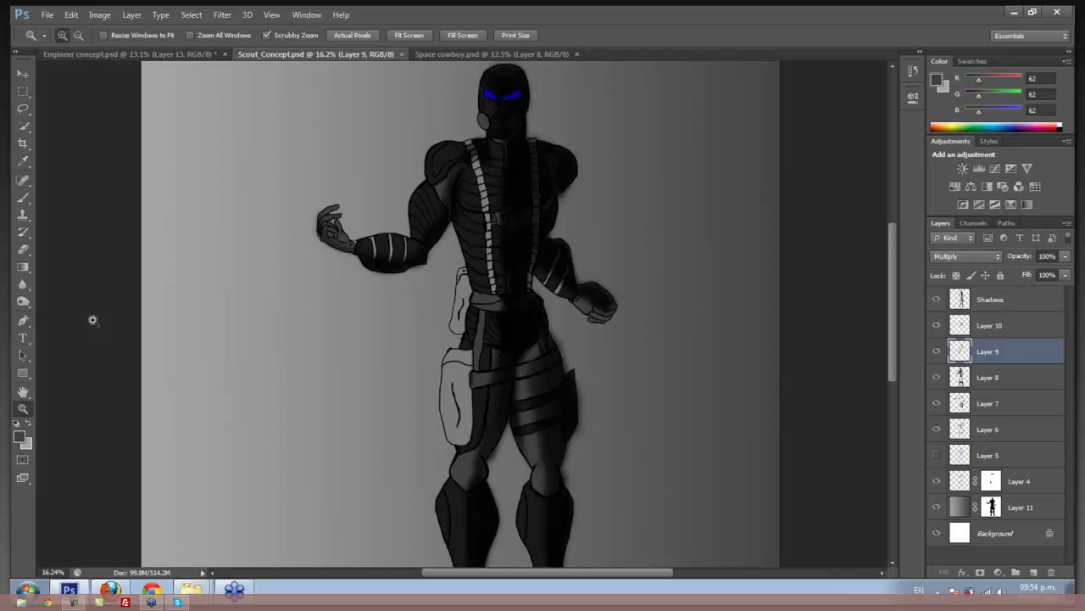
left_click_drag(93, 319, 81, 320)
key("g")
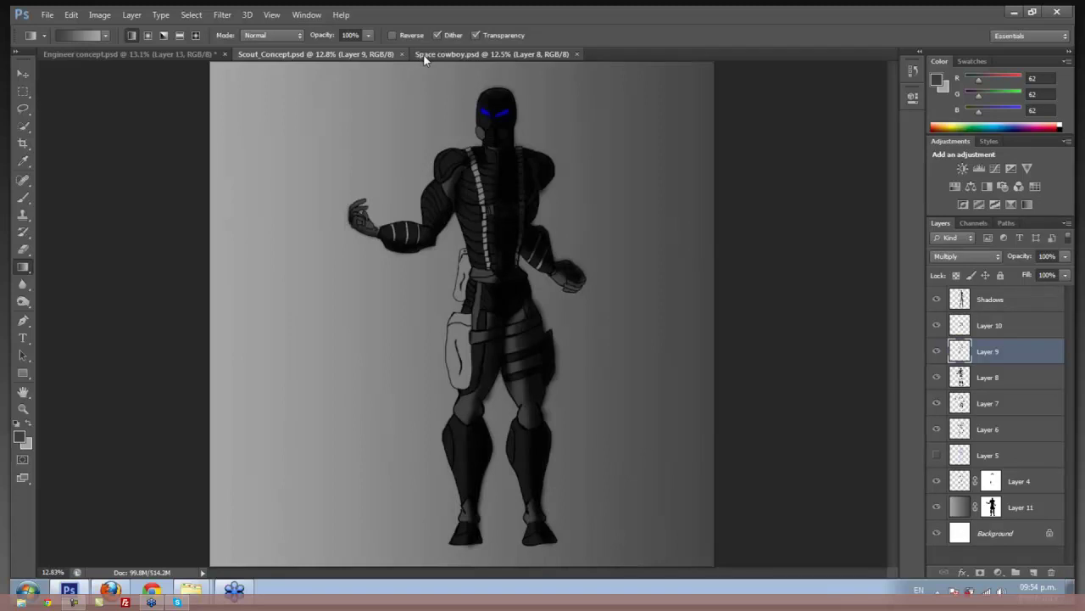
Bring Space cowboy.psd to the front, showing the whole gunslinger and his grey ground shadow.
left_click(449, 53)
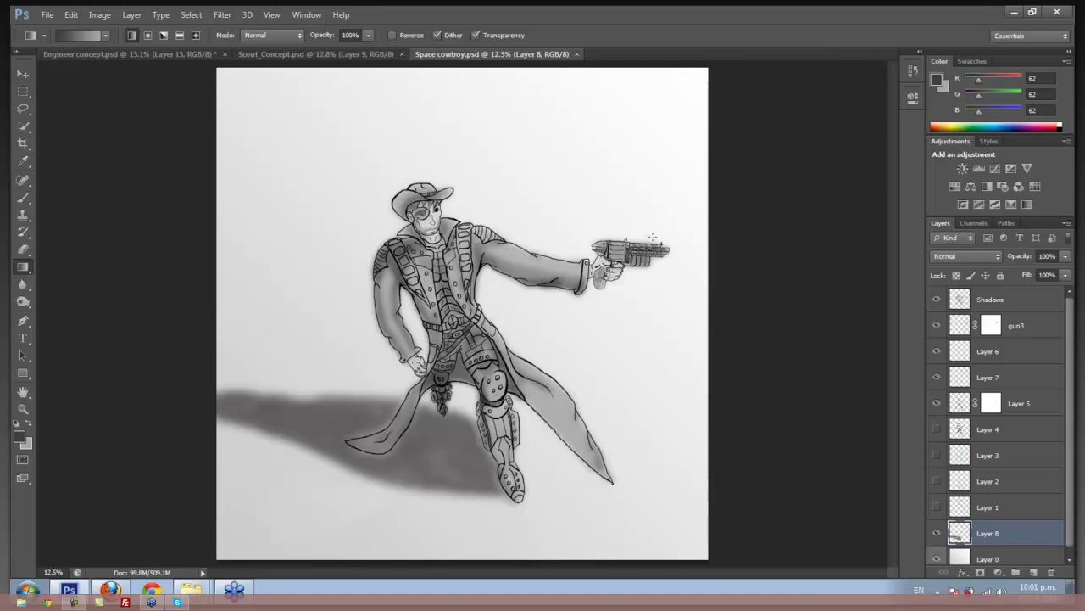
key("z")
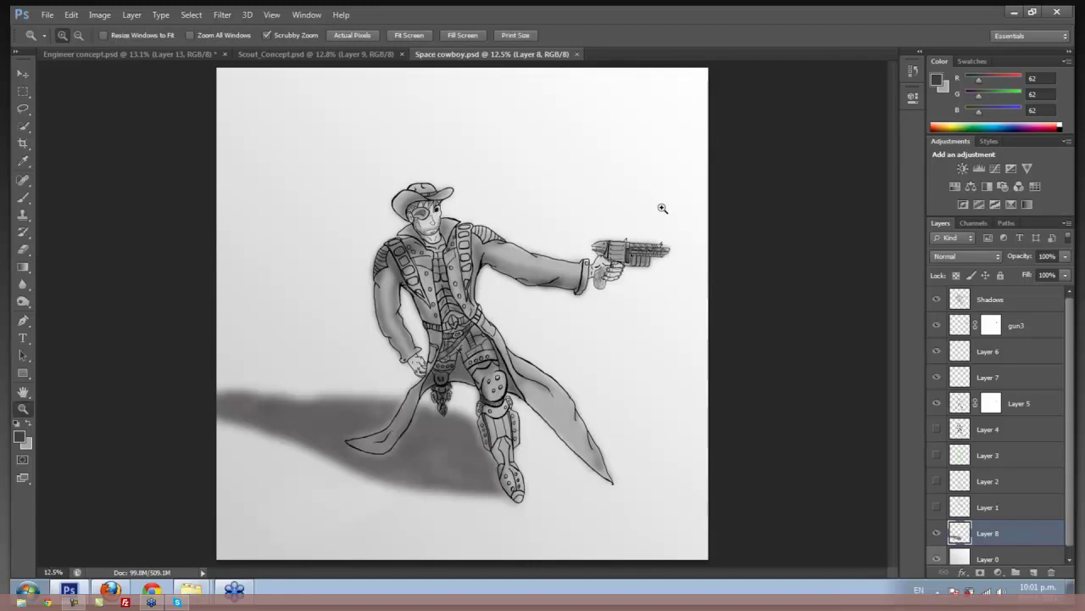
left_click(663, 208)
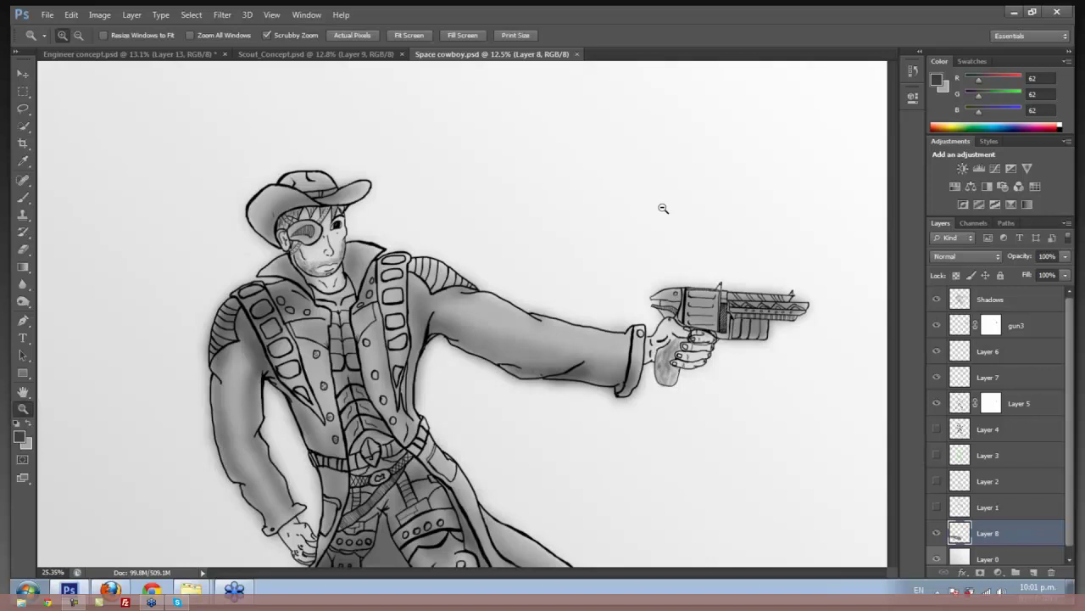
key("g")
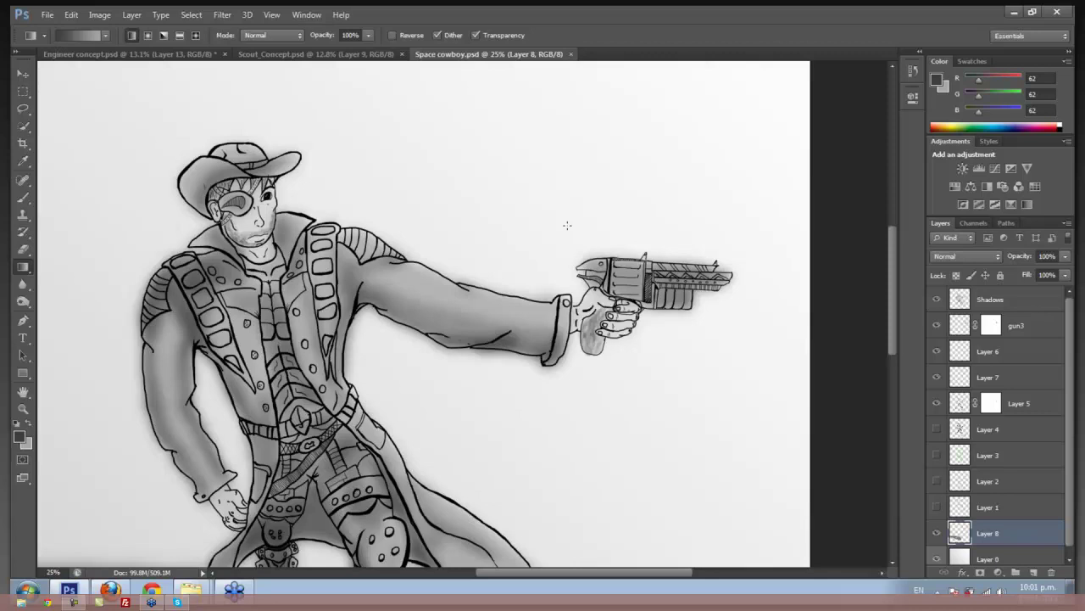
left_click_drag(463, 382, 567, 364)
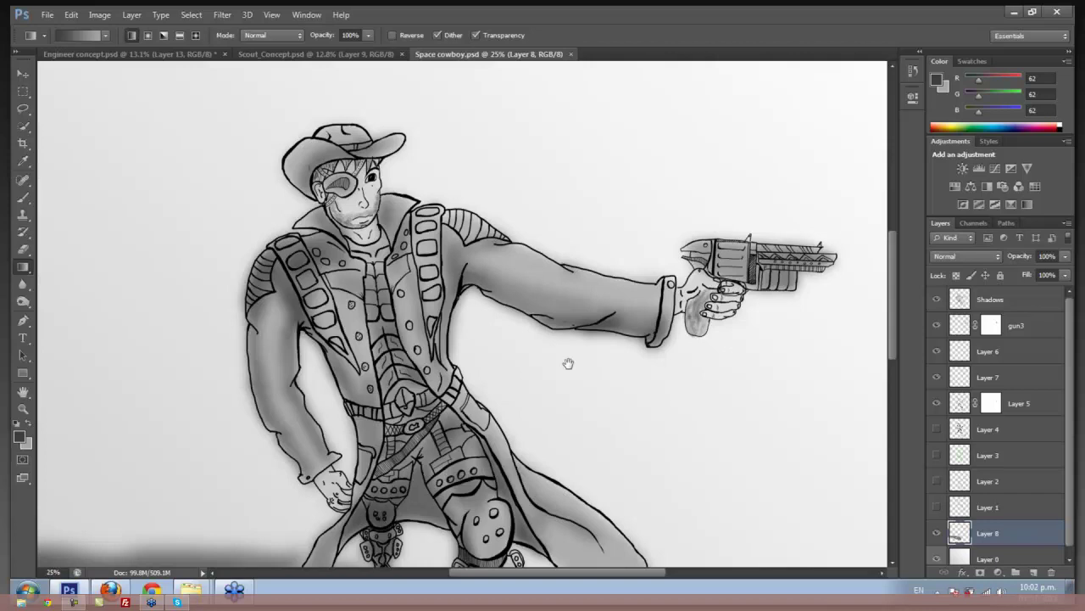
left_click_drag(568, 363, 523, 321)
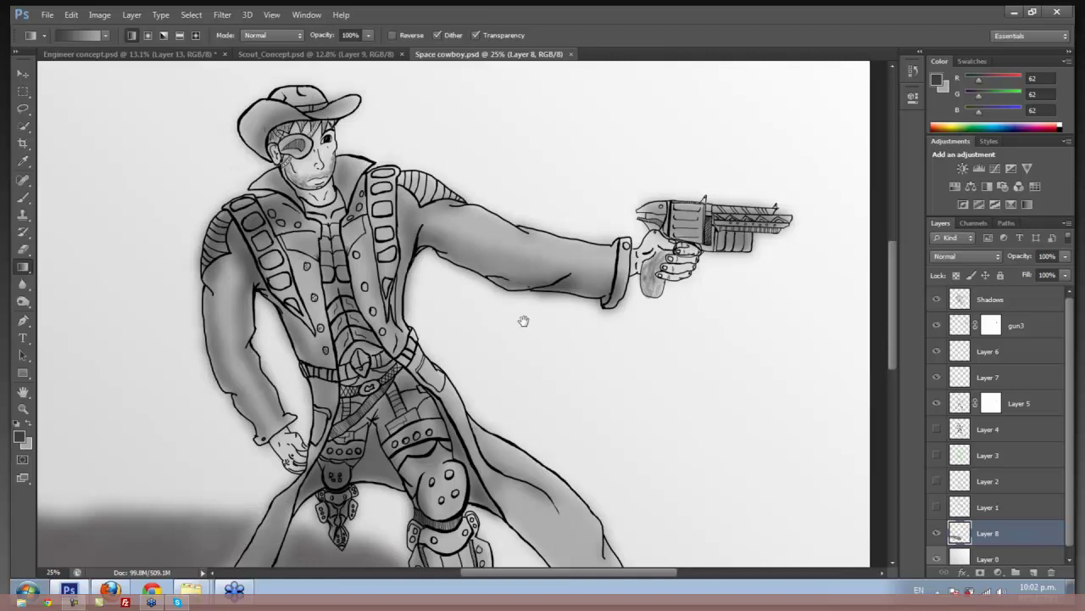
left_click_drag(523, 320, 522, 317)
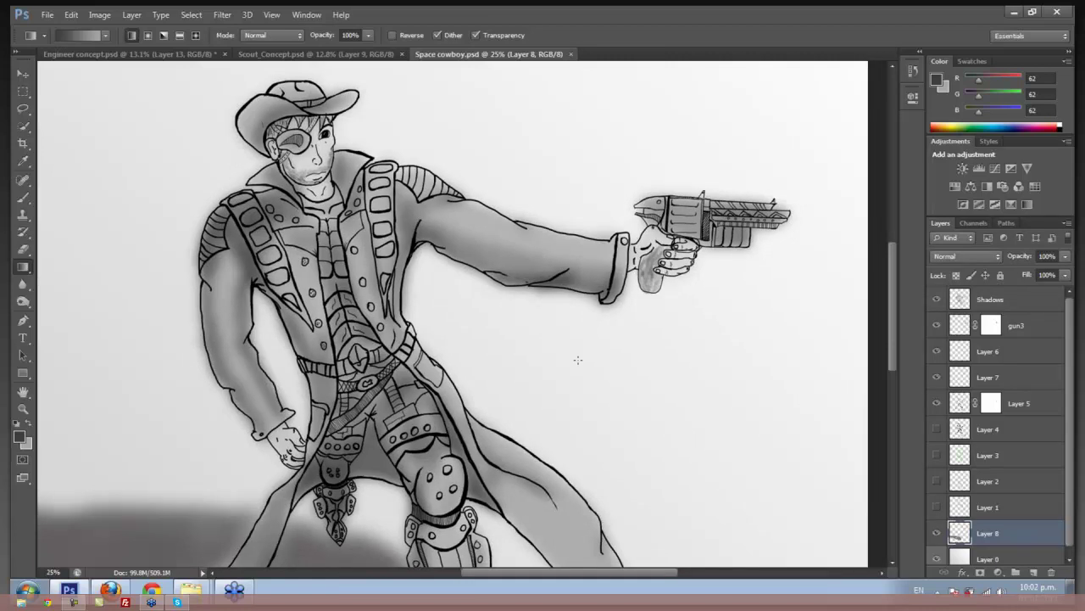
scroll(578, 360, "down", 2)
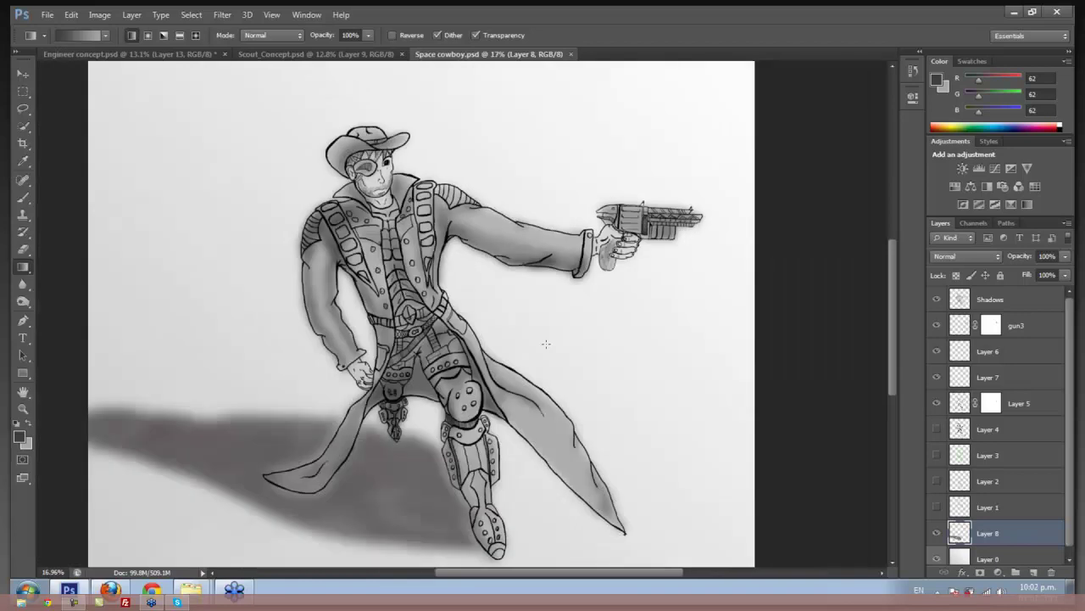